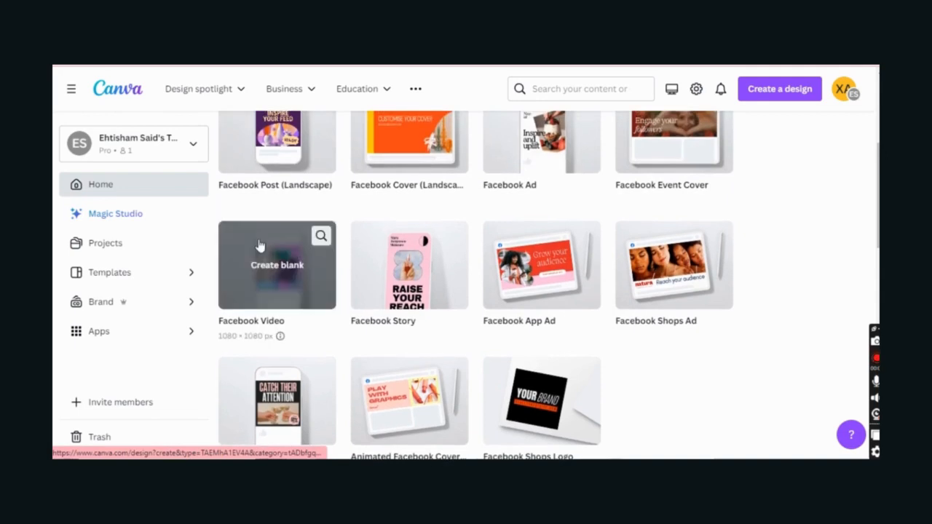
- Create a blank 1080 × 1080 px Facebook Video design
{"action": "left_click", "coordinate": [259, 241]}
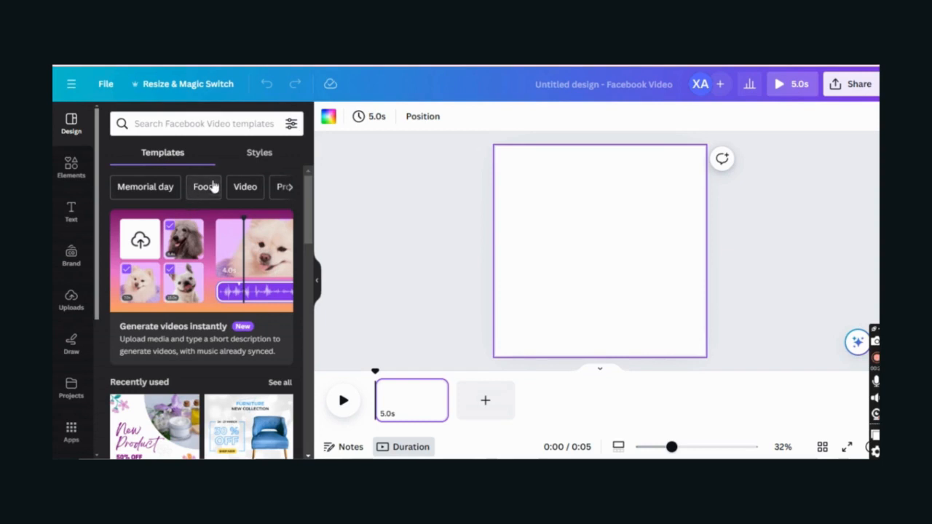
- Search templates for digital marketing and apply the 'WE PROVIDE EXCELLENT' agency template
{"action": "left_click", "coordinate": [289, 188]}
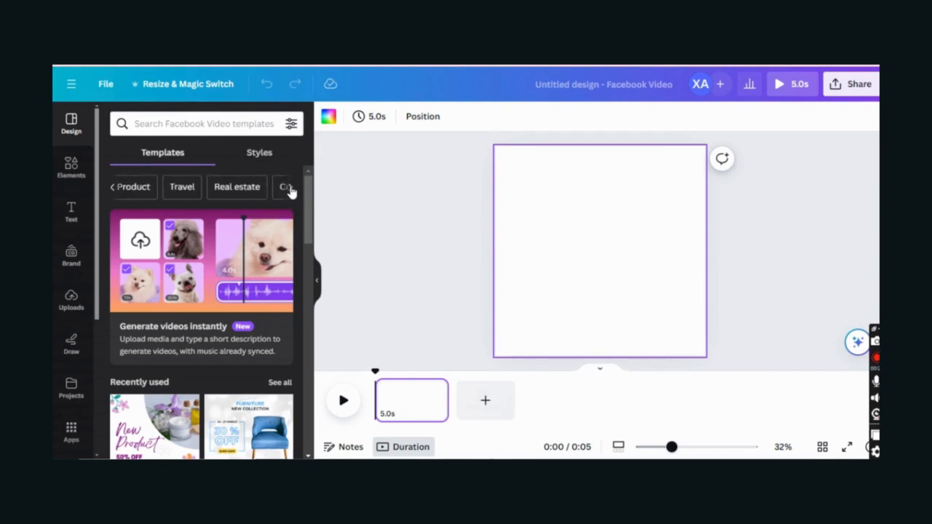
{"action": "left_click", "coordinate": [187, 190]}
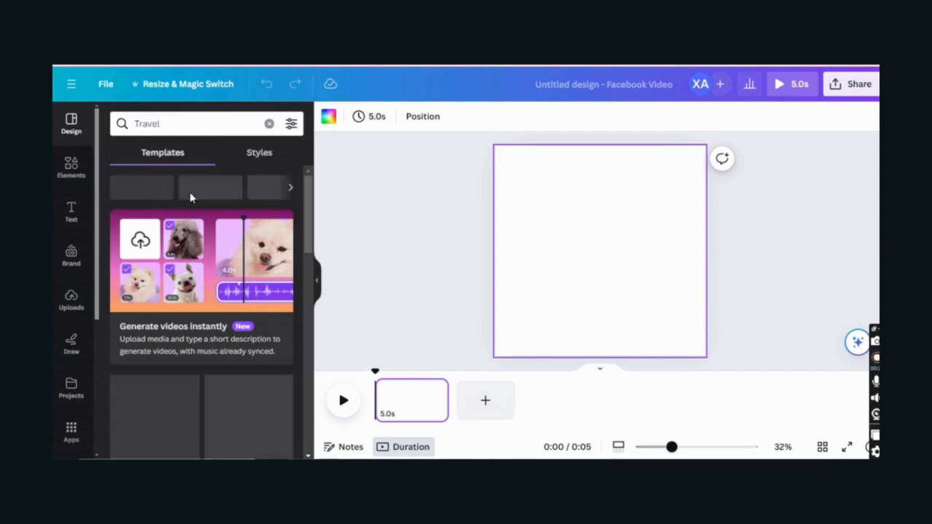
{"action": "left_click", "coordinate": [290, 191]}
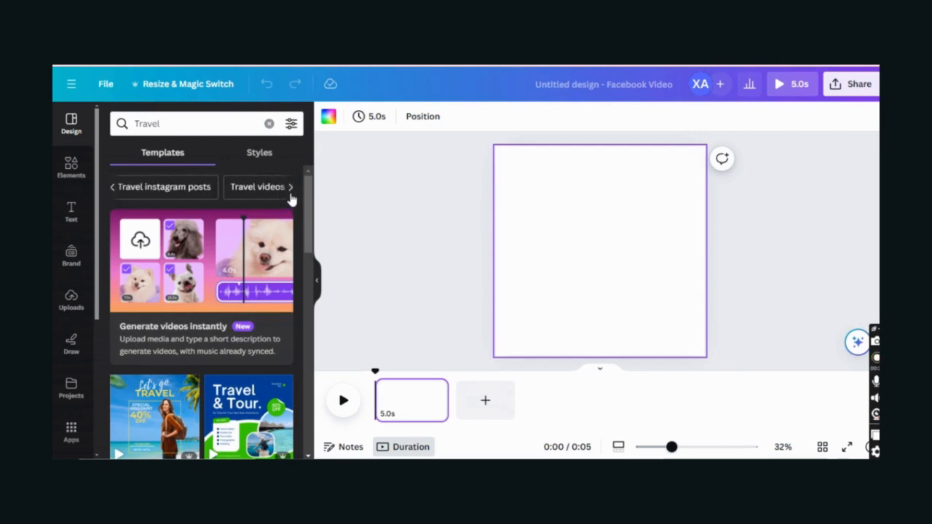
{"action": "left_click", "coordinate": [114, 187]}
{"action": "double_click", "coordinate": [174, 122]}
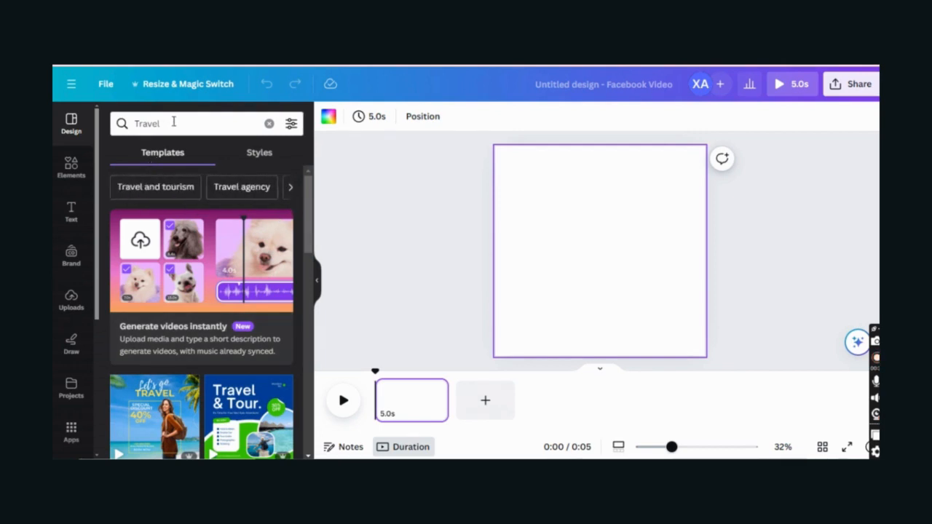
{"action": "type", "text": "digitak"}
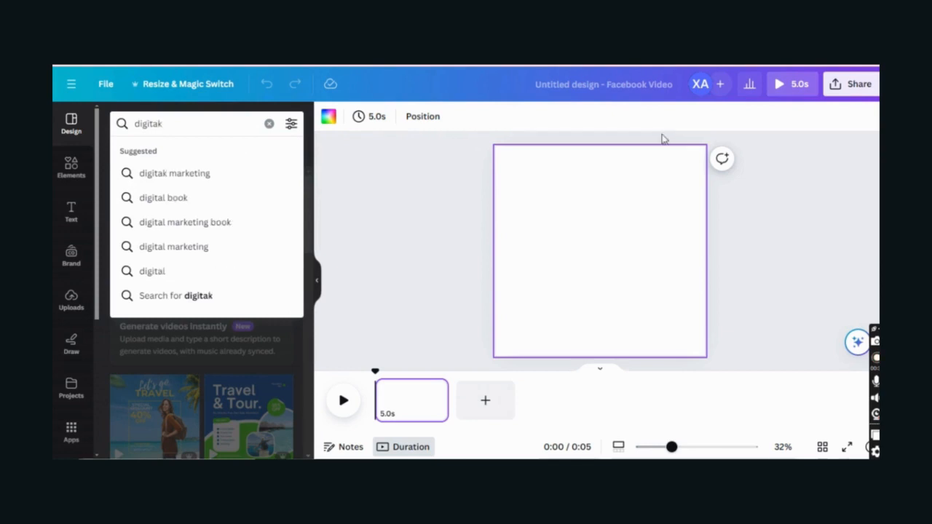
{"action": "left_click", "coordinate": [228, 173]}
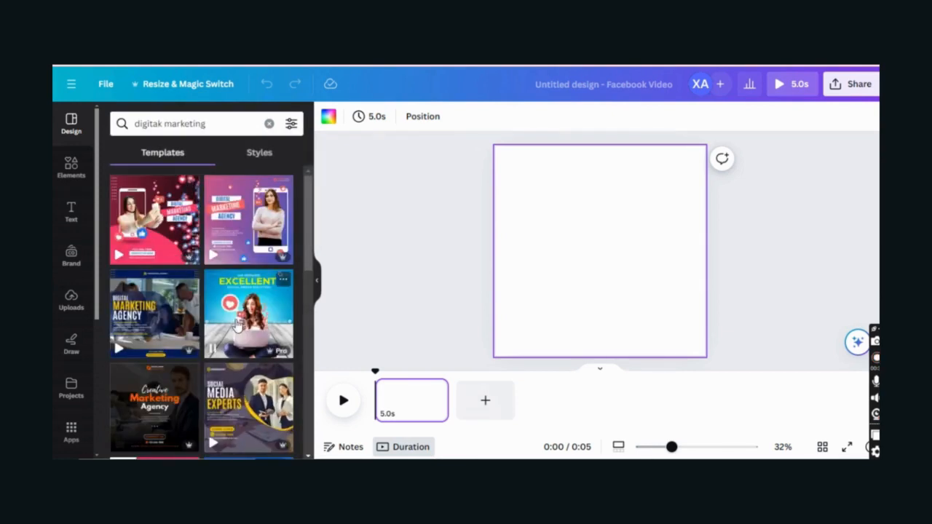
{"action": "left_click", "coordinate": [238, 324]}
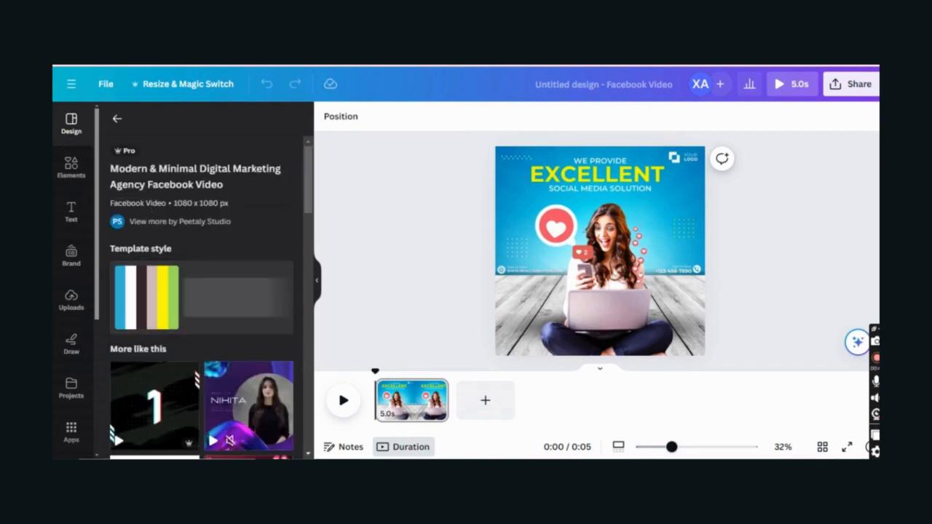
- Browse Projects, viewing the saved designs, folders and images
{"action": "scroll", "coordinate": [219, 291], "scroll_direction": "down", "scroll_amount": 8}
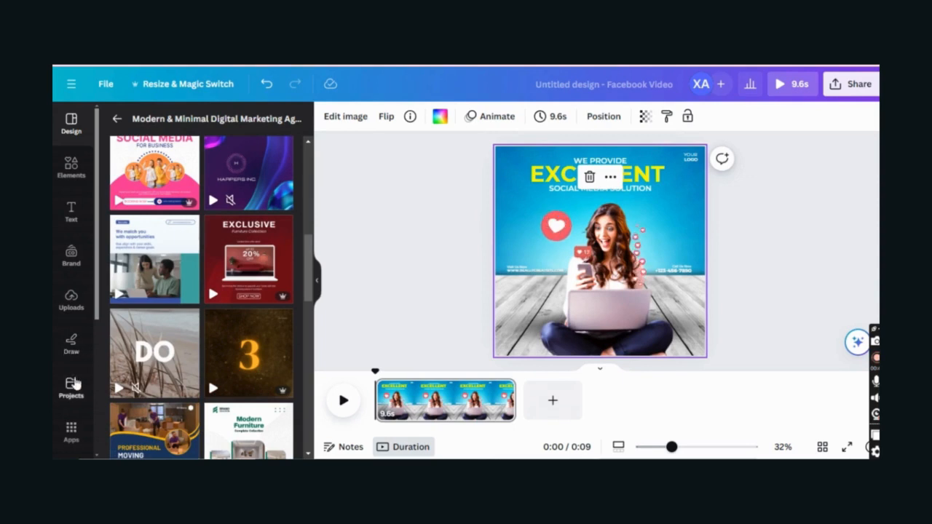
{"action": "left_click", "coordinate": [74, 383]}
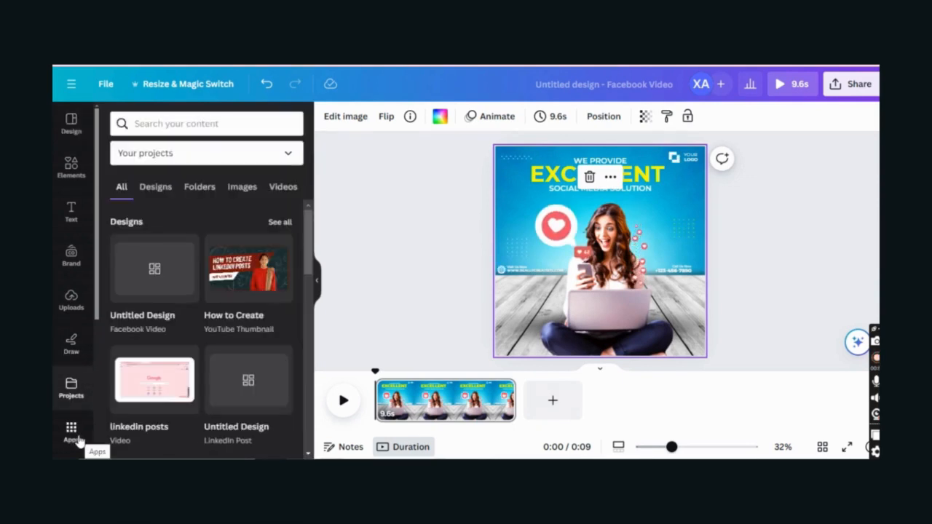
{"action": "left_click", "coordinate": [161, 190]}
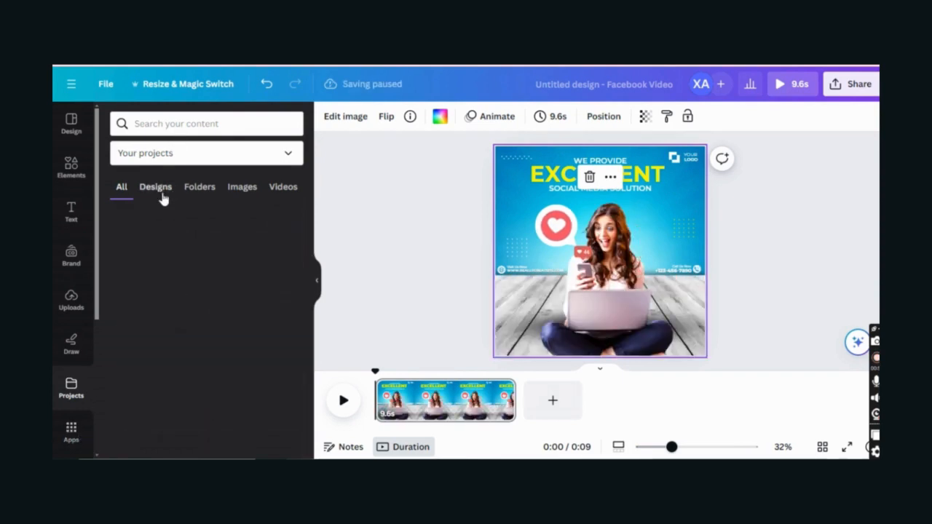
{"action": "left_click", "coordinate": [211, 190]}
{"action": "left_click", "coordinate": [253, 191]}
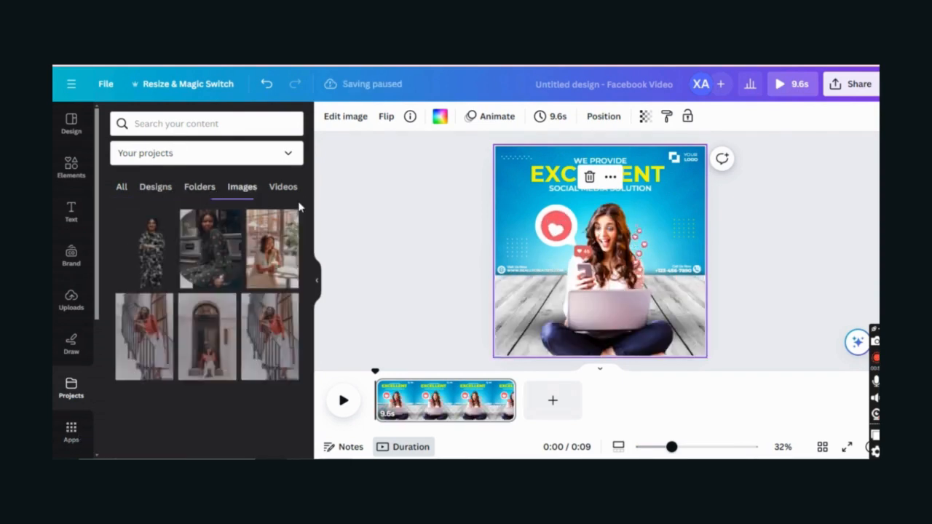
- Start Bulk create from the More from Canva section of Apps
{"action": "left_click", "coordinate": [64, 431]}
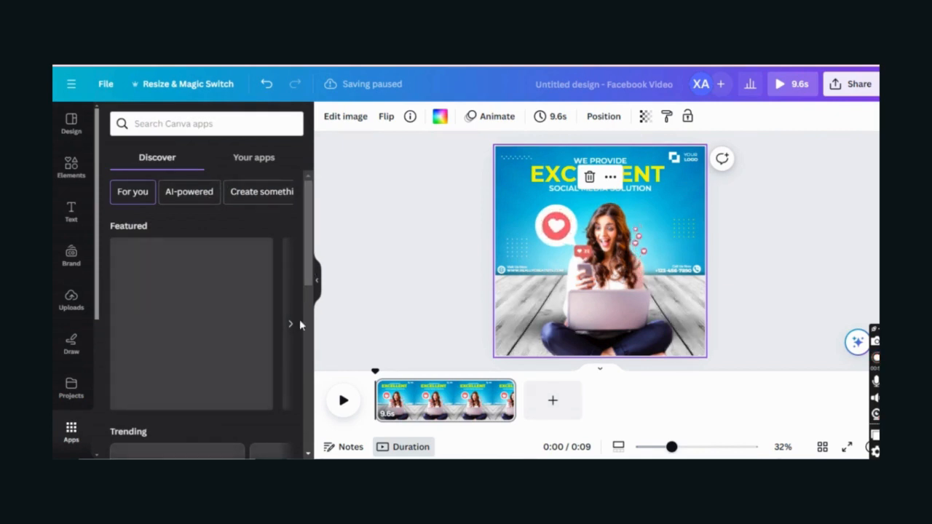
{"action": "scroll", "coordinate": [211, 269], "scroll_direction": "down", "scroll_amount": 2}
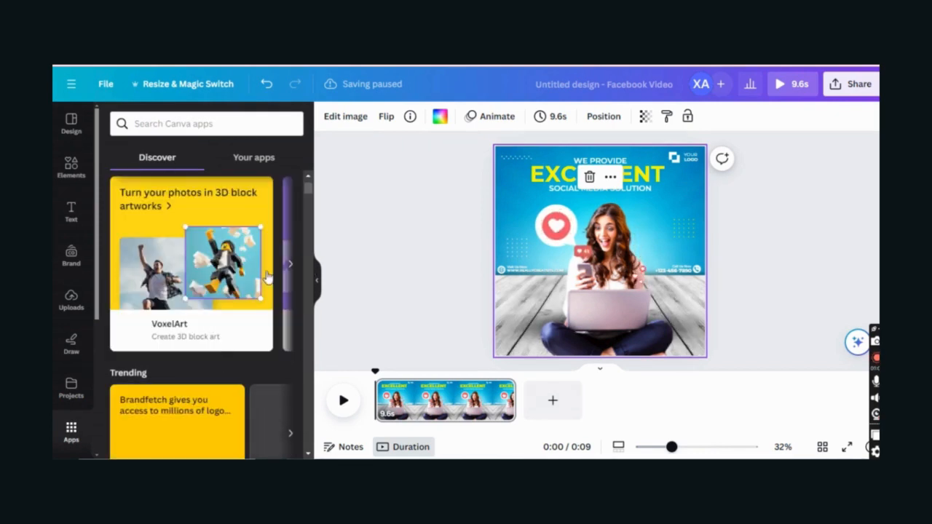
{"action": "scroll", "coordinate": [262, 311], "scroll_direction": "down", "scroll_amount": 1}
{"action": "scroll", "coordinate": [262, 311], "scroll_direction": "down", "scroll_amount": 5}
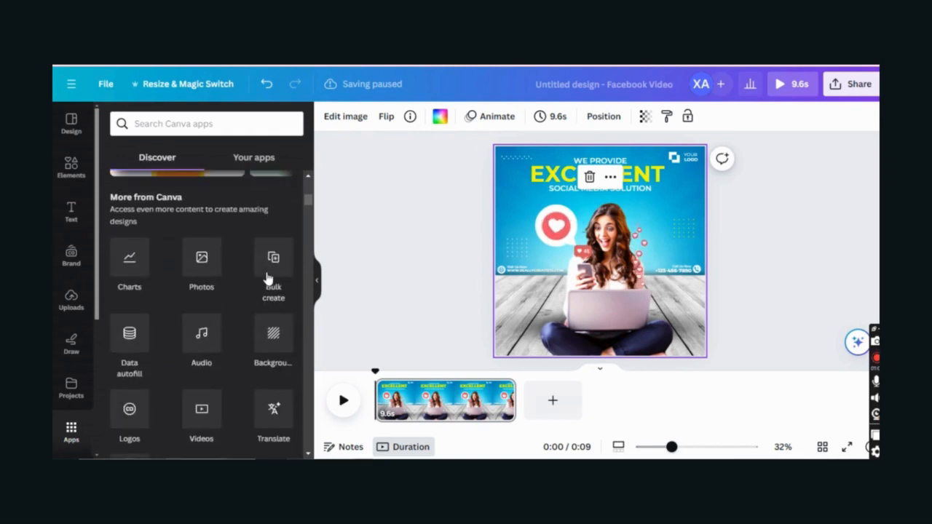
{"action": "scroll", "coordinate": [218, 328], "scroll_direction": "down", "scroll_amount": 1}
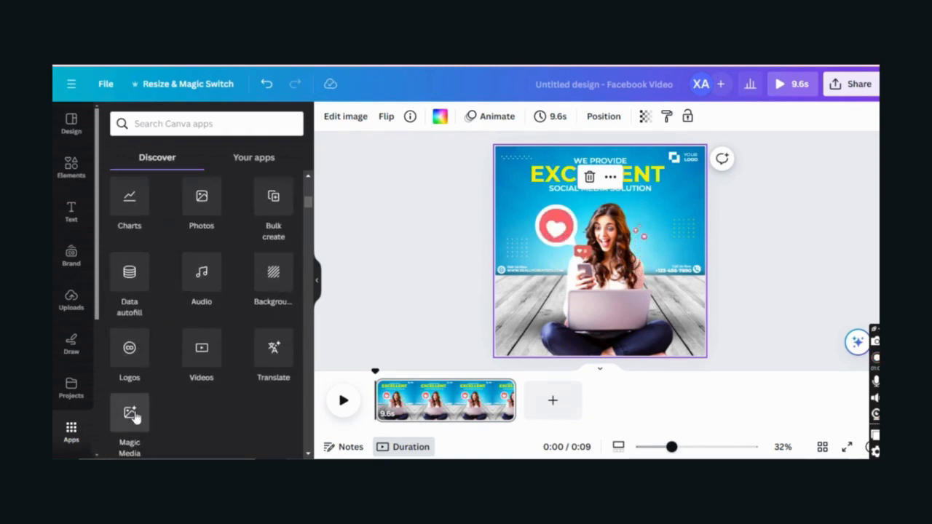
{"action": "left_click", "coordinate": [275, 206]}
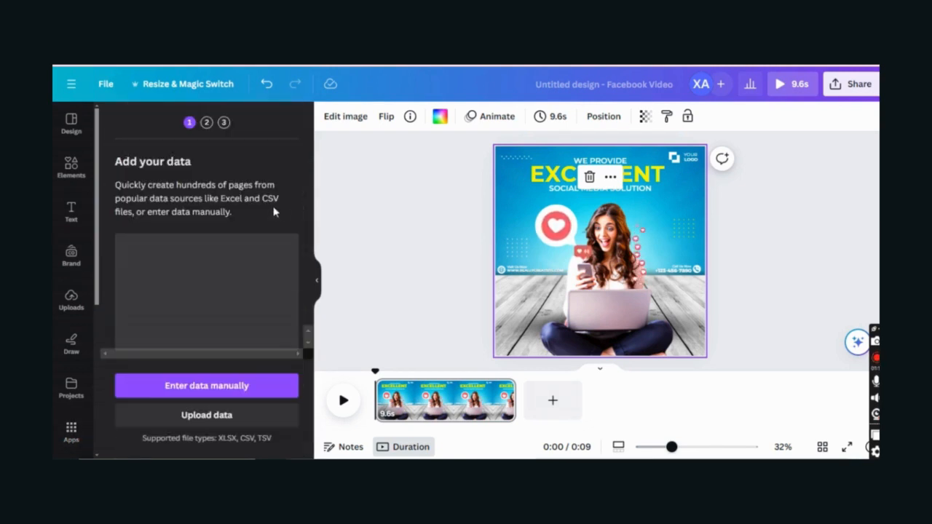
- Enter data manually, set the first Name to 'digital marketing with ai' and add a text column
{"action": "left_click", "coordinate": [245, 391]}
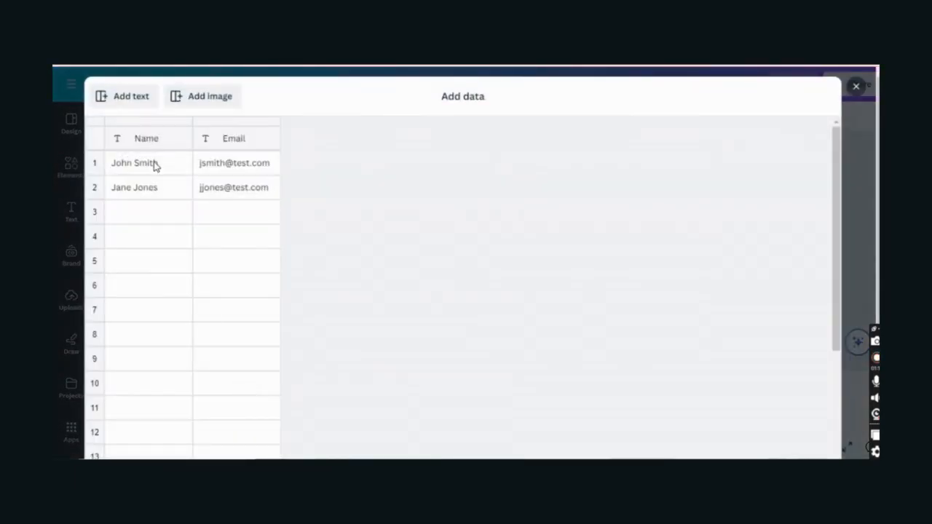
{"action": "left_click", "coordinate": [154, 166]}
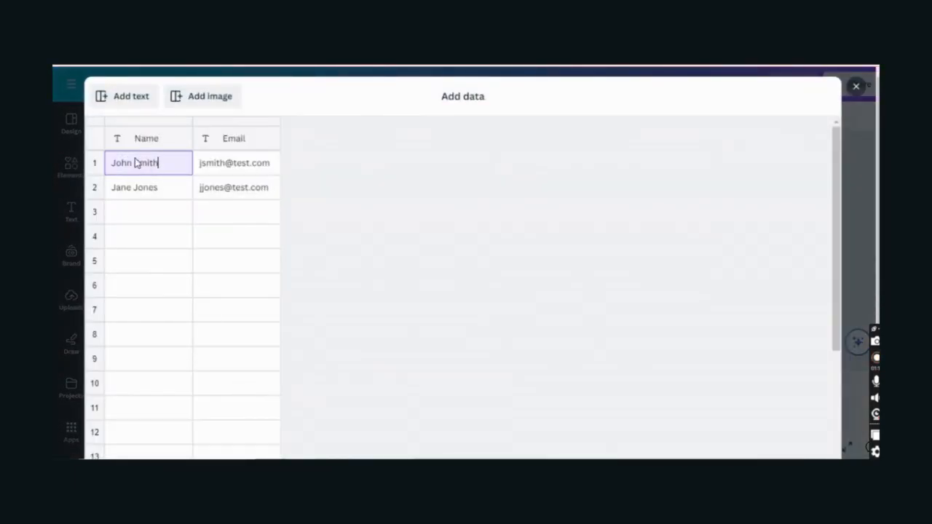
{"action": "type", "text": "digital m"}
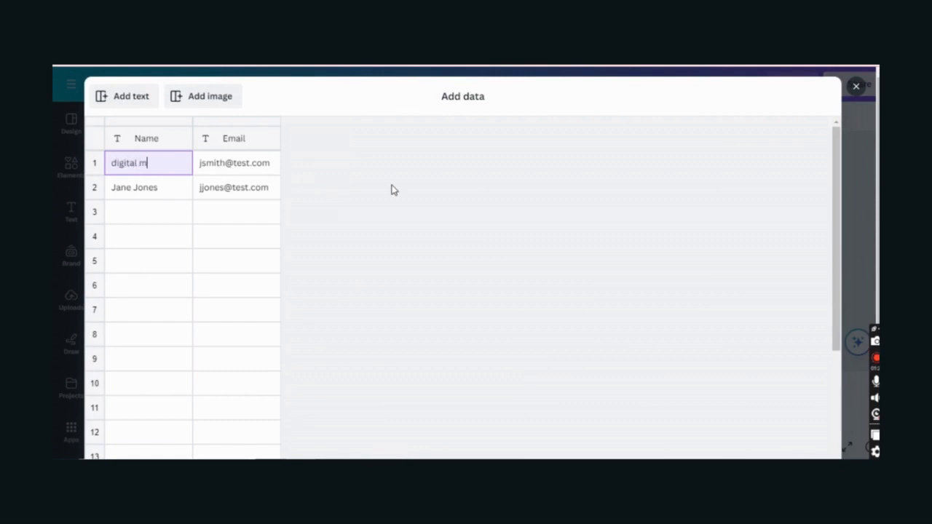
{"action": "type", "text": "arketing wit"}
{"action": "type", "text": "h ai"}
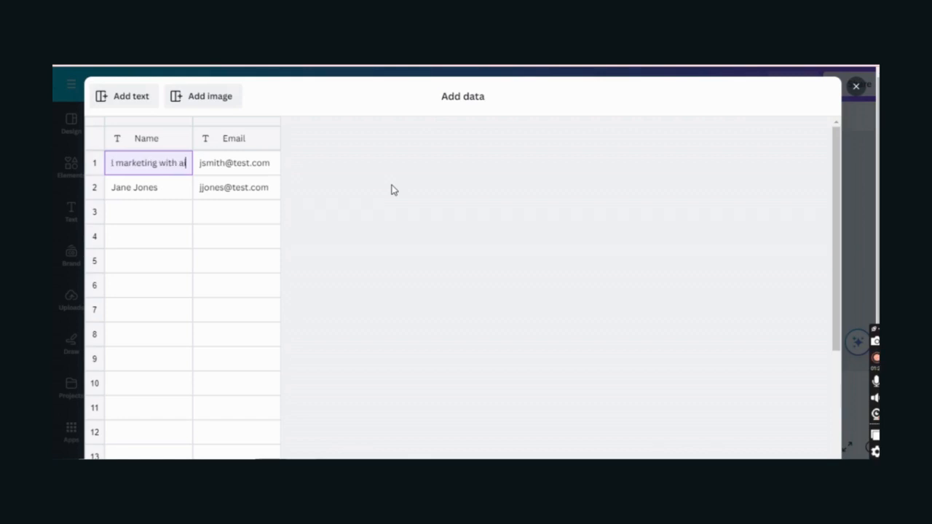
{"action": "left_click", "coordinate": [121, 99]}
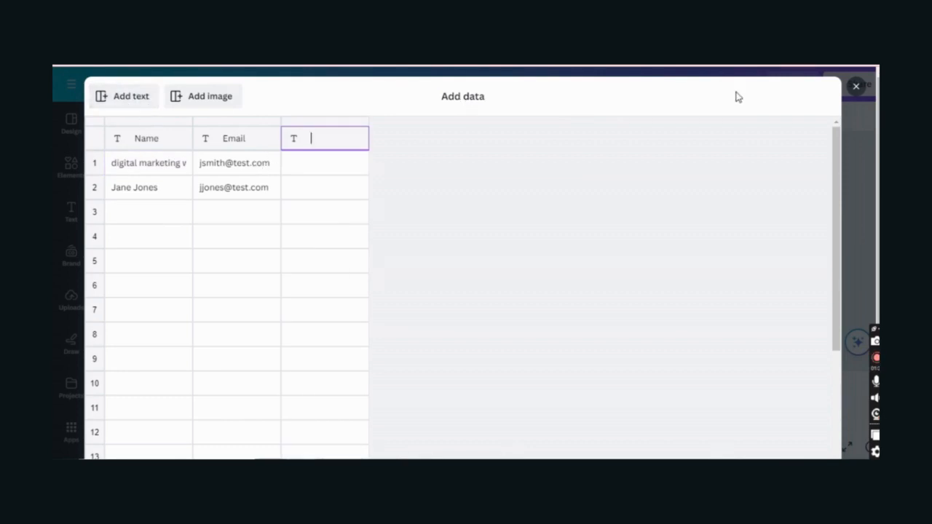
- Fill in the first row's email address
{"action": "left_click", "coordinate": [247, 166]}
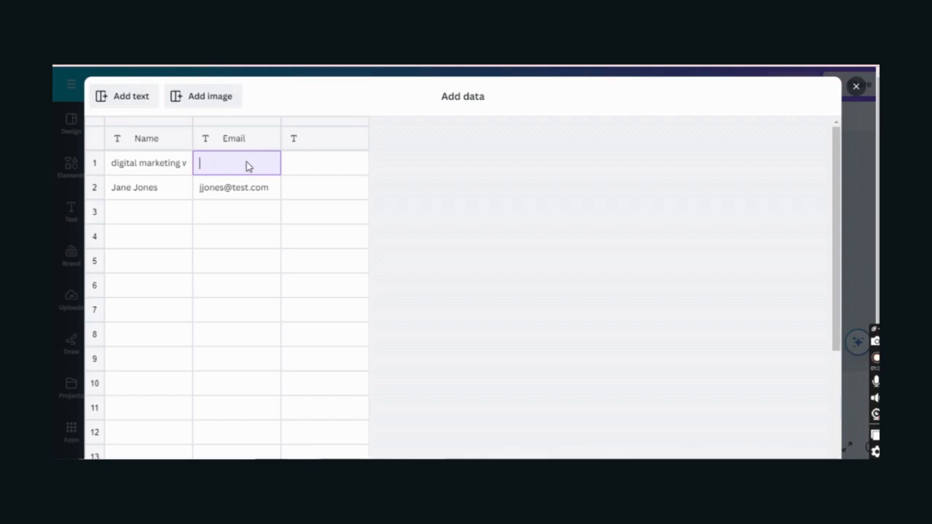
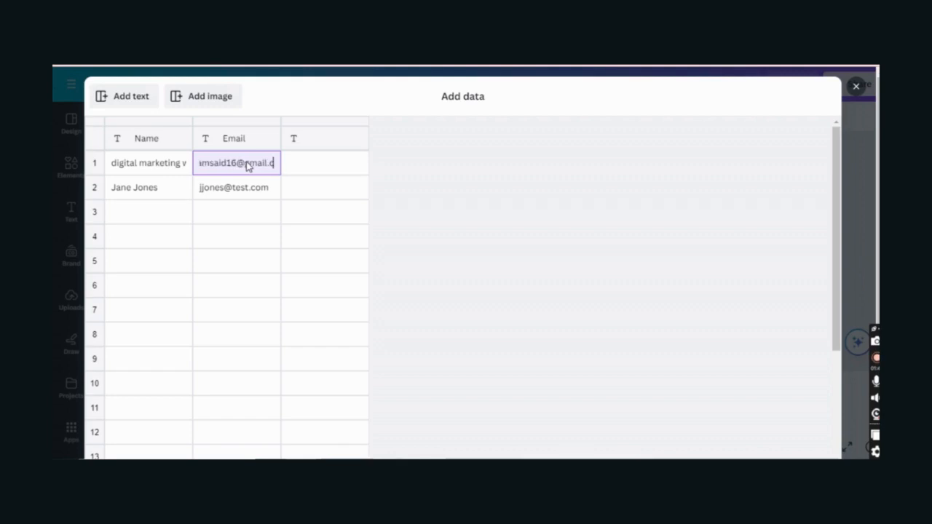
{"action": "left_click", "coordinate": [344, 166]}
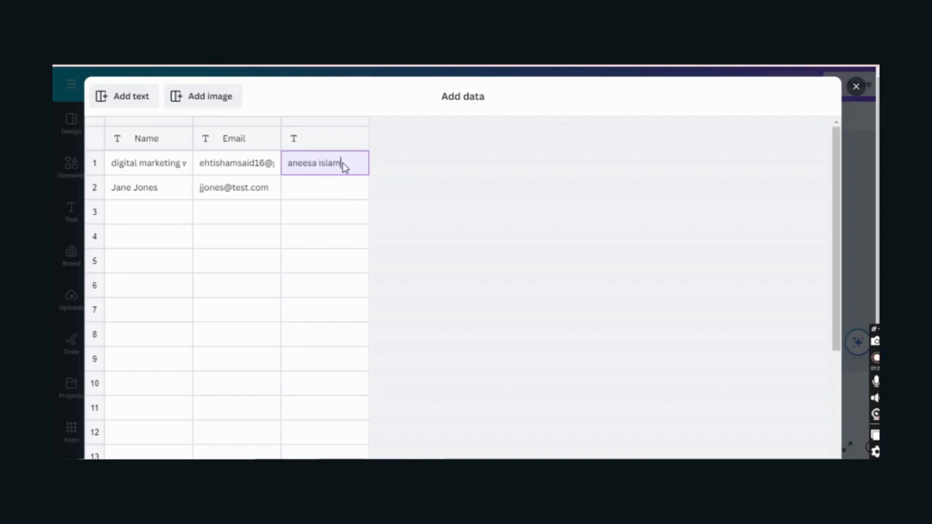
- Put 'a' in the third column's second row, add a second email, and finish the table
{"action": "scroll", "coordinate": [761, 451], "scroll_direction": "down", "scroll_amount": 3}
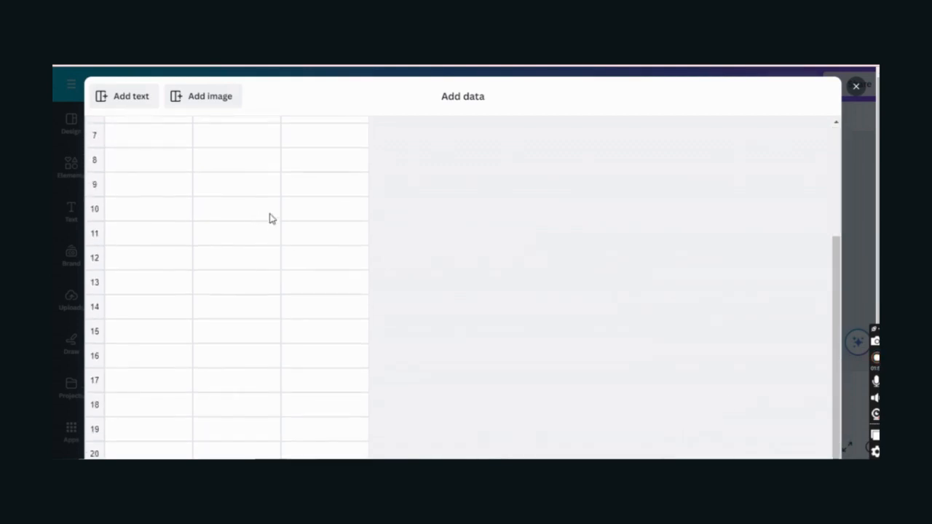
{"action": "scroll", "coordinate": [292, 204], "scroll_direction": "up", "scroll_amount": 3}
{"action": "left_click", "coordinate": [317, 193]}
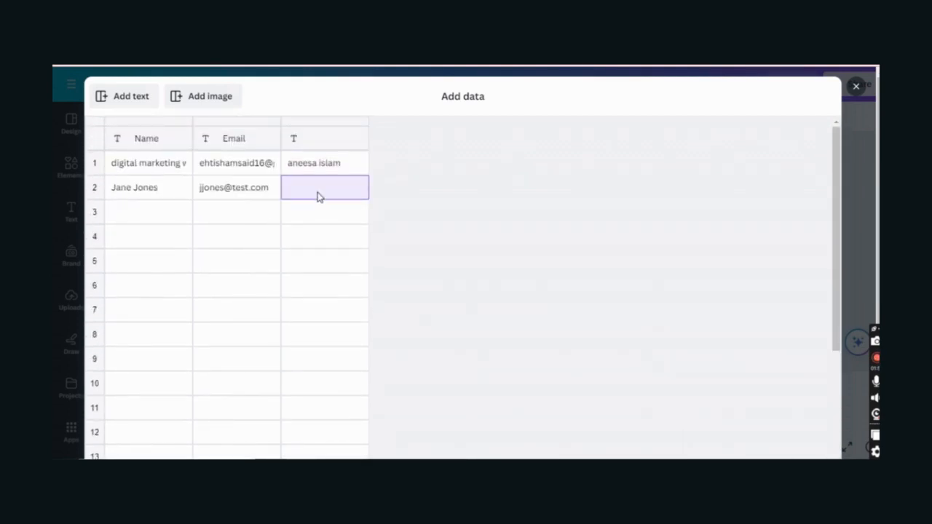
{"action": "type", "text": "avafa"}
{"action": "left_click", "coordinate": [216, 193]}
{"action": "type", "text": "a"}
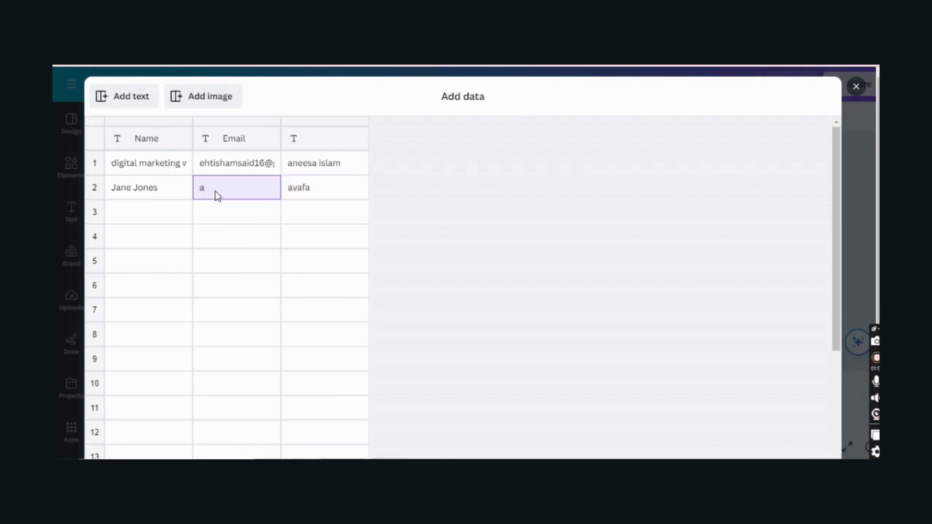
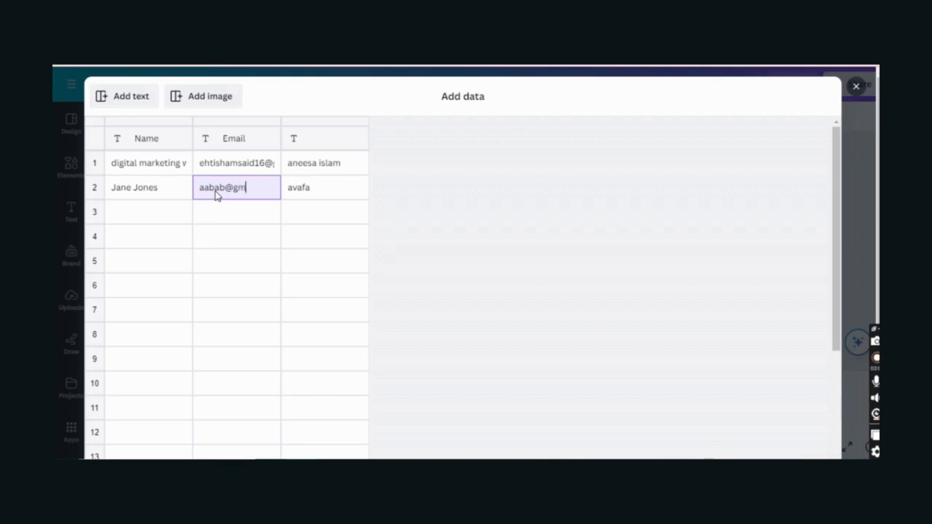
{"action": "scroll", "coordinate": [509, 311], "scroll_direction": "down", "scroll_amount": 5}
{"action": "left_click", "coordinate": [810, 428]}
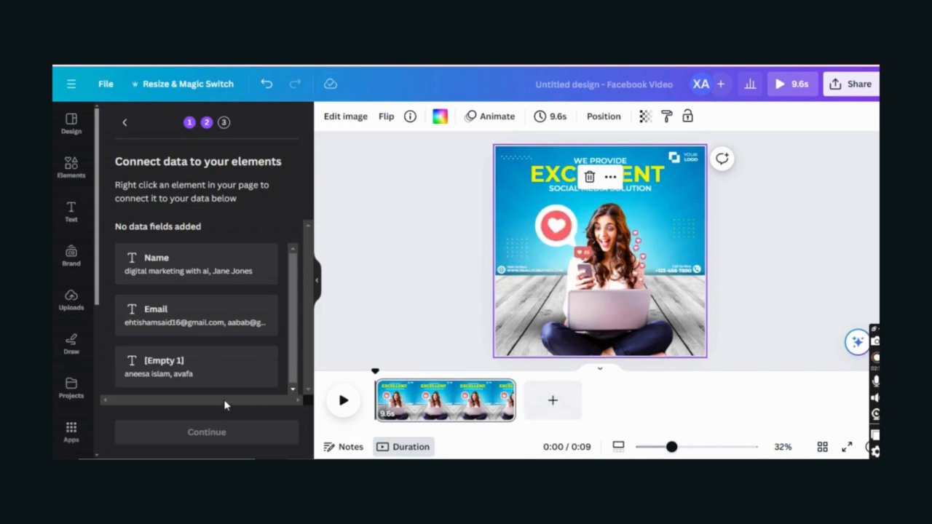
- Connect the EXCELLENT headline to the Name field
{"action": "scroll", "coordinate": [225, 405], "scroll_direction": "down", "scroll_amount": 1}
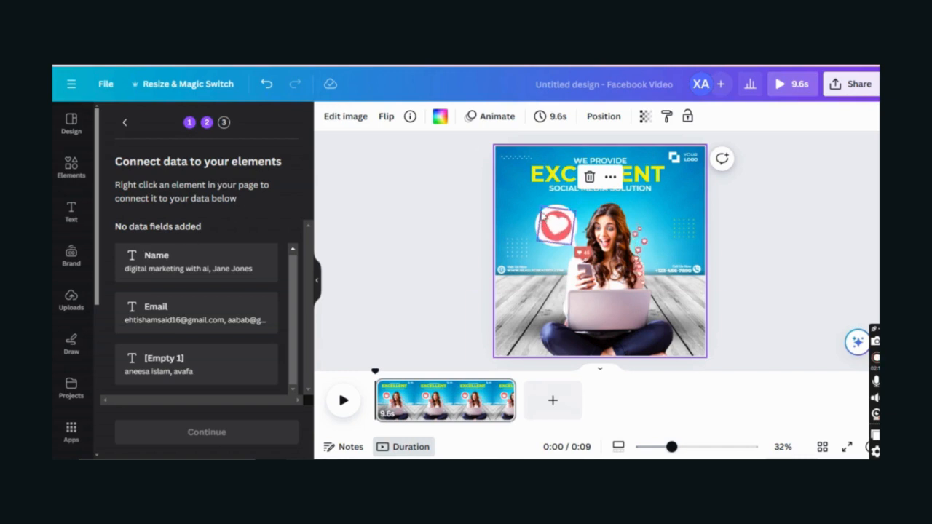
{"action": "left_click", "coordinate": [555, 175]}
{"action": "left_click", "coordinate": [555, 174]}
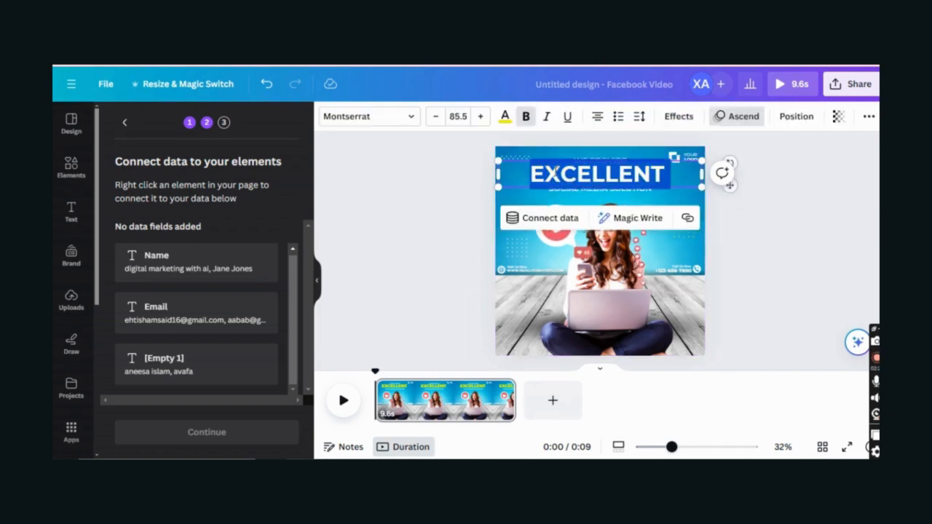
{"action": "left_click", "coordinate": [570, 220]}
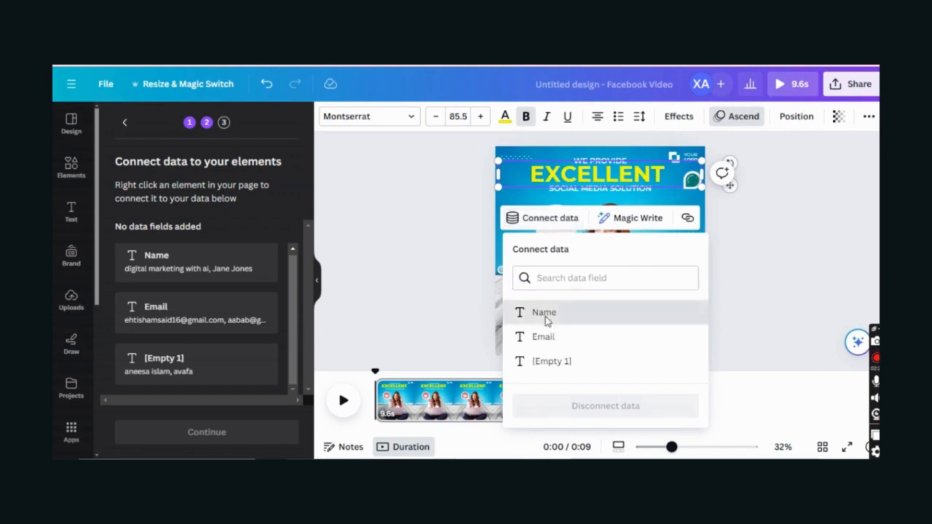
{"action": "left_click", "coordinate": [548, 314]}
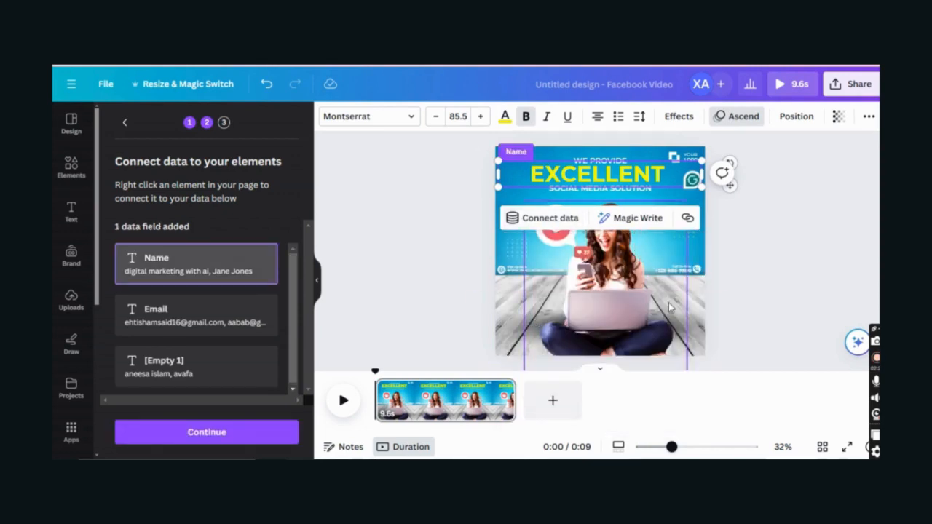
- Connect SOCIAL MEDIA SOLUTION to Email and the phone text to [Empty 1], then continue
{"action": "left_click", "coordinate": [632, 280]}
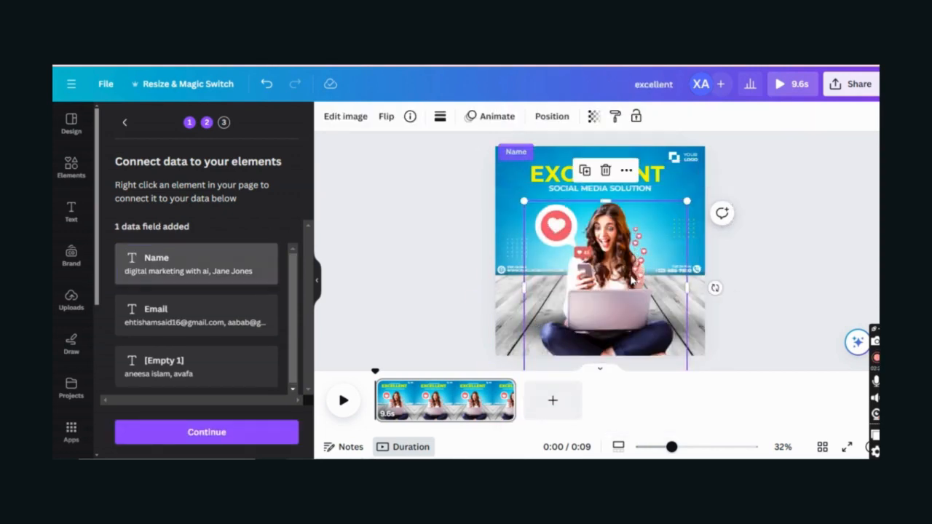
{"action": "left_click", "coordinate": [604, 187]}
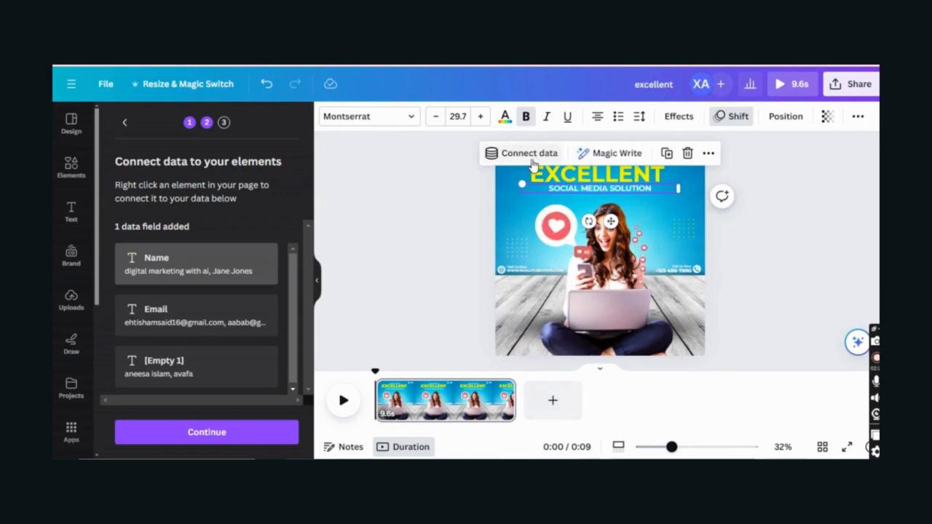
{"action": "left_click", "coordinate": [532, 157]}
{"action": "left_click", "coordinate": [568, 276]}
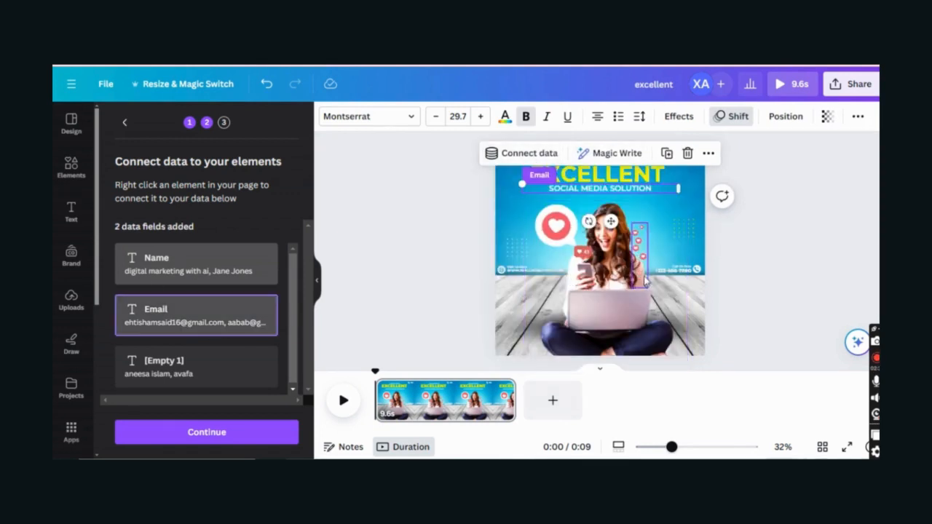
{"action": "left_click", "coordinate": [679, 271]}
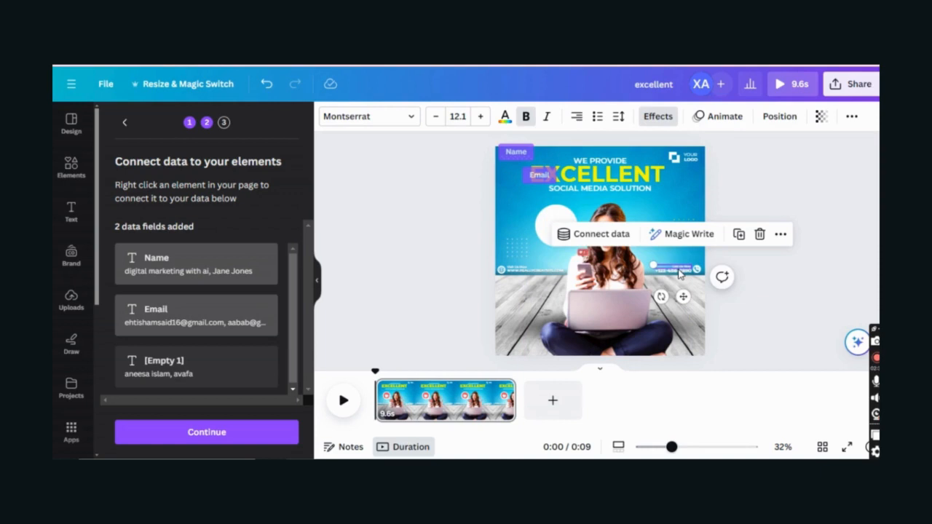
{"action": "left_click", "coordinate": [595, 233]}
{"action": "left_click", "coordinate": [630, 375]}
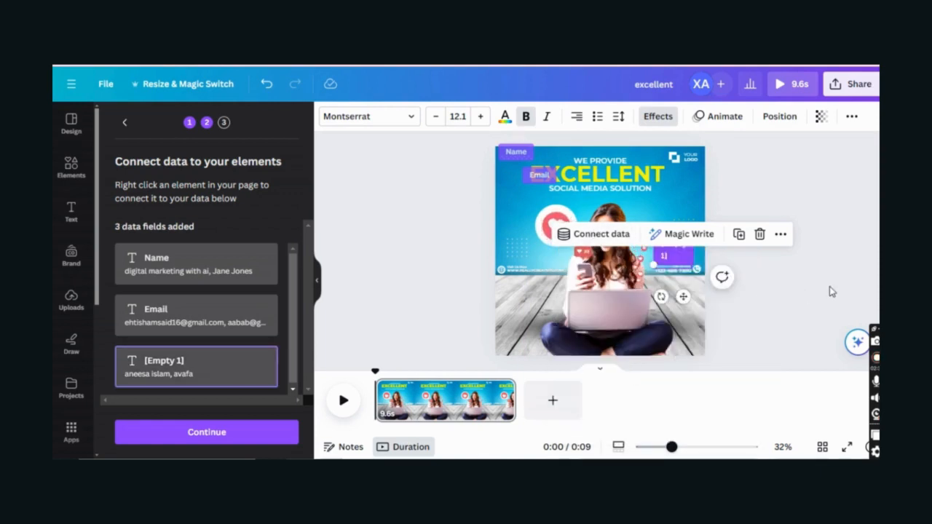
{"action": "left_click", "coordinate": [227, 433]}
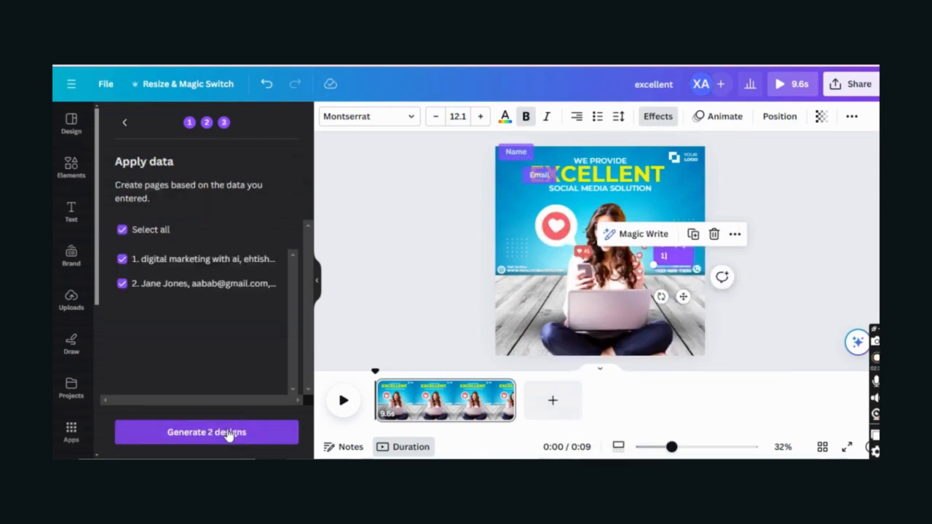
{"action": "left_click", "coordinate": [229, 433]}
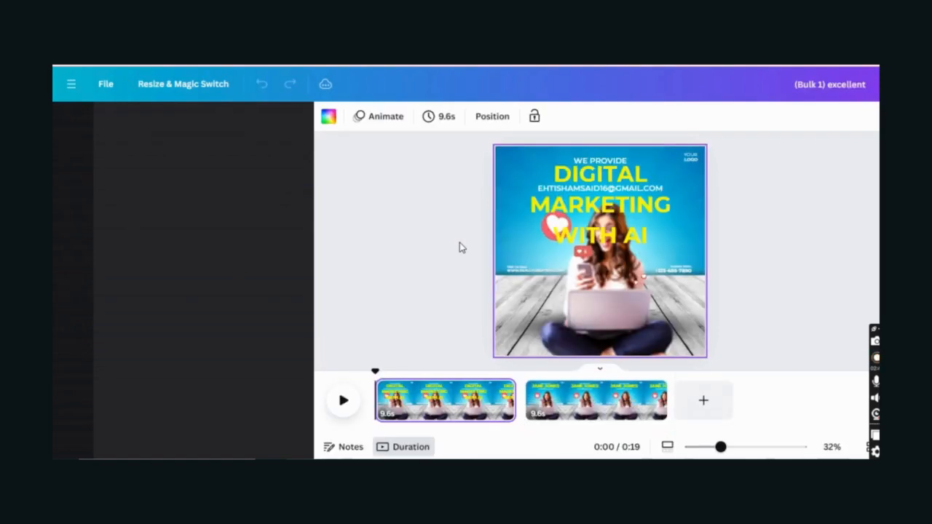
- Review the two generated pages of the Bulk 1 design
{"action": "left_click", "coordinate": [559, 411]}
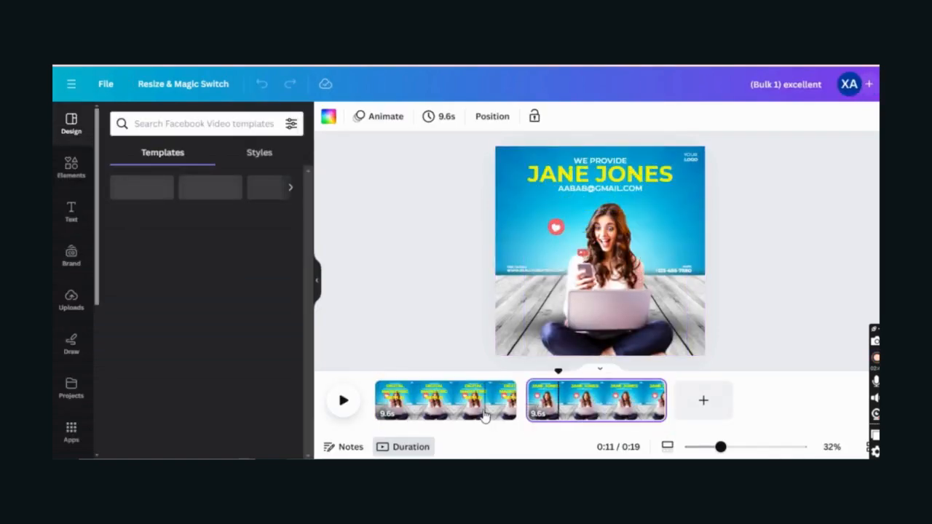
{"action": "left_click", "coordinate": [482, 414]}
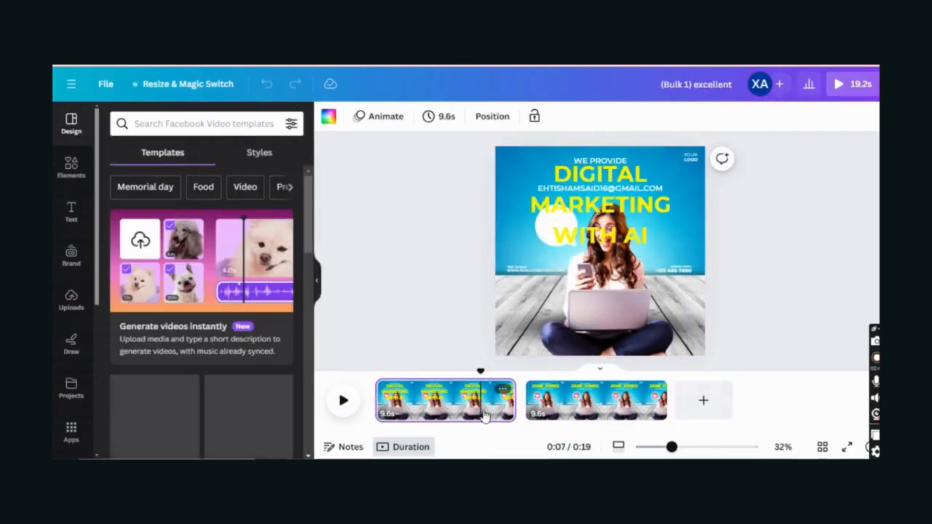
{"action": "left_click", "coordinate": [537, 412]}
{"action": "left_click", "coordinate": [432, 394]}
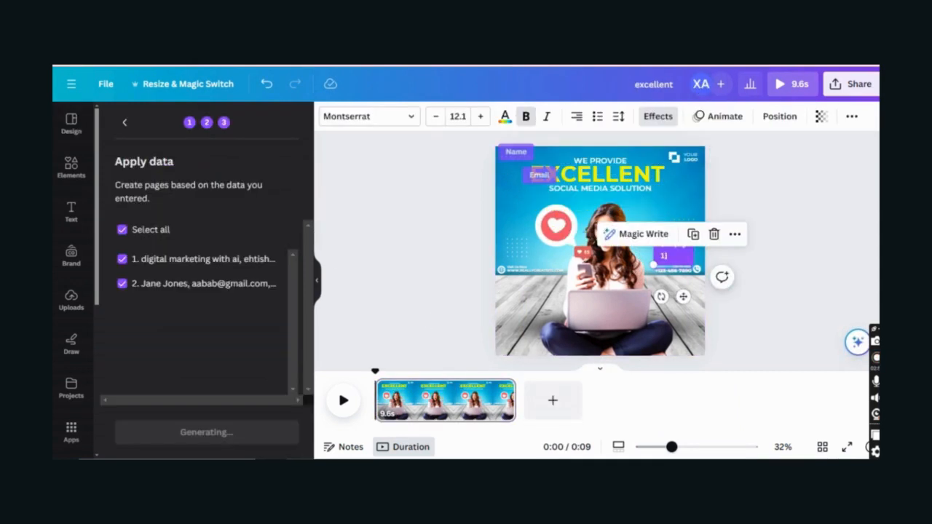
- Return to the original 'excellent' design and show its Design templates
{"action": "left_click", "coordinate": [284, 63]}
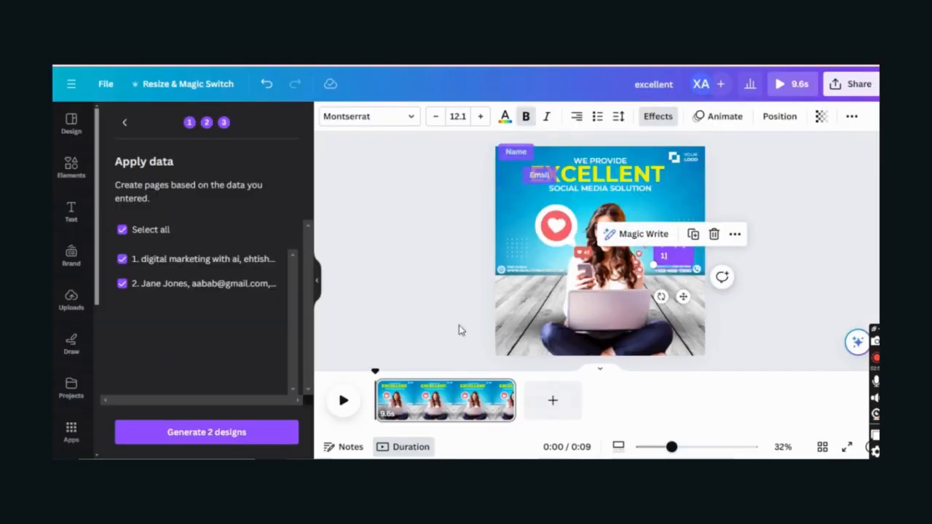
{"action": "left_click", "coordinate": [435, 400]}
{"action": "left_click", "coordinate": [569, 243]}
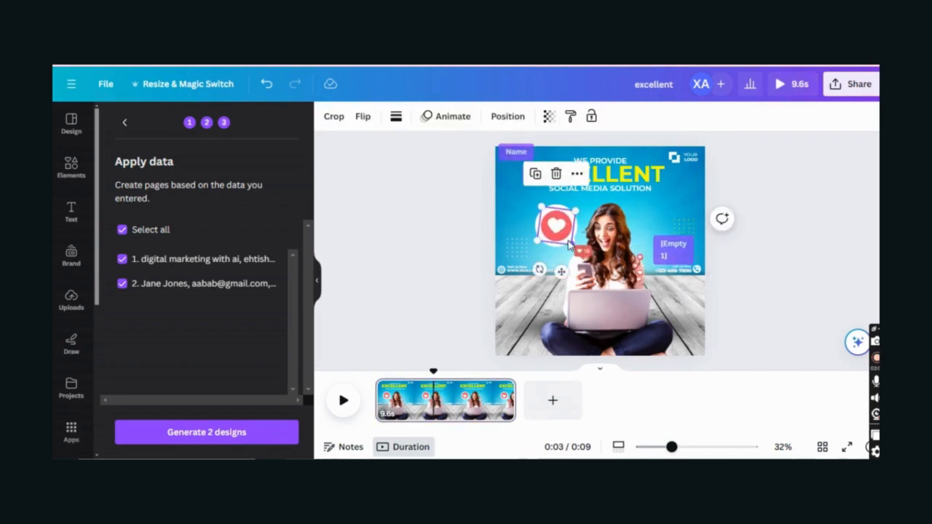
{"action": "left_click", "coordinate": [123, 124]}
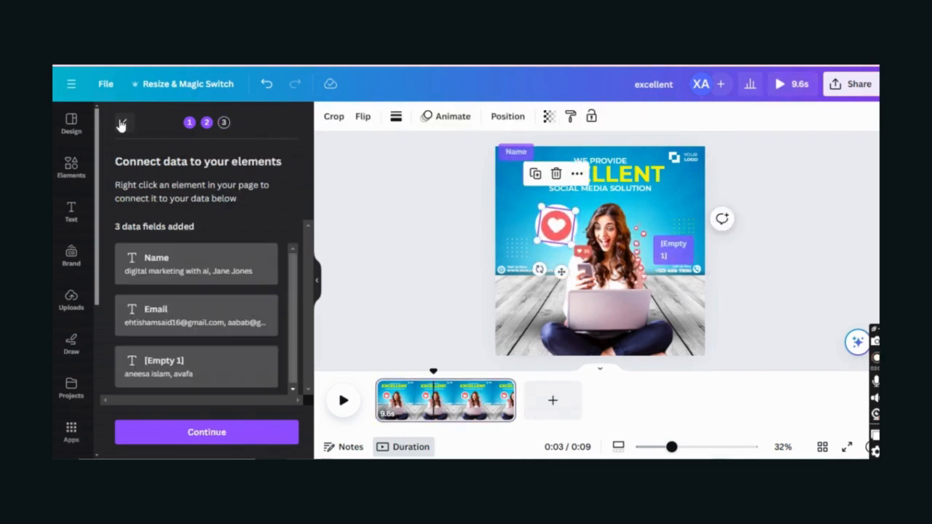
{"action": "left_click", "coordinate": [62, 138]}
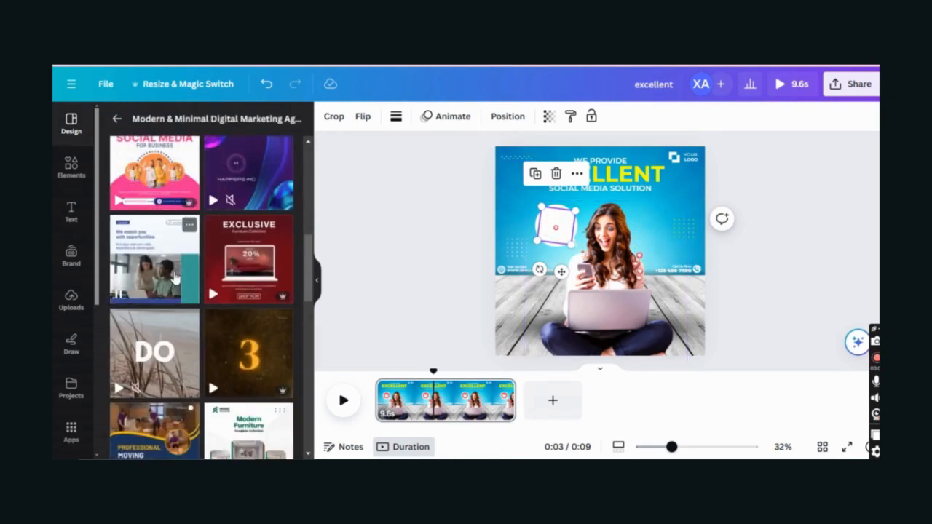
- Replace the template search with 'qoutes' and pick the Inspirational quotes suggestion
{"action": "scroll", "coordinate": [251, 320], "scroll_direction": "down", "scroll_amount": 3}
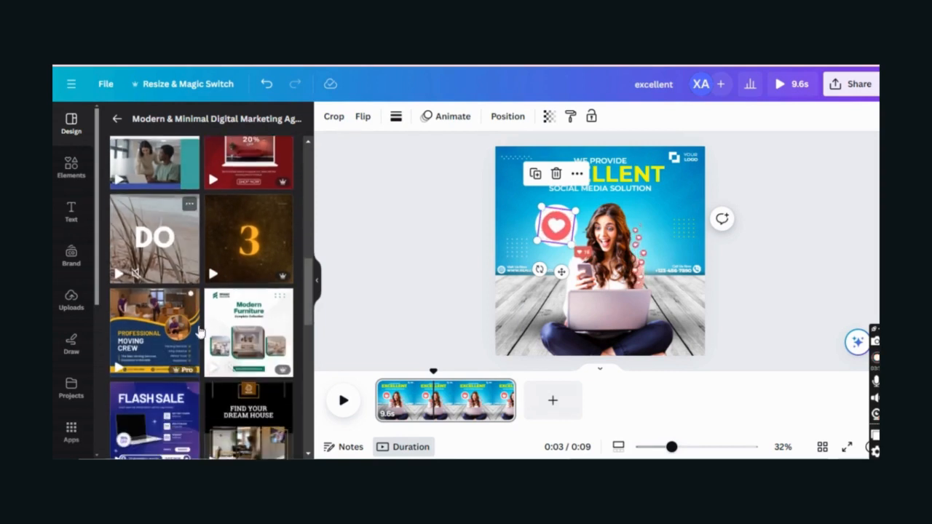
{"action": "scroll", "coordinate": [211, 333], "scroll_direction": "down", "scroll_amount": 5}
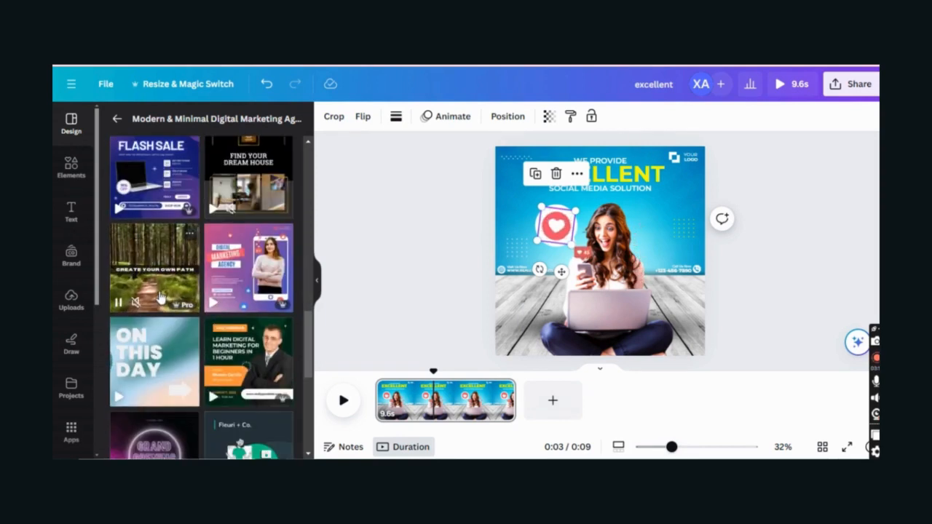
{"action": "scroll", "coordinate": [164, 298], "scroll_direction": "down", "scroll_amount": 5}
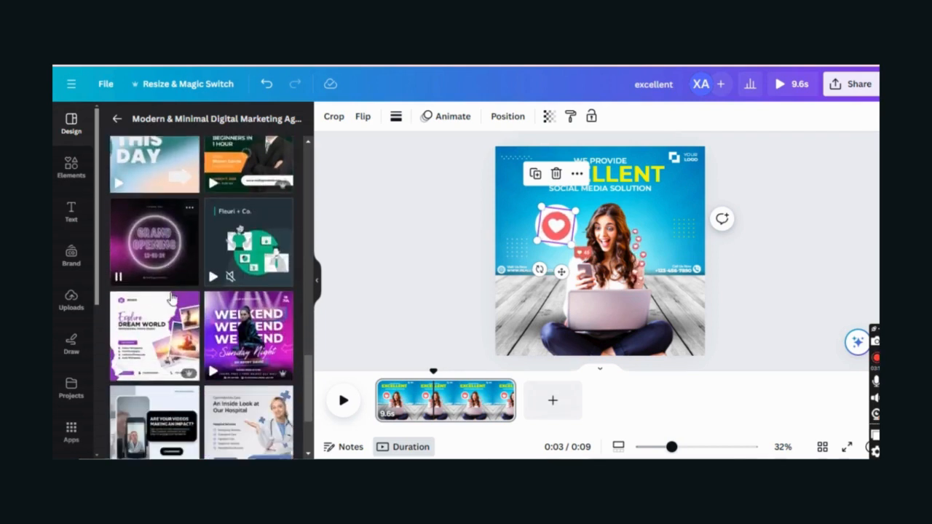
{"action": "scroll", "coordinate": [172, 296], "scroll_direction": "down", "scroll_amount": 2}
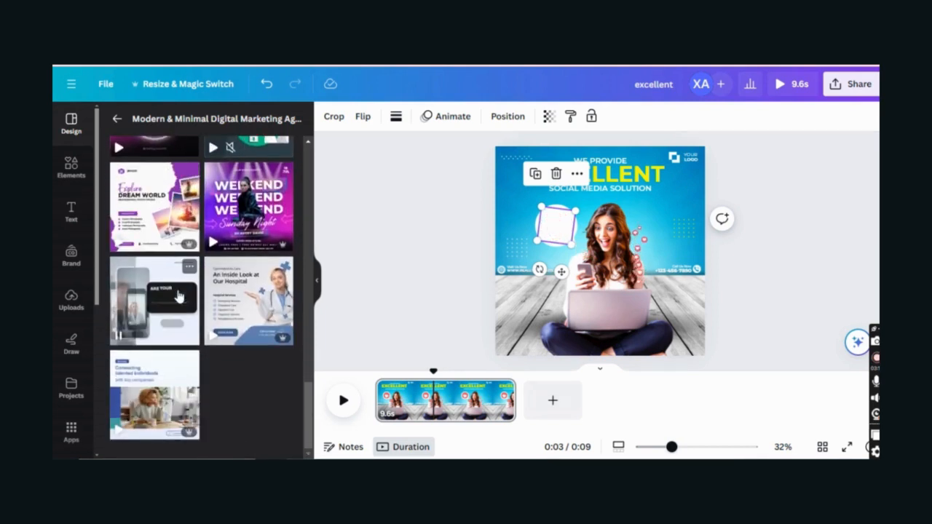
{"action": "left_click", "coordinate": [117, 118]}
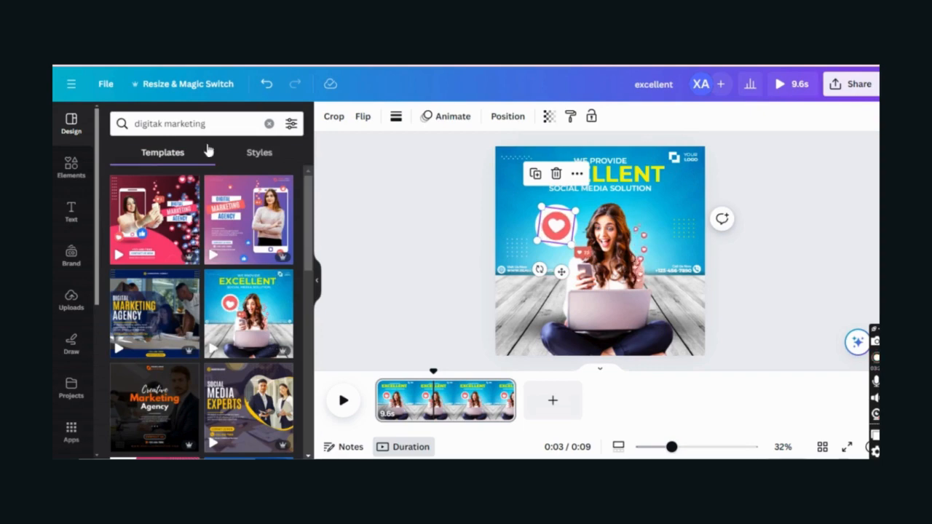
{"action": "double_click", "coordinate": [220, 125]}
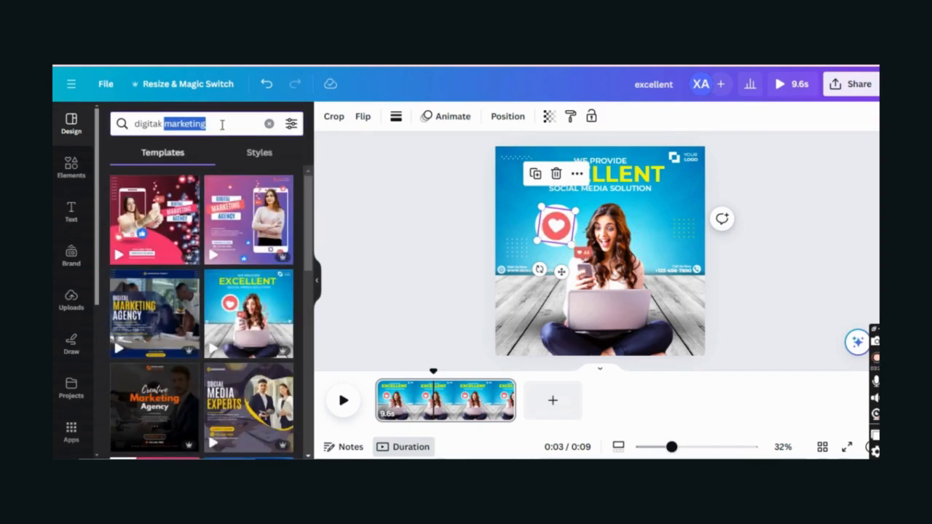
{"action": "key", "text": "ctrl+a"}
{"action": "type", "text": "qoutes"}
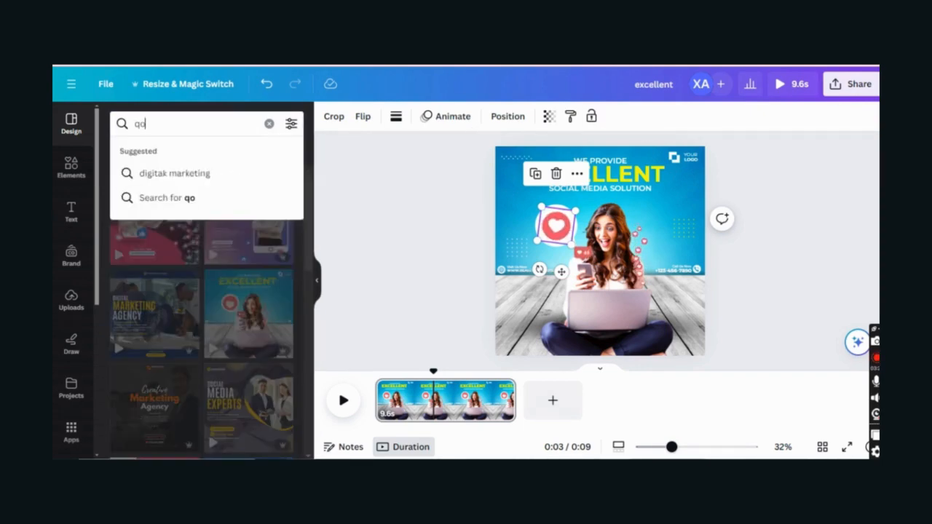
{"action": "key", "text": "Return"}
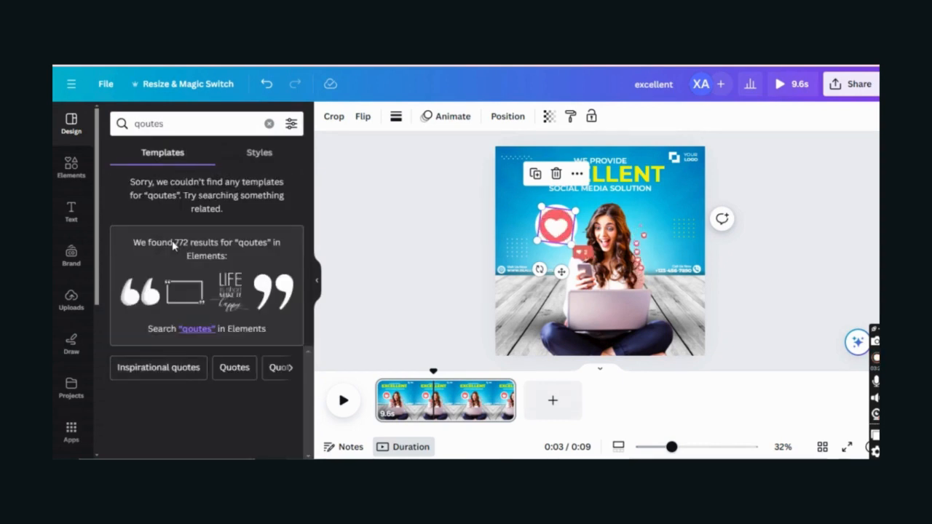
{"action": "left_click", "coordinate": [166, 369]}
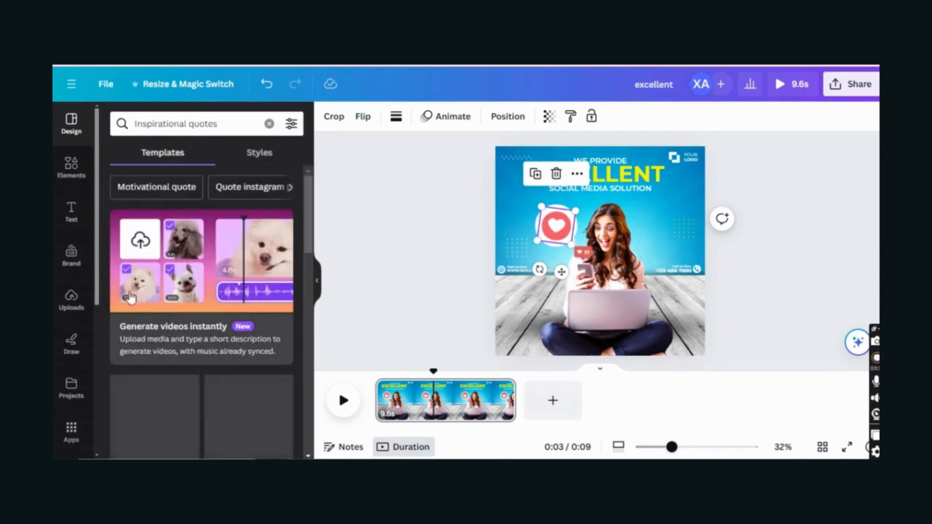
{"action": "scroll", "coordinate": [209, 324], "scroll_direction": "down", "scroll_amount": 2}
{"action": "scroll", "coordinate": [209, 324], "scroll_direction": "down", "scroll_amount": 1}
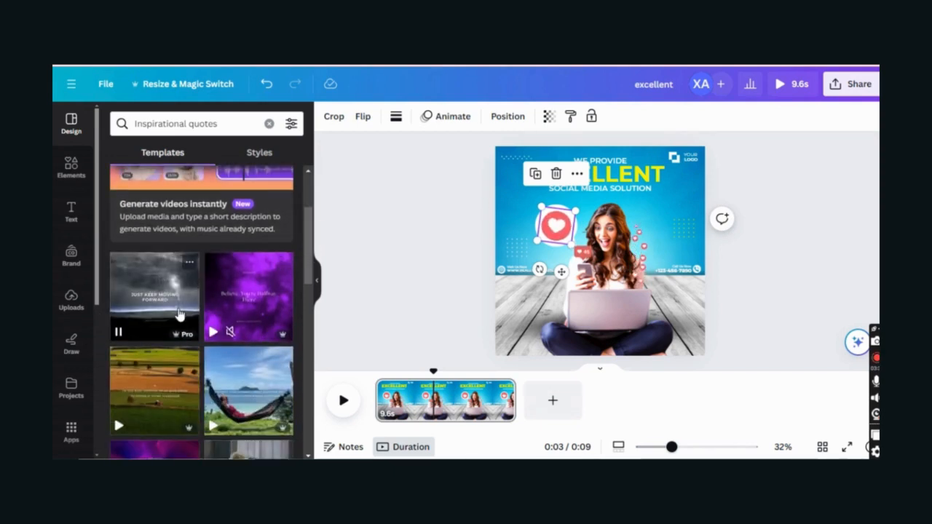
- Apply the dark 'Just keep moving forward' DAILY MOTIVATION template, then go to Apps
{"action": "left_click", "coordinate": [179, 313]}
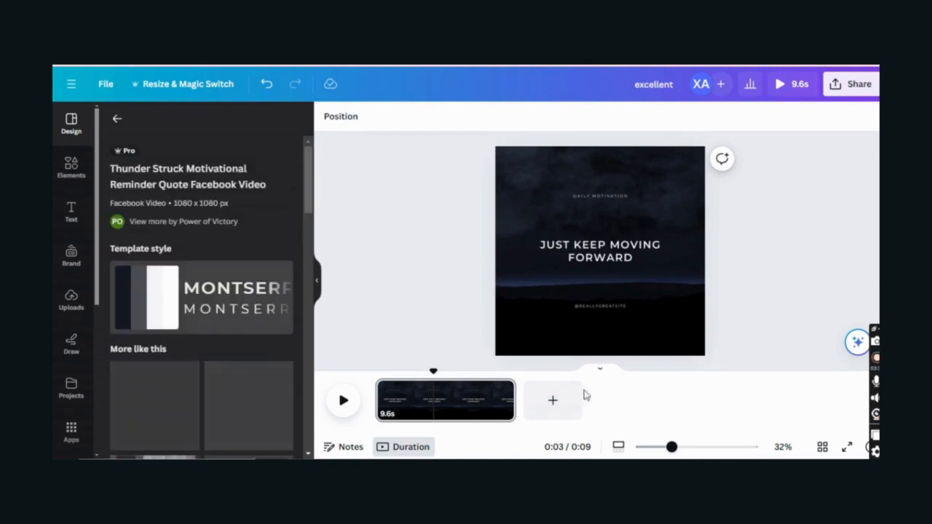
{"action": "left_click", "coordinate": [416, 225]}
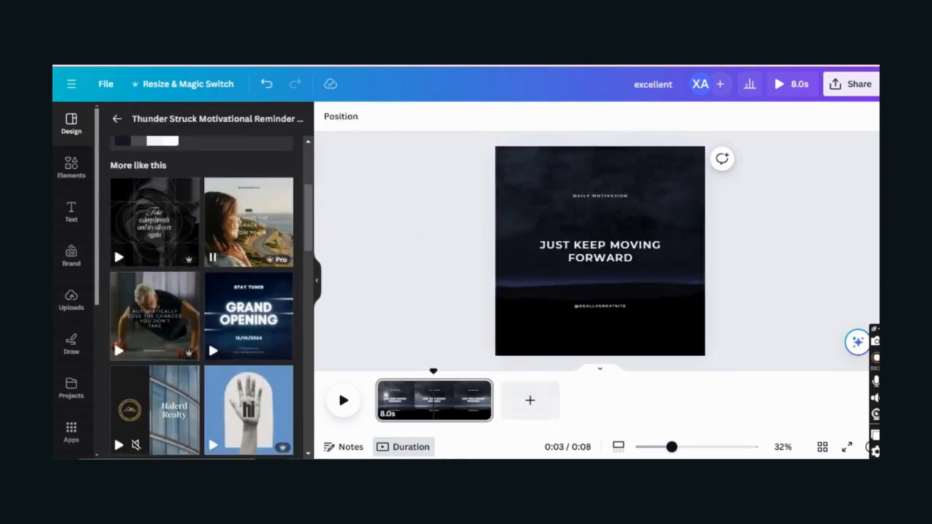
{"action": "left_click", "coordinate": [72, 431]}
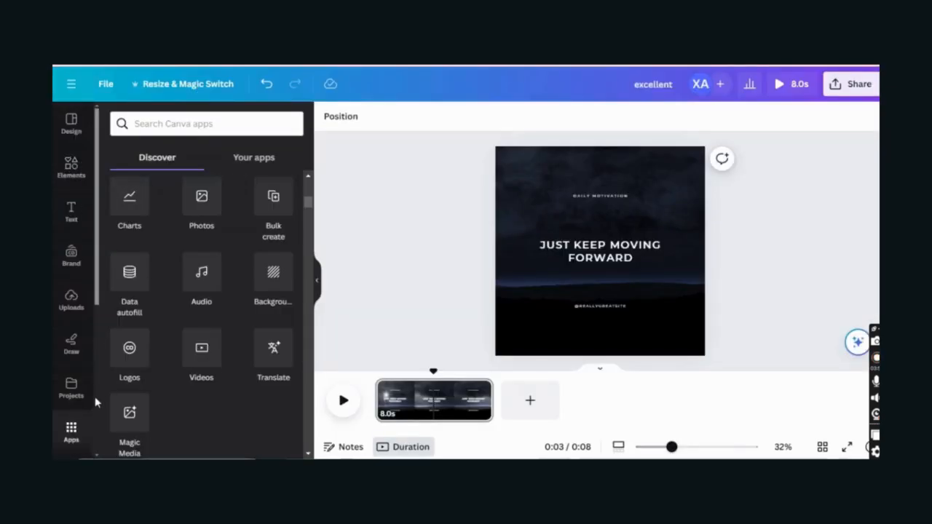
- After a look at Data autofill, reopen Bulk create's manual data table
{"action": "scroll", "coordinate": [158, 394], "scroll_direction": "down", "scroll_amount": 1}
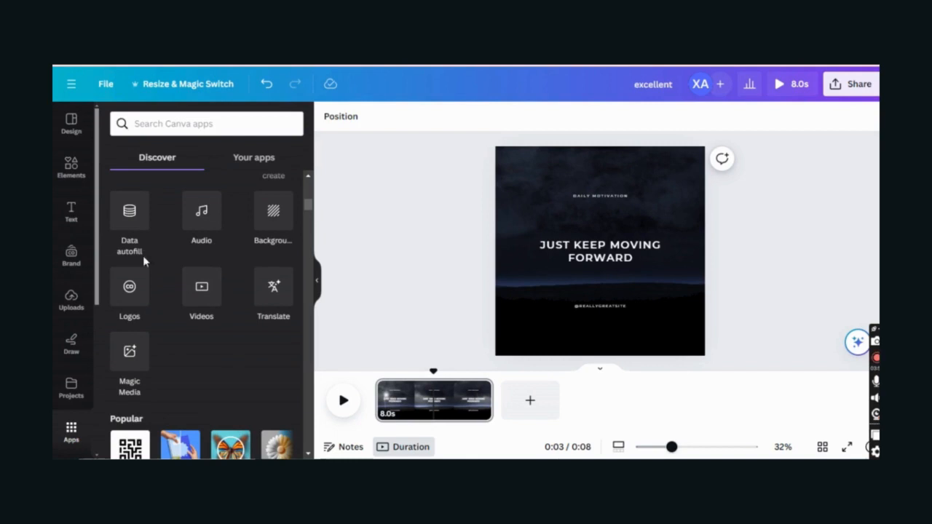
{"action": "left_click", "coordinate": [130, 220]}
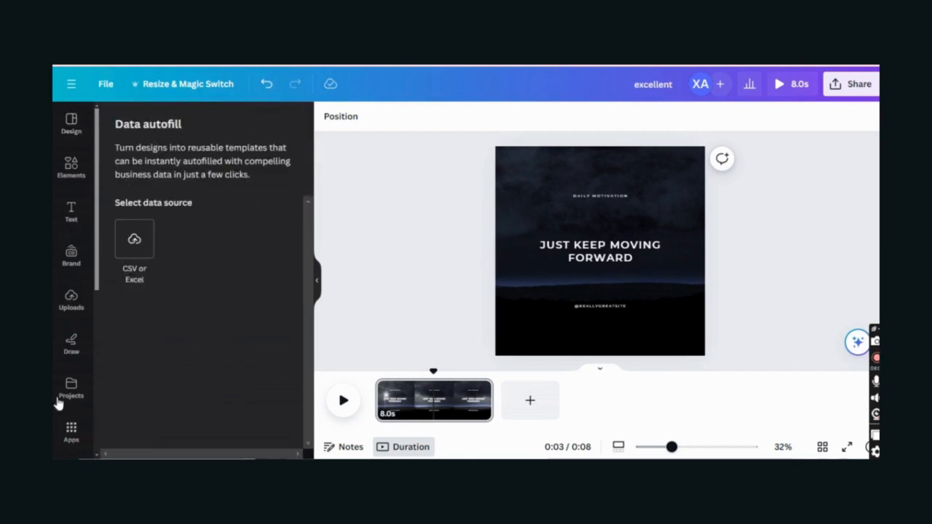
{"action": "left_click", "coordinate": [70, 429]}
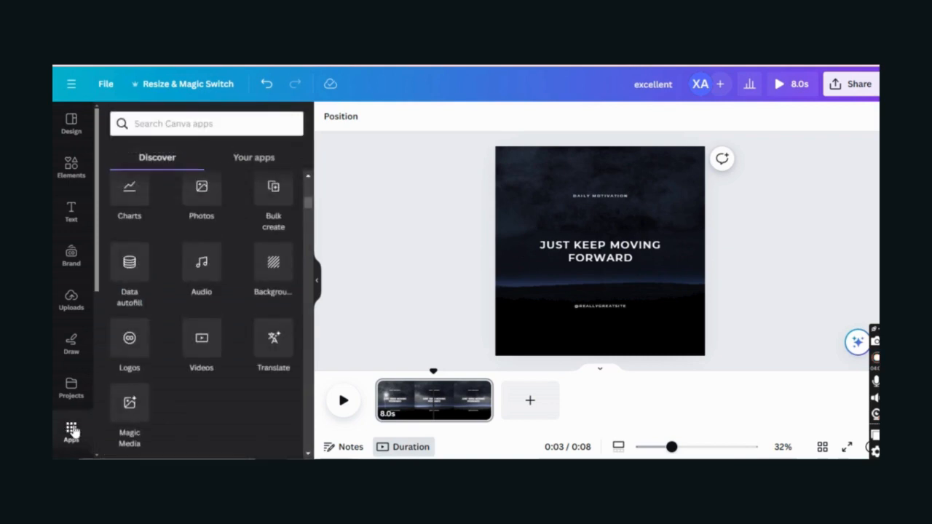
{"action": "left_click", "coordinate": [269, 208]}
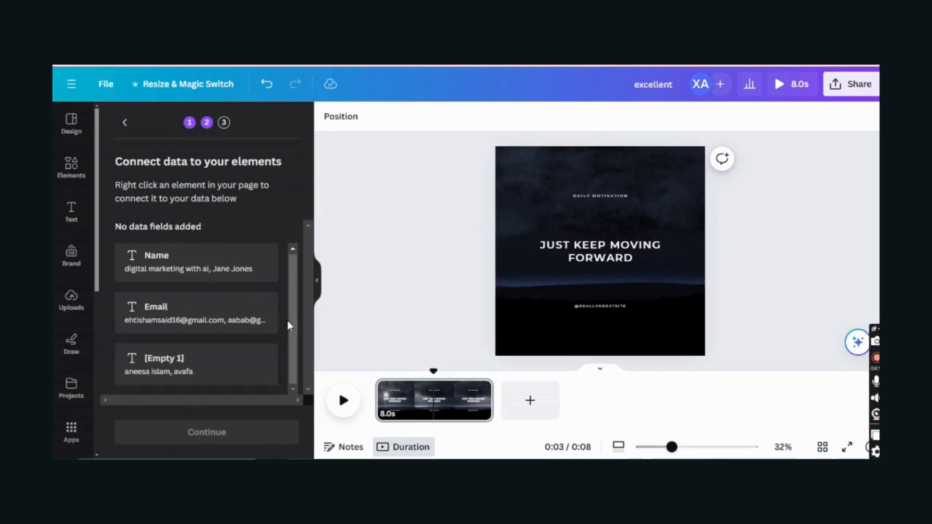
{"action": "left_click", "coordinate": [125, 124]}
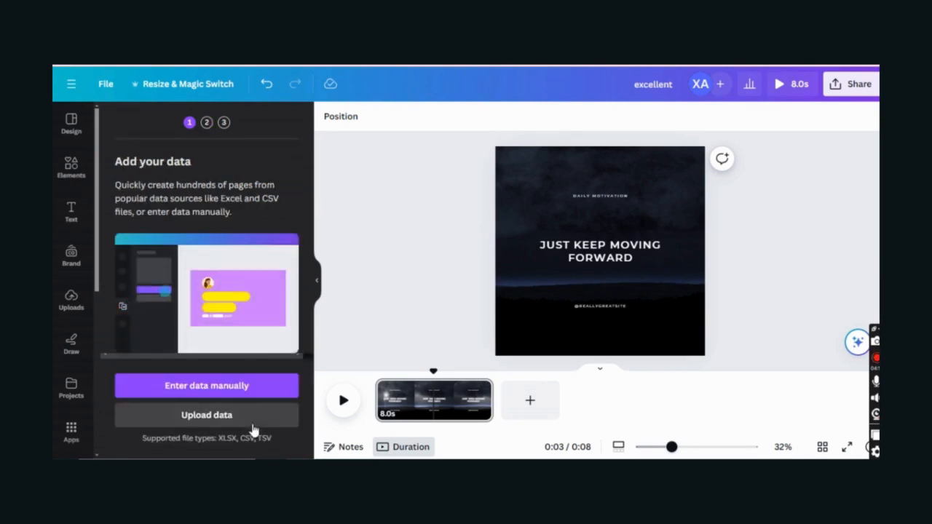
{"action": "left_click", "coordinate": [248, 388]}
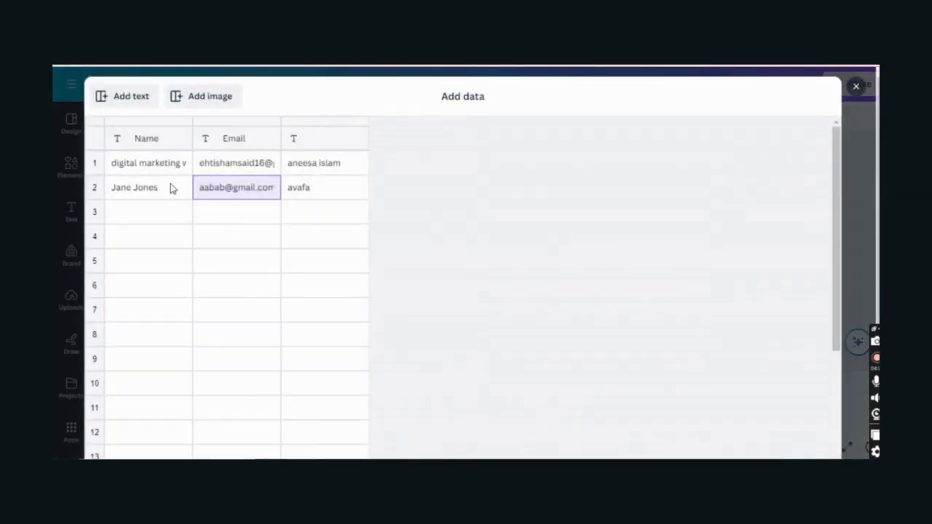
- Retype the row 1 and row 2 Name entries as 'Digital Marketing with XF'
{"action": "left_click", "coordinate": [170, 169]}
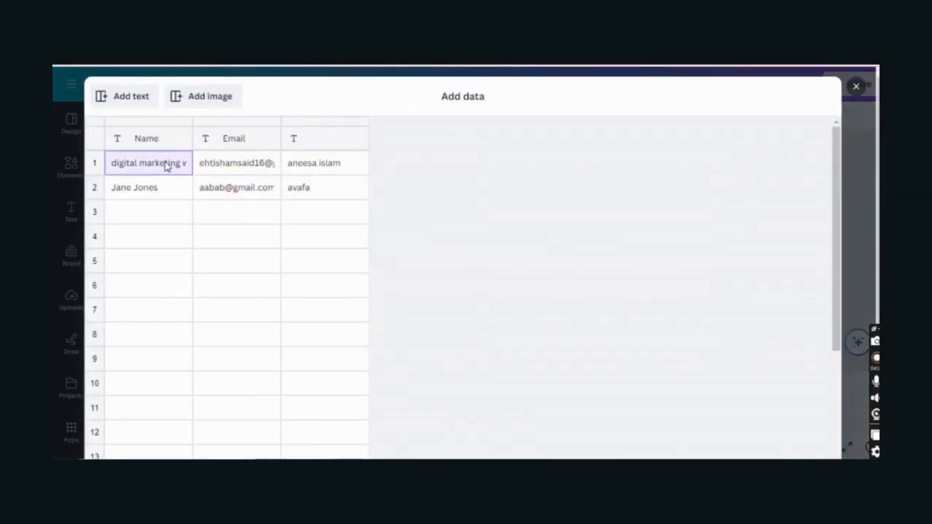
{"action": "type", "text": "D"}
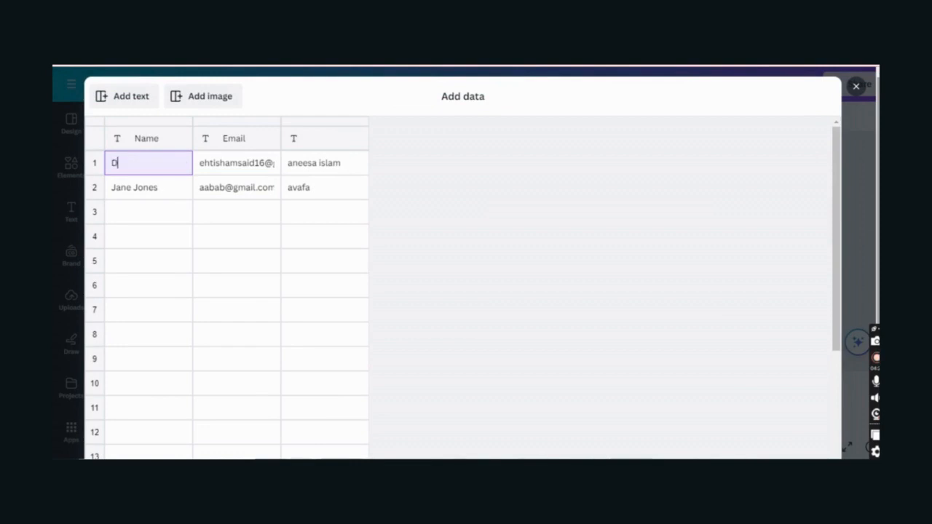
{"action": "type", "text": "igital"}
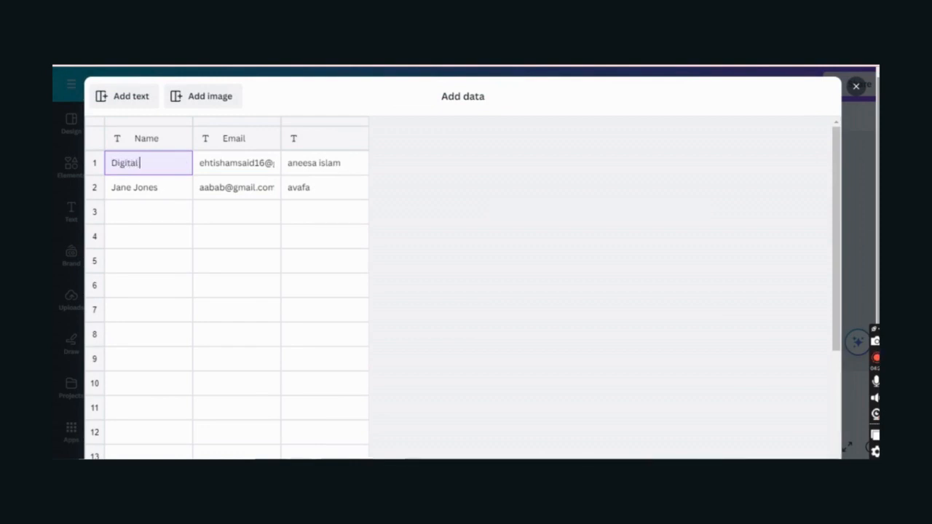
{"action": "type", "text": " Marketin"}
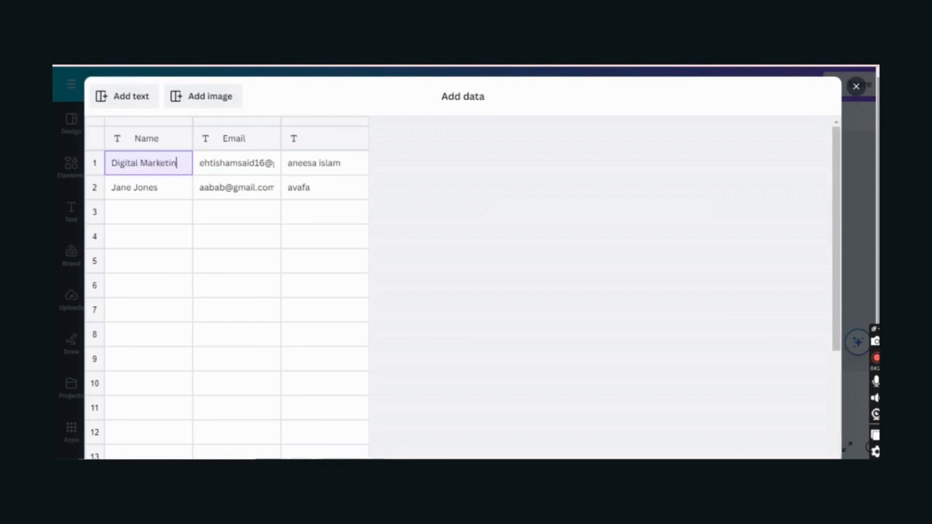
{"action": "type", "text": "g with X"}
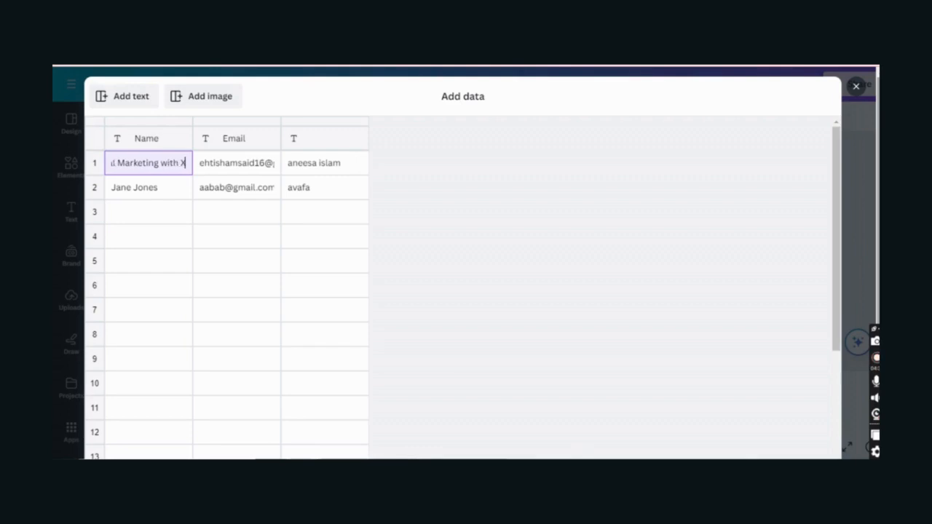
{"action": "type", "text": "F"}
{"action": "left_click", "coordinate": [165, 195]}
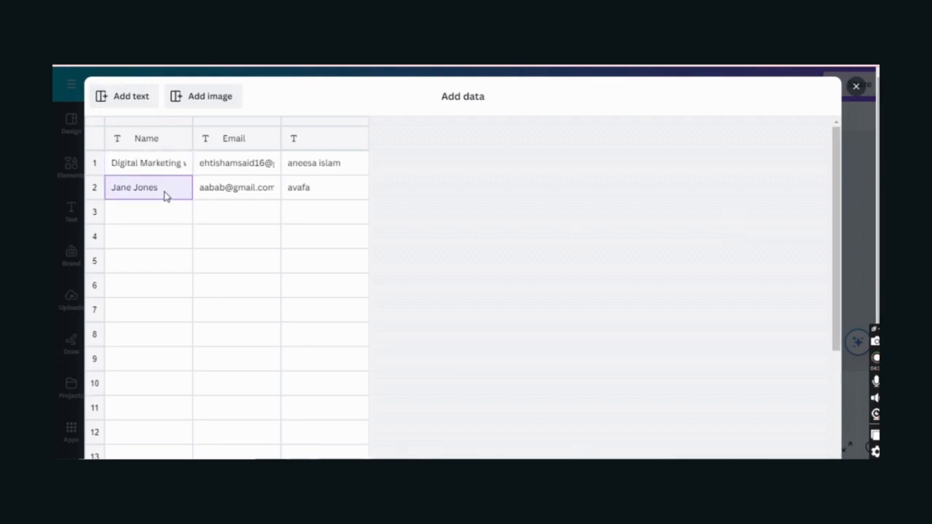
{"action": "left_click", "coordinate": [160, 172]}
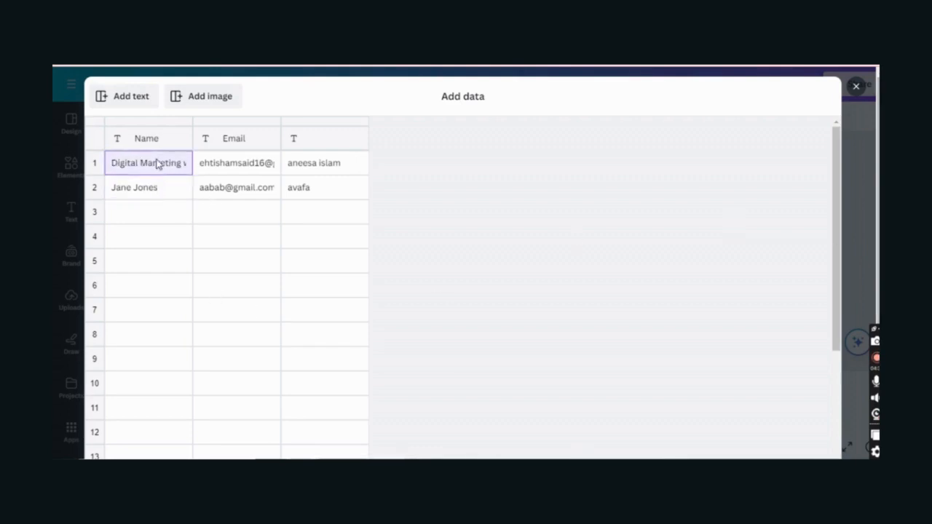
{"action": "left_click", "coordinate": [160, 186]}
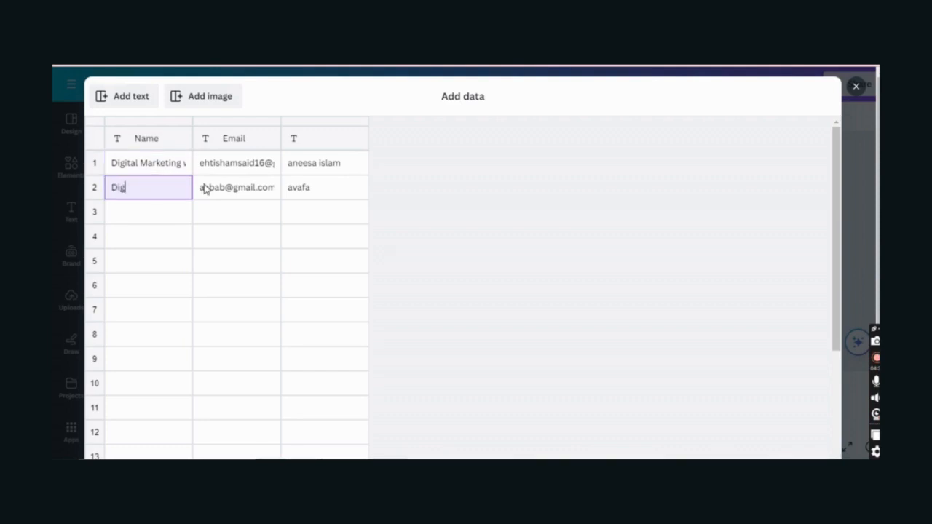
{"action": "type", "text": "Digital Mark"}
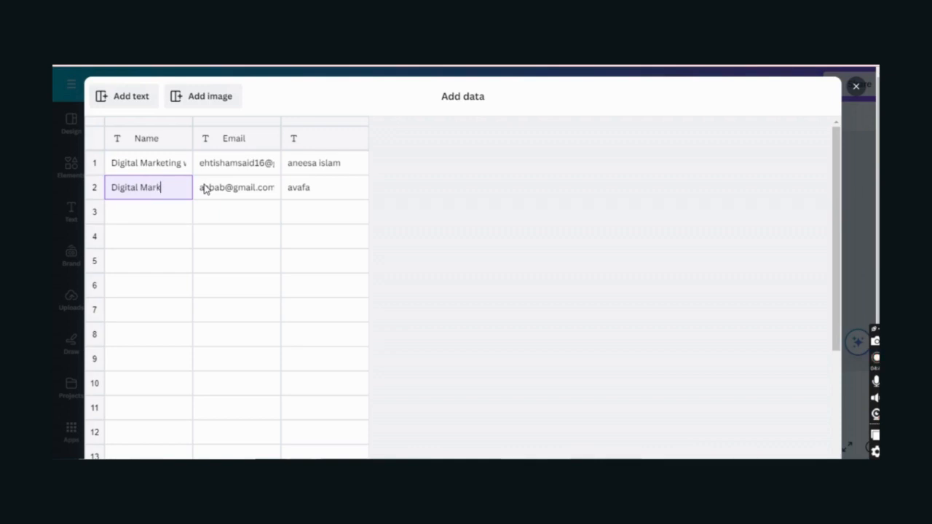
{"action": "type", "text": "eting with"}
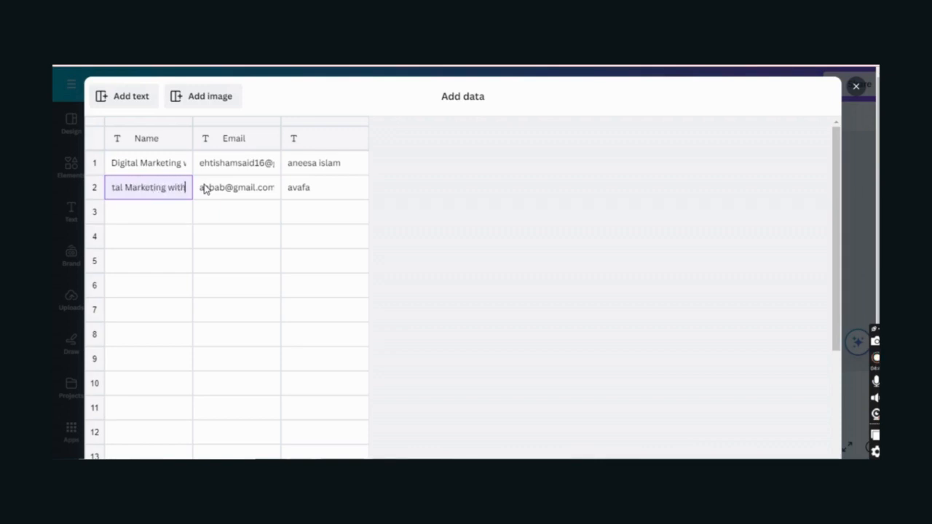
{"action": "type", "text": " XF"}
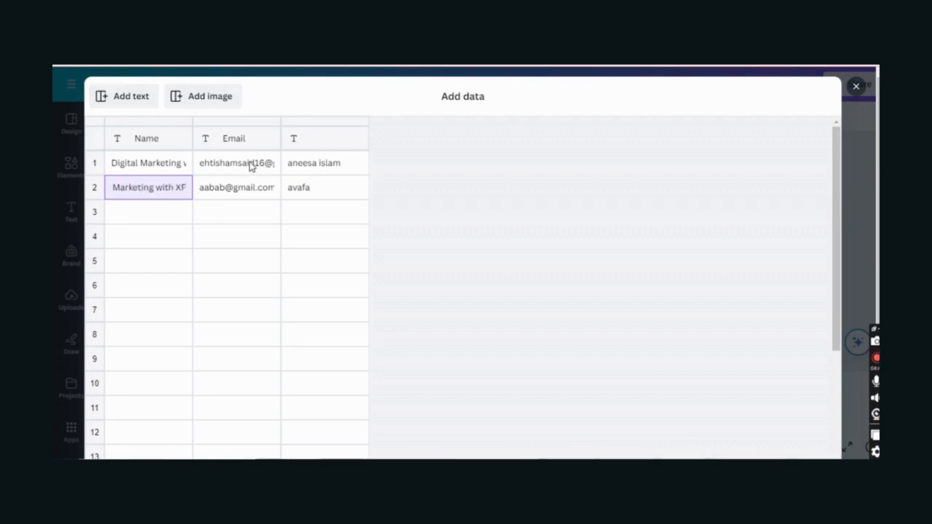
{"action": "left_click", "coordinate": [249, 166]}
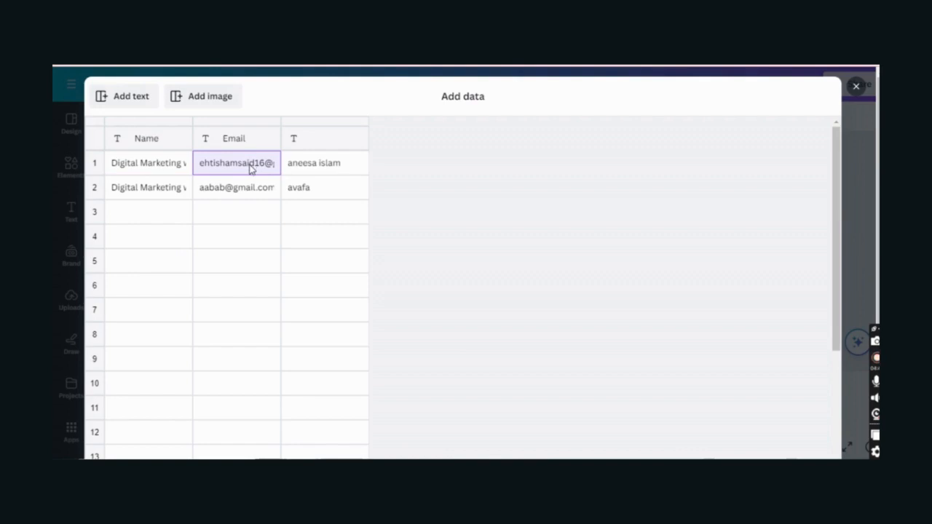
- Fill the Email cells with sentences about promoting your brand, fixing the typos
{"action": "type", "text": "The best way to"}
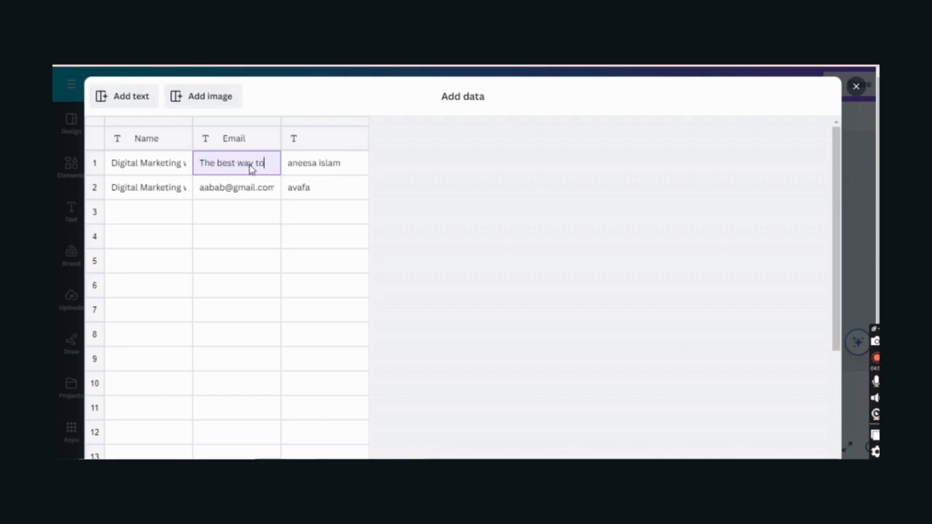
{"action": "type", "text": " promote tu"}
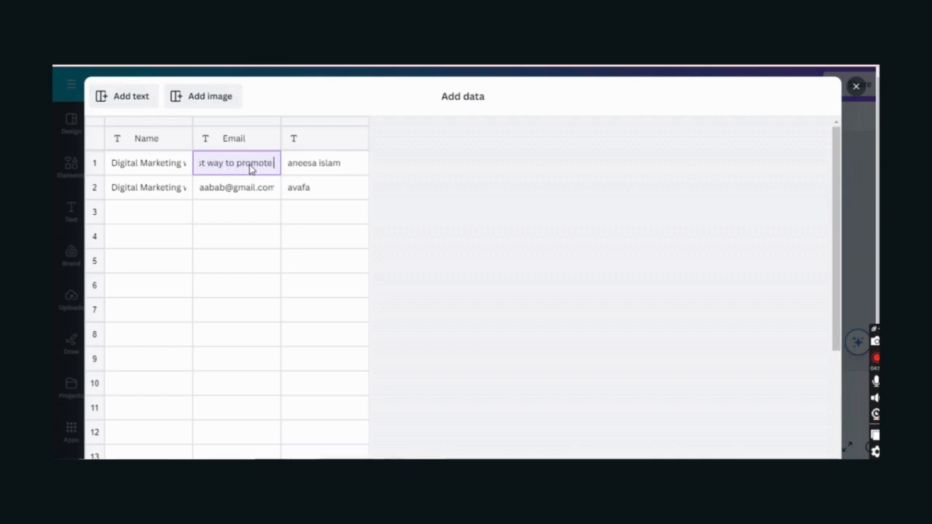
{"action": "key", "text": "BackSpace"}
{"action": "key", "text": "BackSpace"}
{"action": "type", "text": "your"}
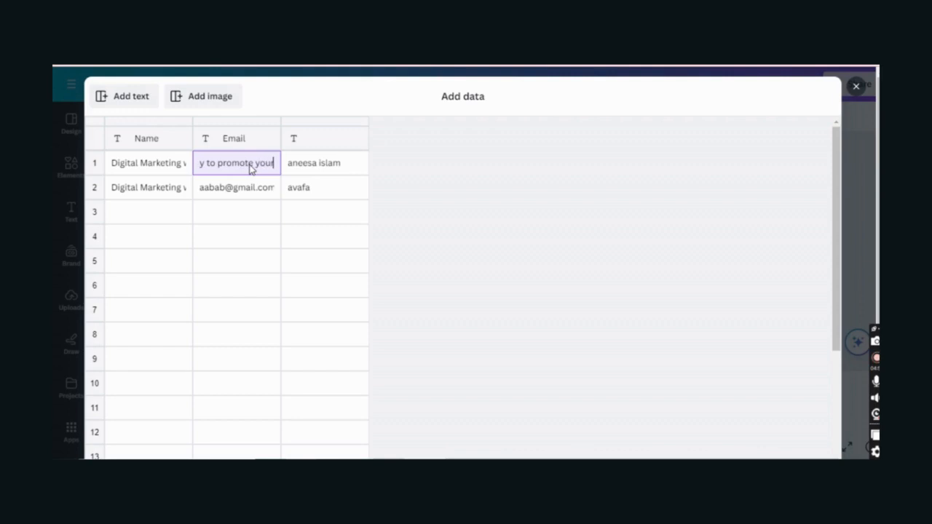
{"action": "type", "text": " brand is add a bran"}
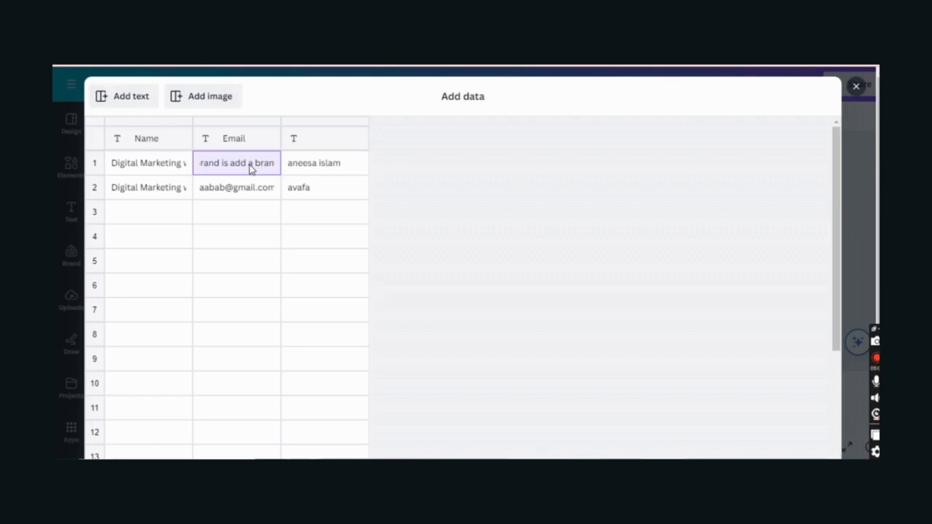
{"action": "type", "text": "d"}
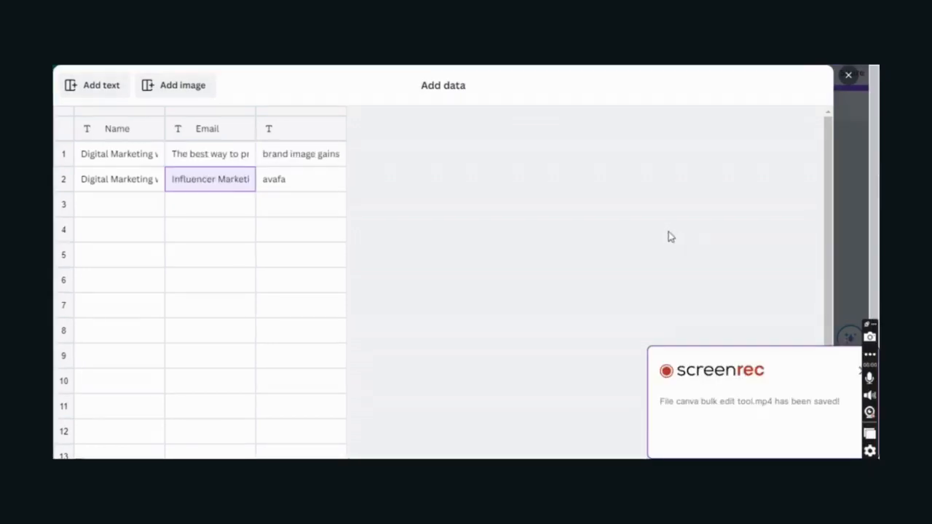
{"action": "key", "text": "BackSpace"}
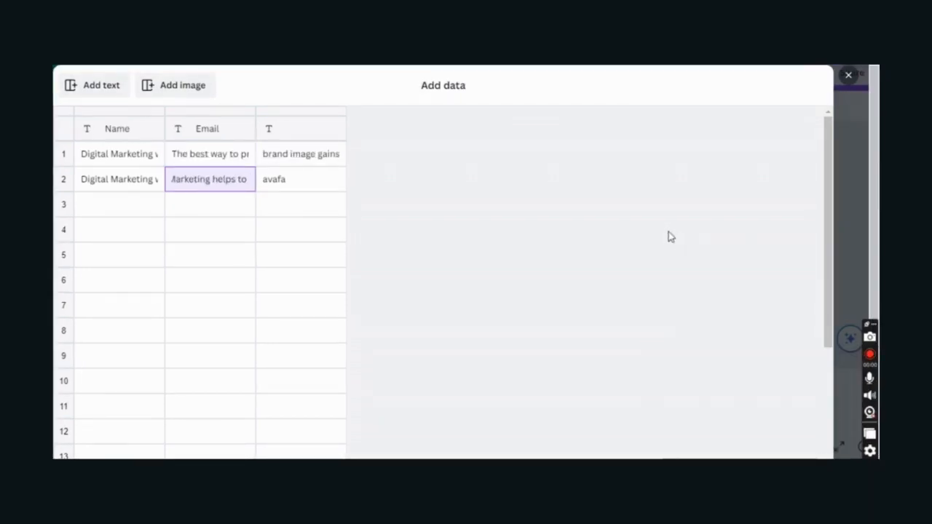
{"action": "type", "text": "promote"}
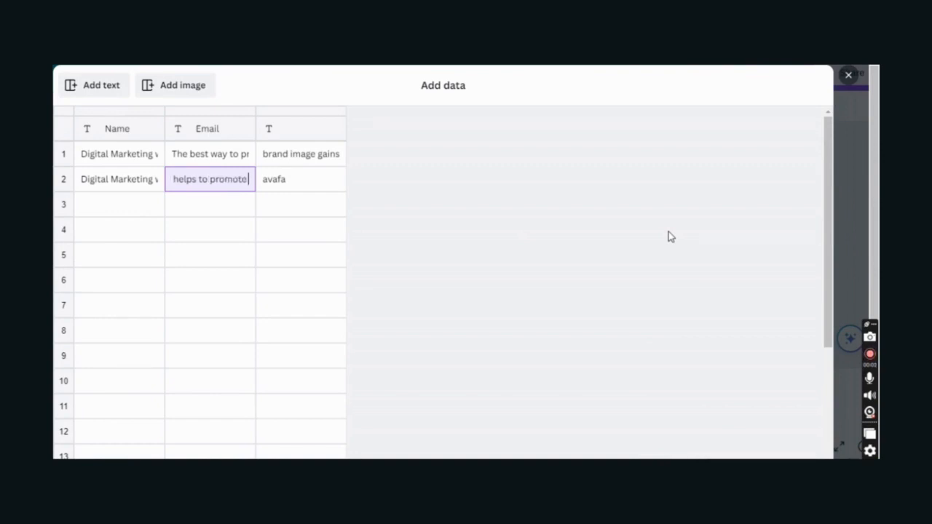
{"action": "type", "text": " brand to local au"}
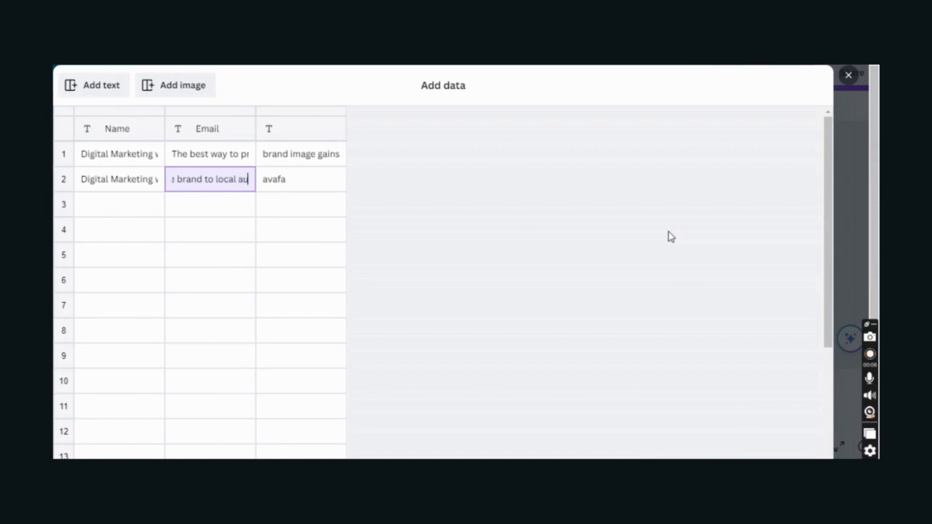
{"action": "type", "text": "dience"}
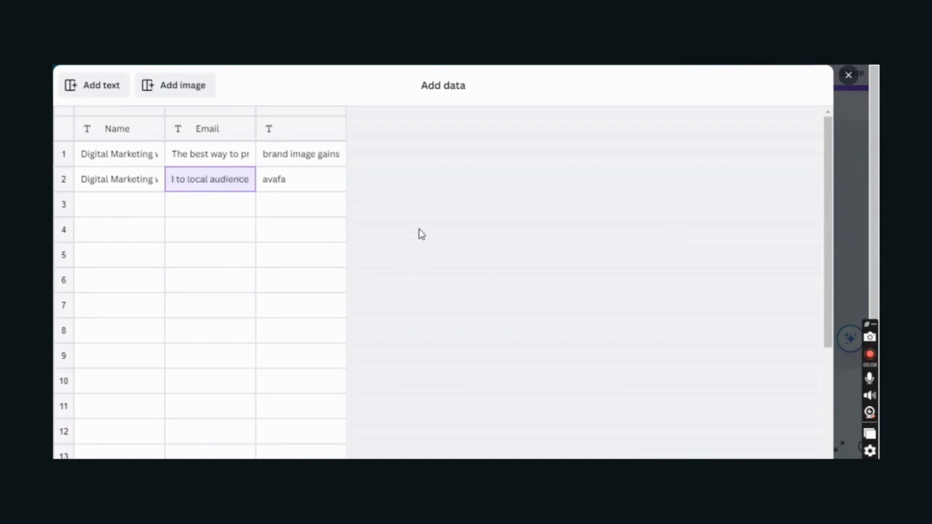
- Enter 'it takes a lot time to research best influencers' in row 2's third-column cell
{"action": "left_click", "coordinate": [287, 182]}
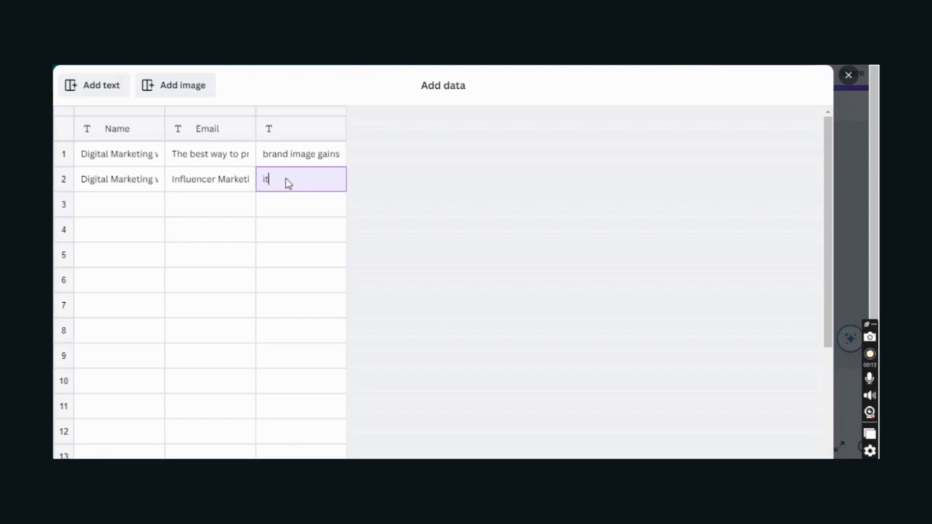
{"action": "type", "text": "it takes a"}
{"action": "type", "text": "lot time to resea"}
{"action": "type", "text": "rch bes"}
{"action": "type", "text": "t influenc"}
{"action": "type", "text": "ers"}
- Finish the data table, then link and unlink the DAILY MOTIVATION text from the Name field
{"action": "scroll", "coordinate": [629, 398], "scroll_direction": "down", "scroll_amount": 5}
{"action": "left_click", "coordinate": [792, 430]}
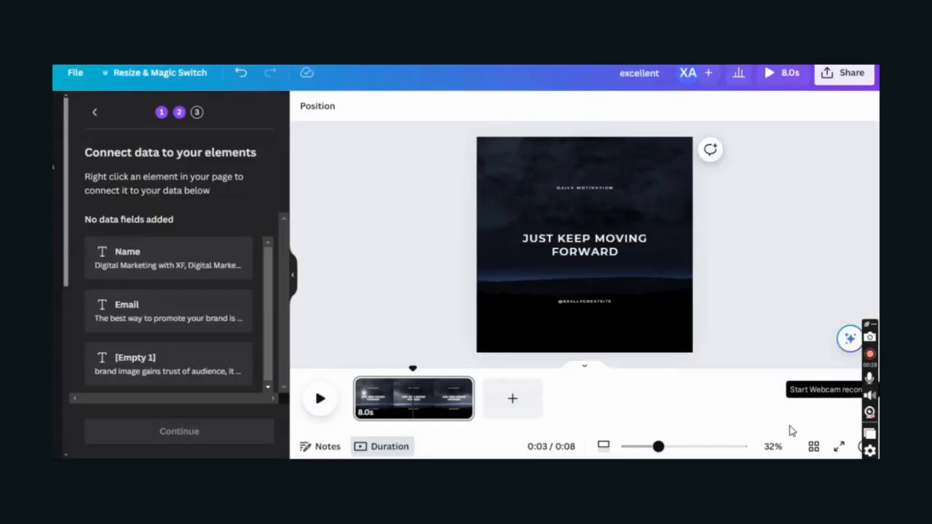
{"action": "left_click", "coordinate": [586, 189]}
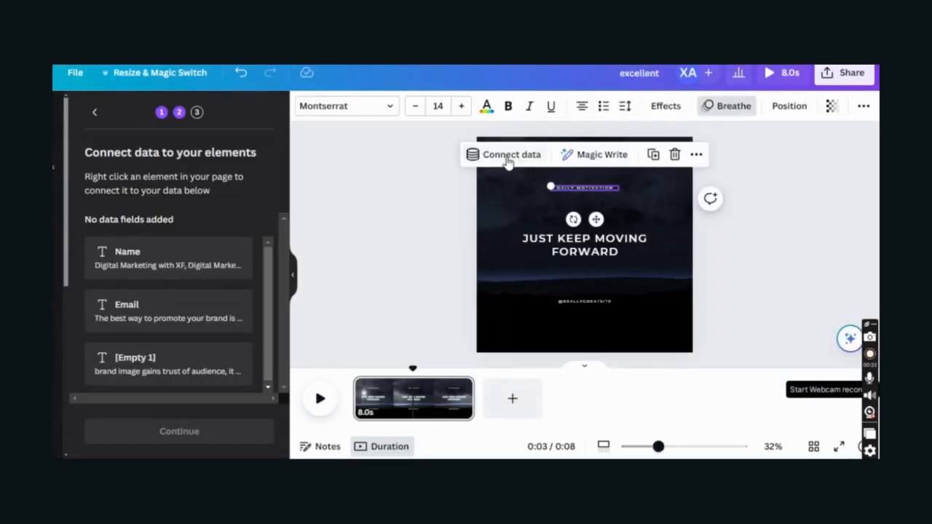
{"action": "left_click", "coordinate": [507, 155]}
{"action": "left_click", "coordinate": [506, 252]}
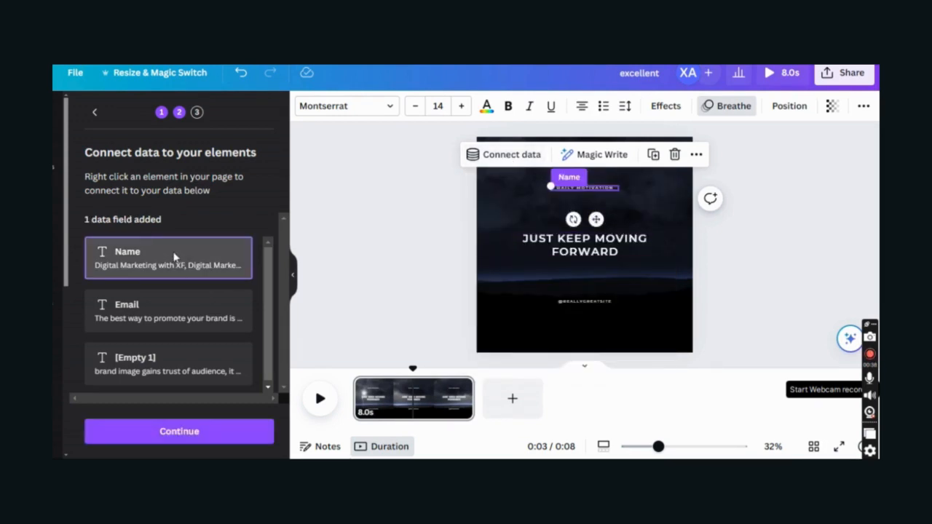
{"action": "left_click", "coordinate": [524, 154]}
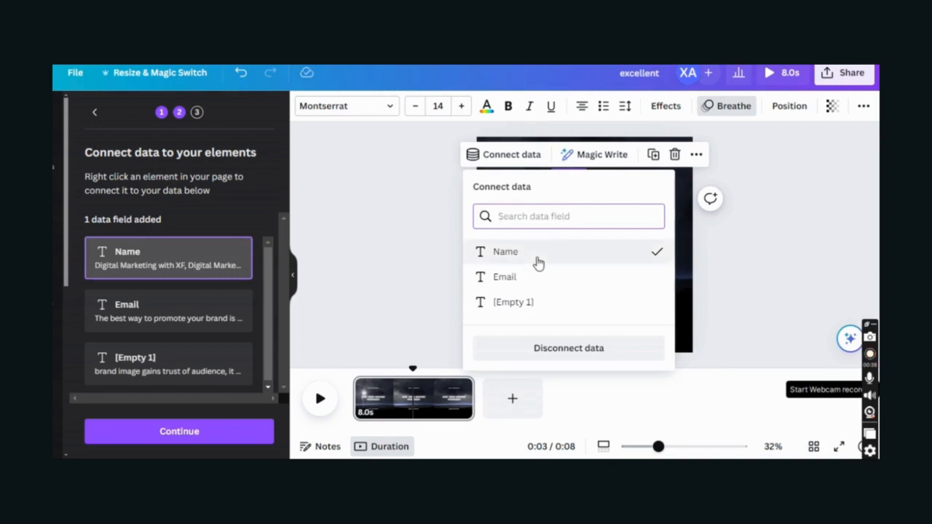
{"action": "left_click", "coordinate": [536, 253]}
- Connect the title to the Email field and the handle text to [Empty 1]
{"action": "left_click", "coordinate": [569, 243]}
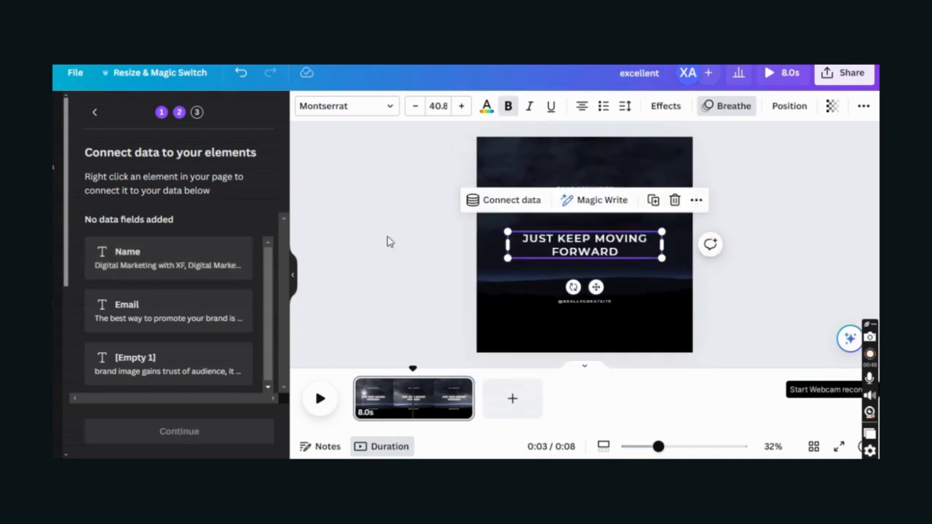
{"action": "left_click", "coordinate": [504, 206]}
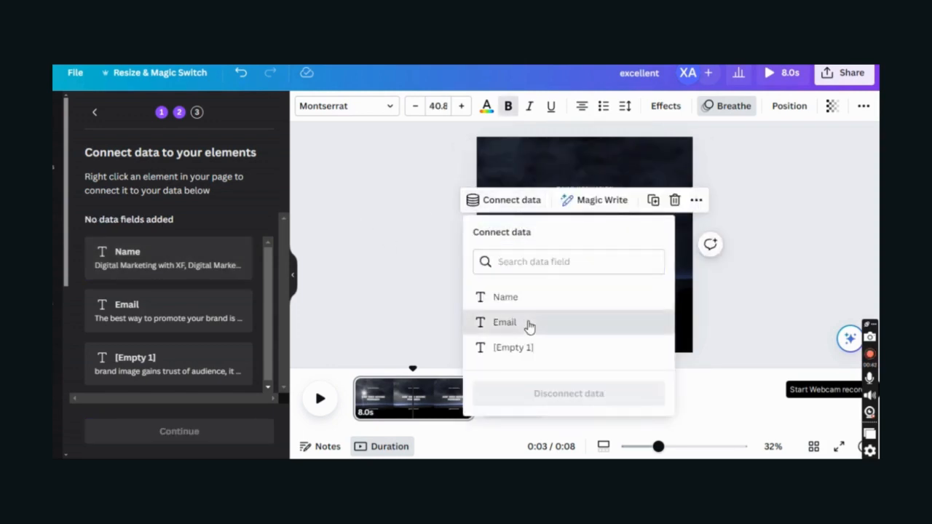
{"action": "left_click", "coordinate": [530, 327]}
{"action": "left_click", "coordinate": [590, 302]}
{"action": "left_click", "coordinate": [531, 268]}
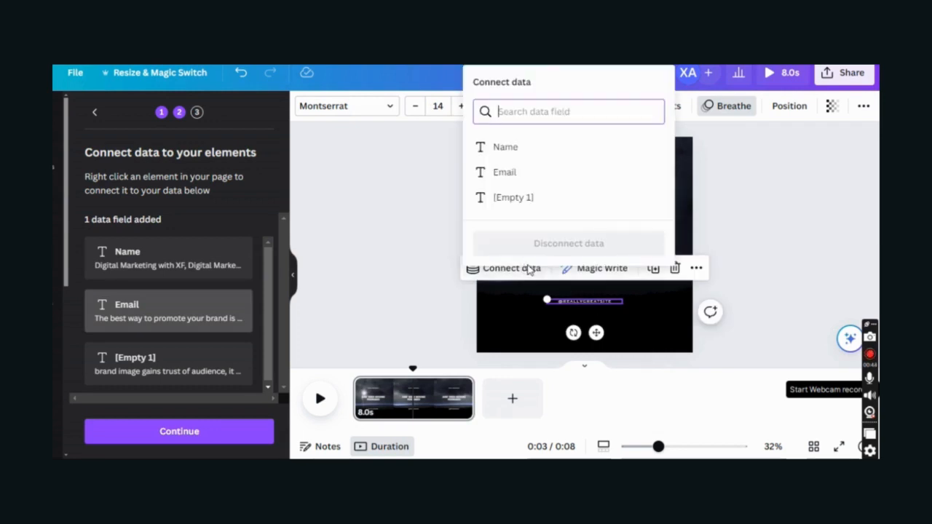
{"action": "left_click", "coordinate": [543, 206]}
{"action": "left_click", "coordinate": [816, 220]}
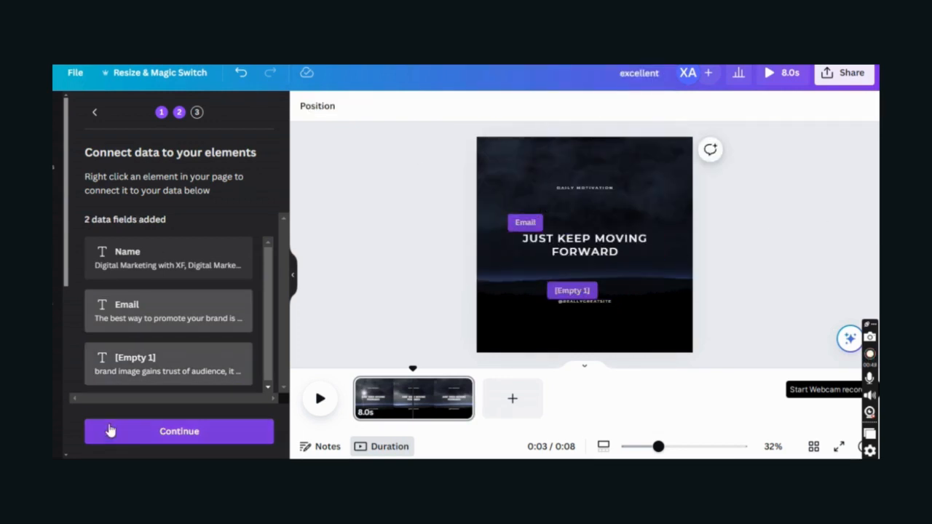
{"action": "left_click", "coordinate": [129, 434]}
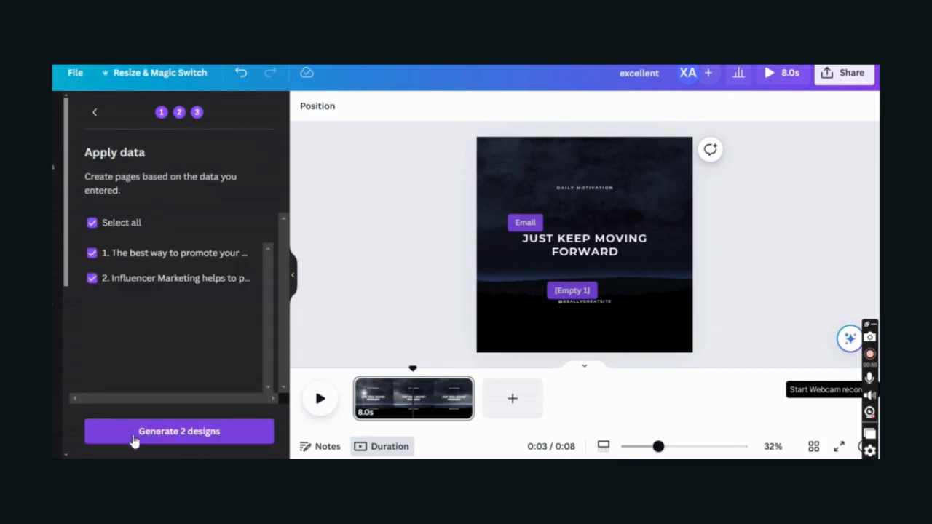
- Generate the two data-filled designs, play the video back, and check the background video's crop
{"action": "left_click", "coordinate": [133, 435]}
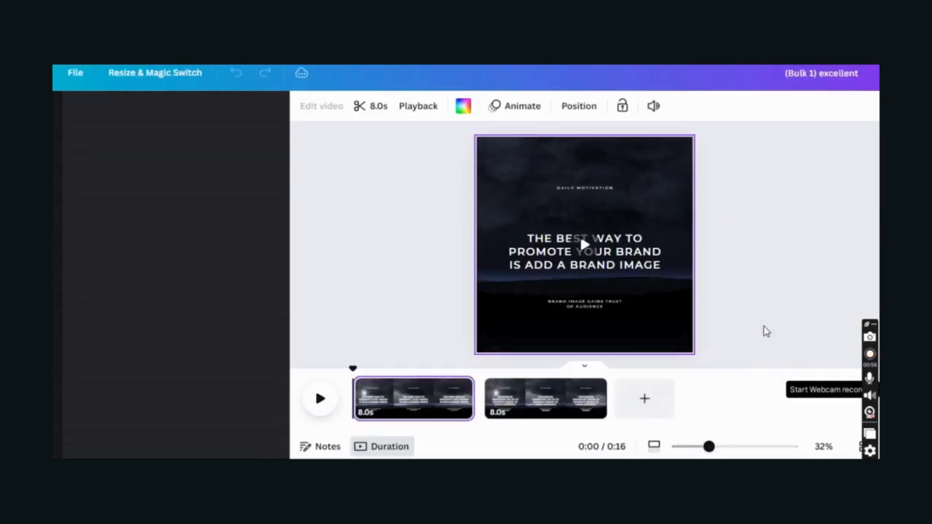
{"action": "left_click", "coordinate": [318, 398]}
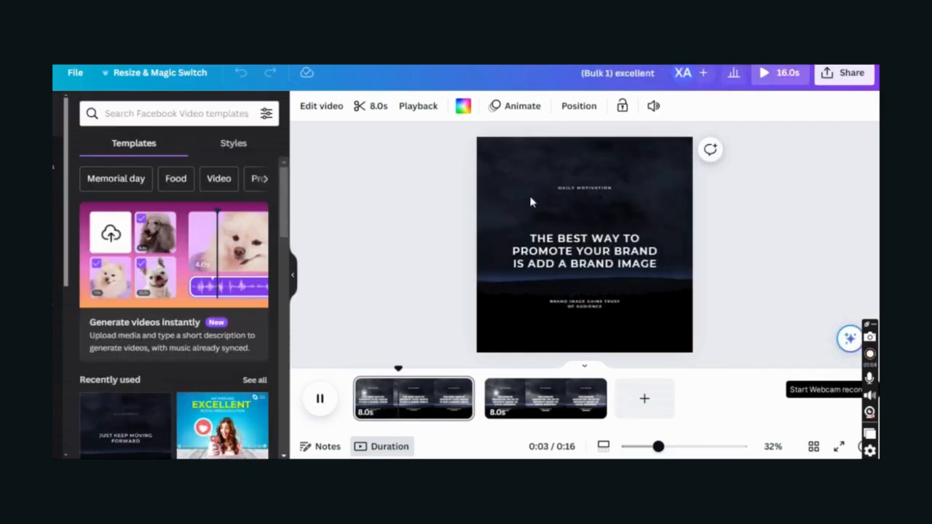
{"action": "left_click", "coordinate": [584, 187]}
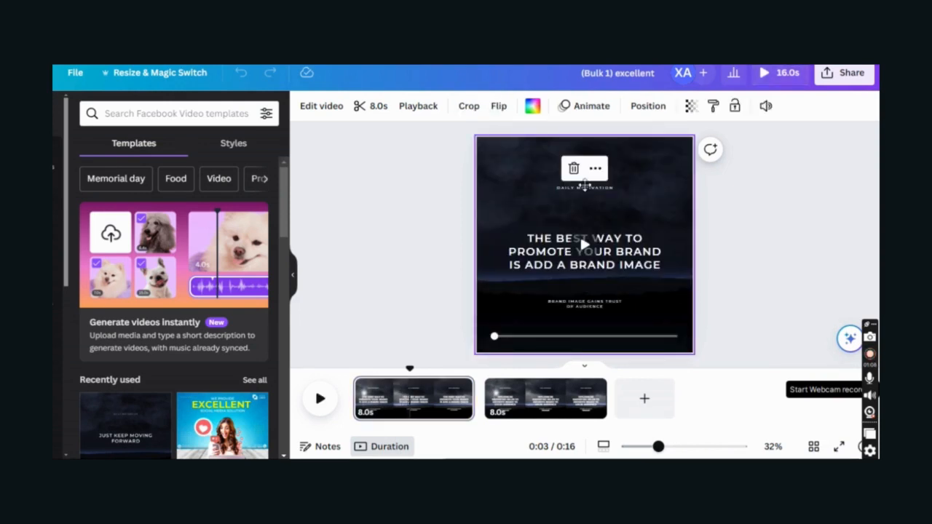
{"action": "double_click", "coordinate": [584, 185]}
{"action": "left_click", "coordinate": [821, 183]}
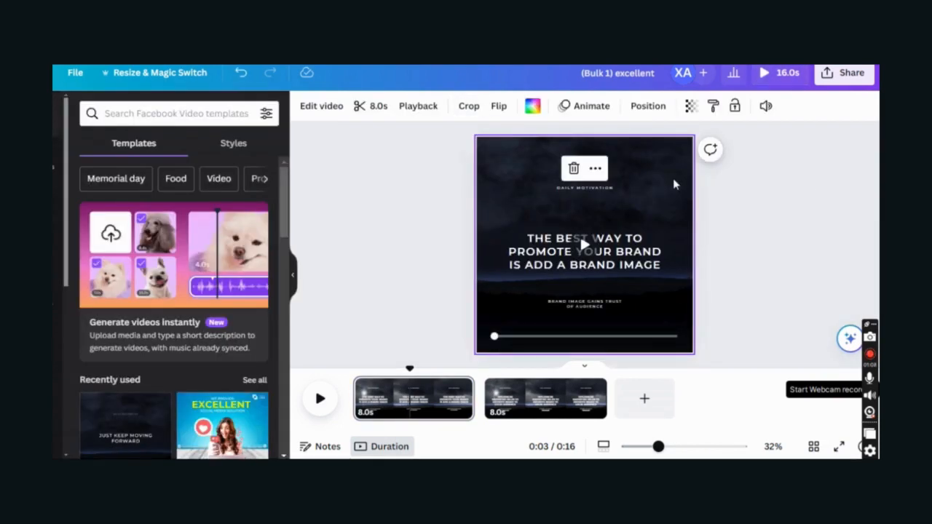
{"action": "double_click", "coordinate": [674, 184]}
{"action": "left_click", "coordinate": [229, 436]}
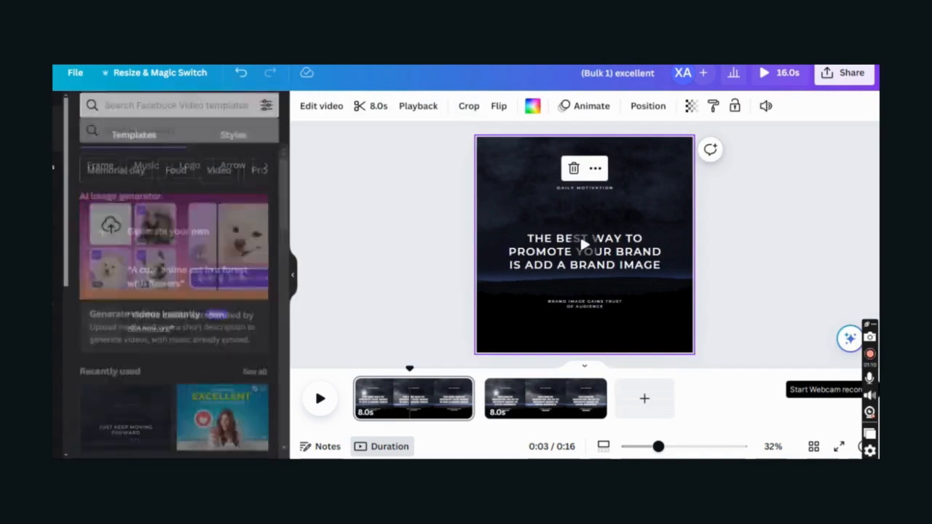
- Search Elements for 'digital marketing', browse the Photos results, and add a floating-icons tech photo
{"action": "left_click", "coordinate": [102, 115]}
{"action": "type", "text": "di"}
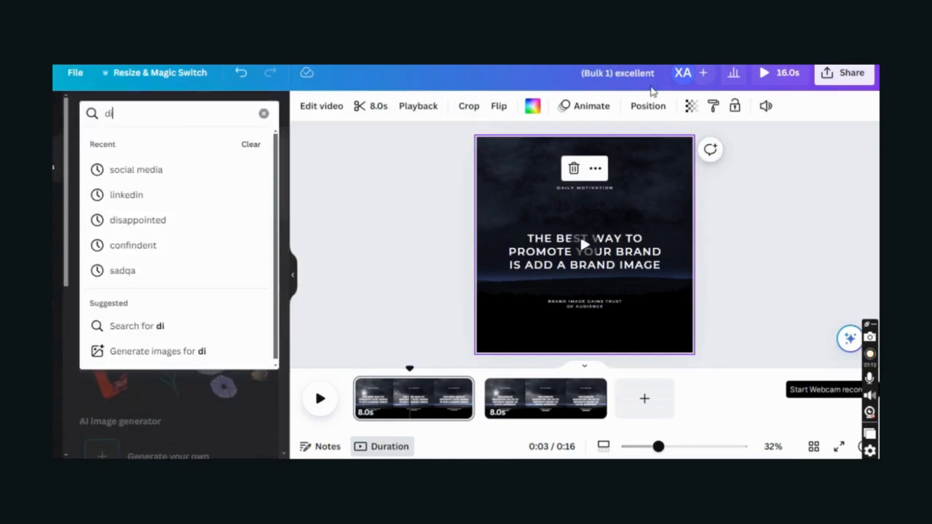
{"action": "type", "text": "gital mar"}
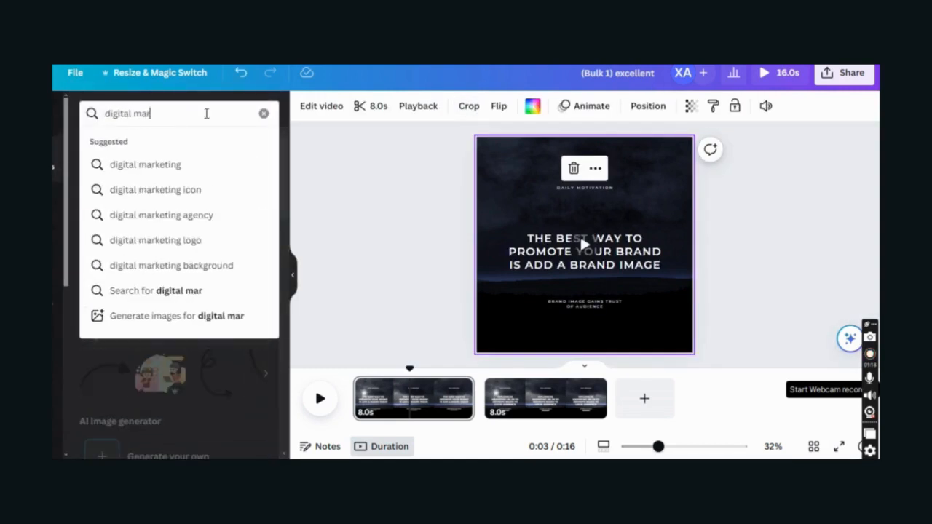
{"action": "left_click", "coordinate": [170, 166]}
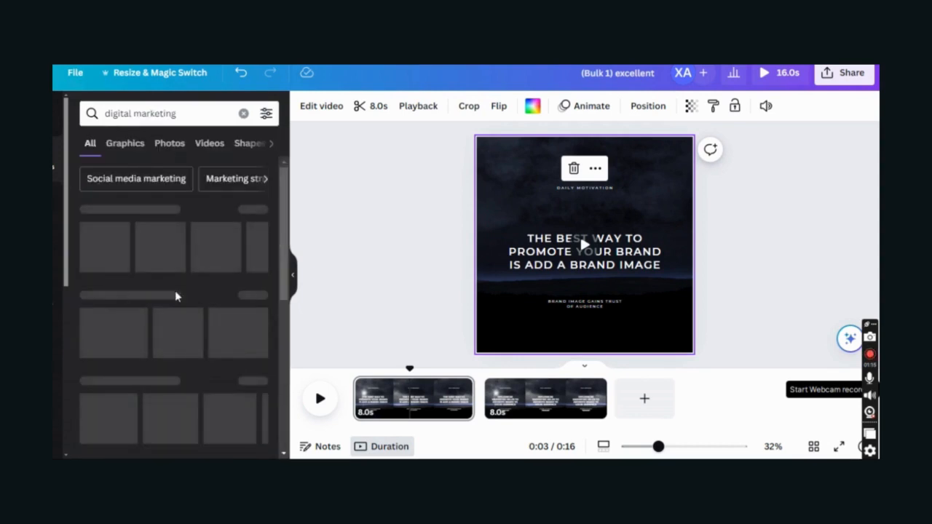
{"action": "left_click", "coordinate": [129, 145]}
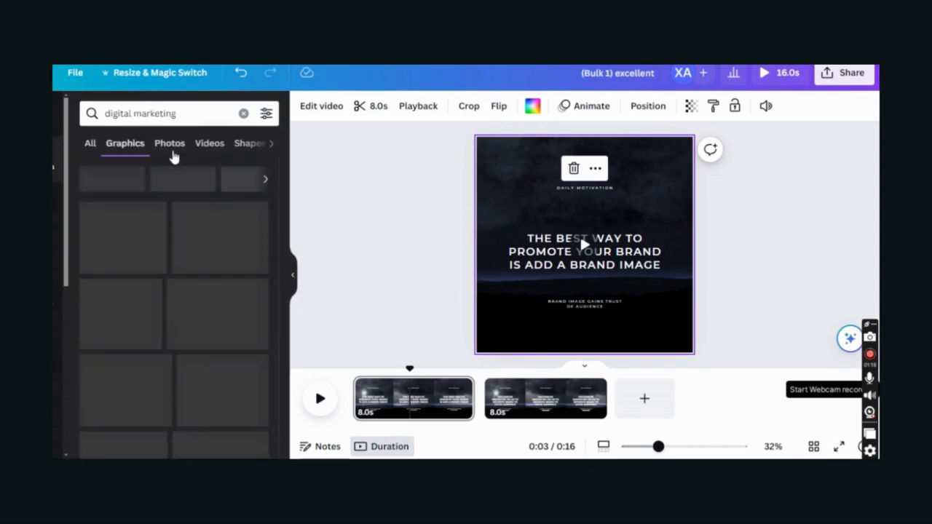
{"action": "left_click", "coordinate": [173, 154]}
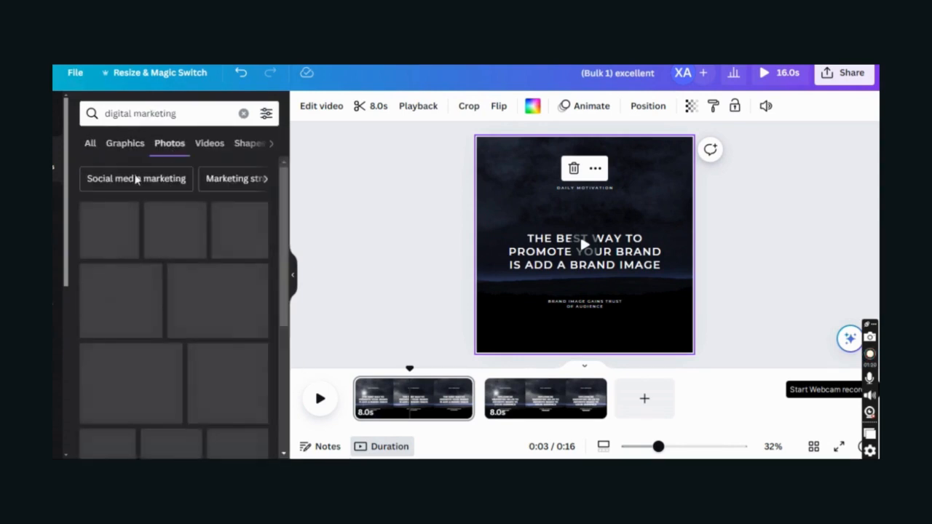
{"action": "scroll", "coordinate": [218, 313], "scroll_direction": "down", "scroll_amount": 1}
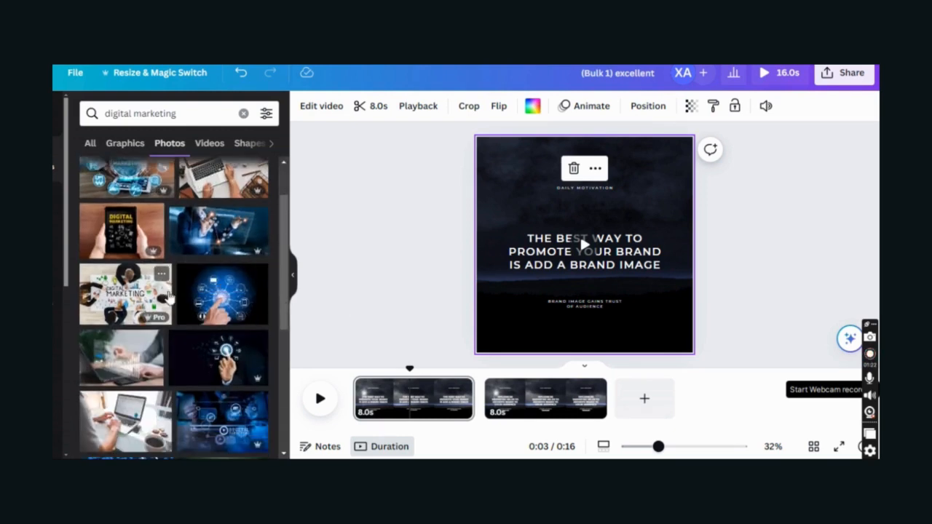
{"action": "scroll", "coordinate": [204, 291], "scroll_direction": "down", "scroll_amount": 1}
{"action": "scroll", "coordinate": [204, 291], "scroll_direction": "down", "scroll_amount": 1}
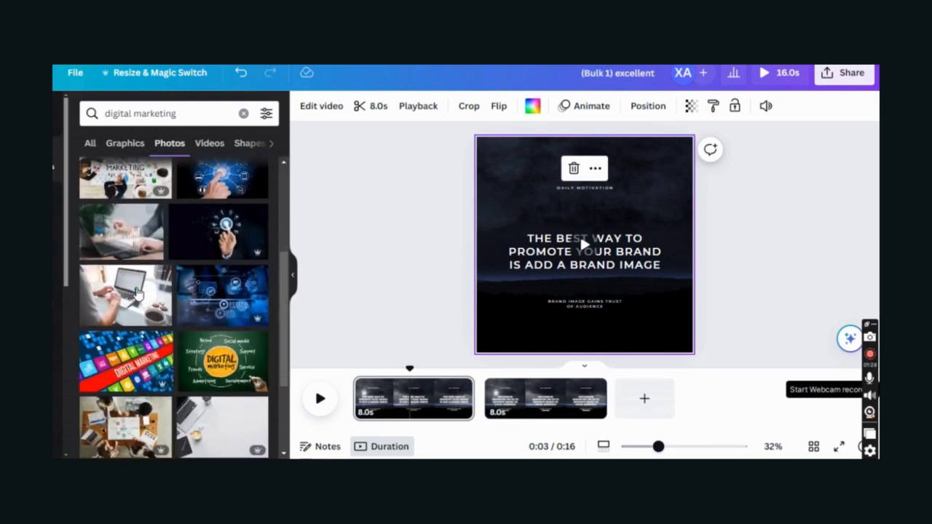
{"action": "scroll", "coordinate": [159, 312], "scroll_direction": "down", "scroll_amount": 2}
{"action": "scroll", "coordinate": [159, 311], "scroll_direction": "down", "scroll_amount": 3}
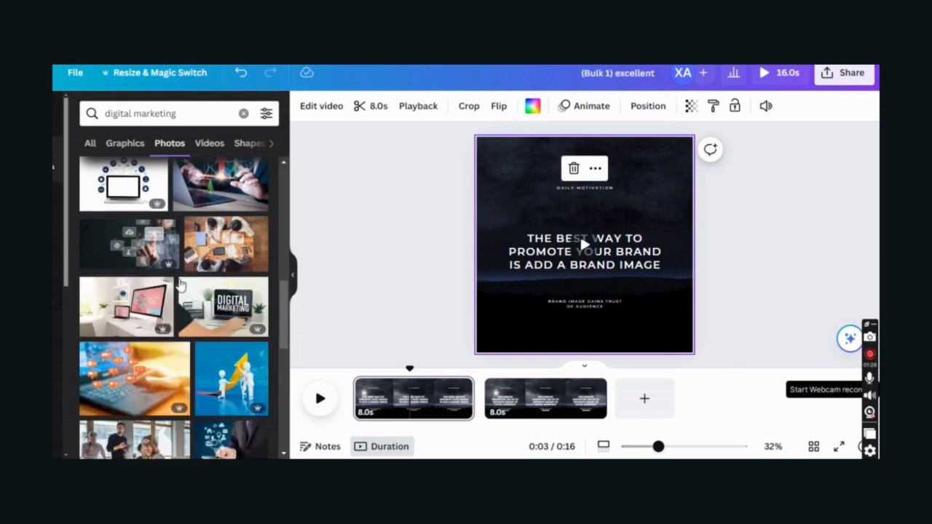
{"action": "left_click", "coordinate": [128, 260]}
- Try the added tech photo, then a growth-arrow figures photo, as the page background
{"action": "right_click", "coordinate": [524, 220]}
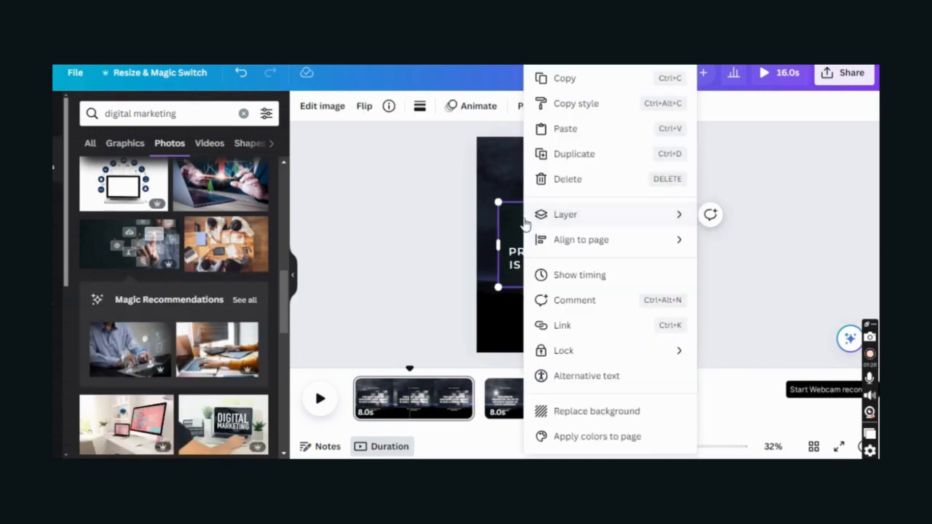
{"action": "left_click", "coordinate": [633, 411]}
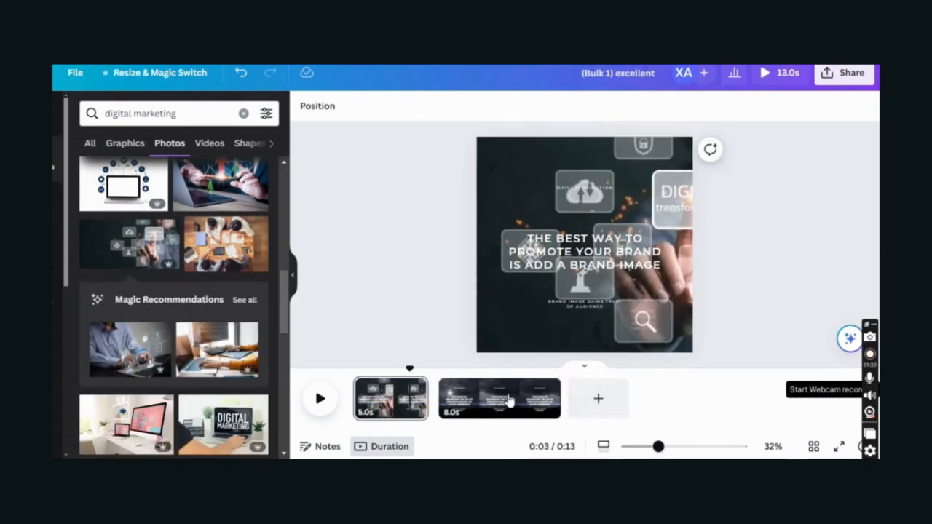
{"action": "scroll", "coordinate": [215, 258], "scroll_direction": "down", "scroll_amount": 4}
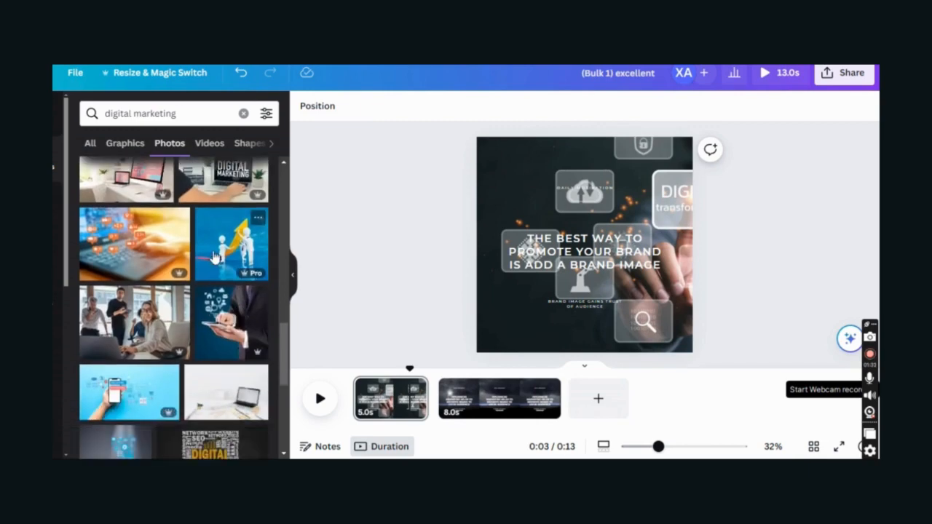
{"action": "left_click", "coordinate": [214, 258]}
{"action": "right_click", "coordinate": [521, 240]}
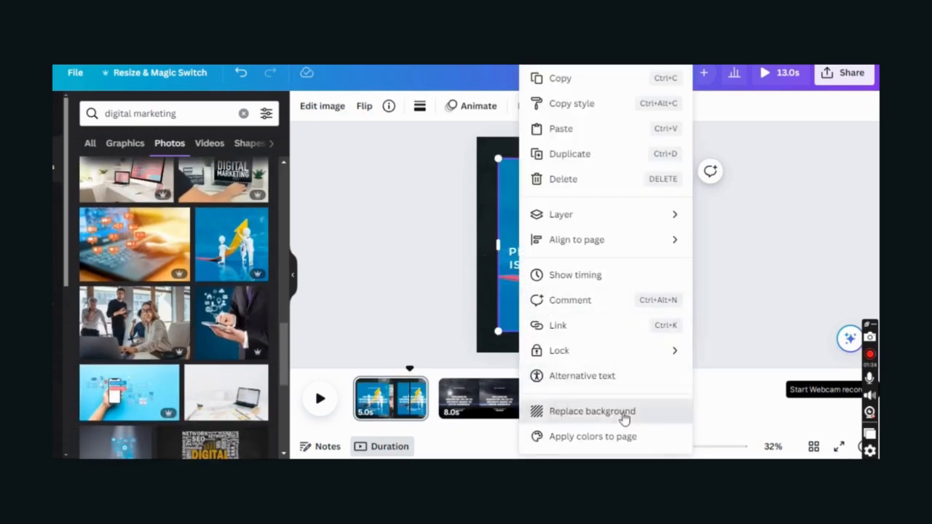
{"action": "left_click", "coordinate": [623, 412]}
- Try a hand-holding-phone photo, then make the hand with floating icons photo the background
{"action": "scroll", "coordinate": [181, 291], "scroll_direction": "down", "scroll_amount": 3}
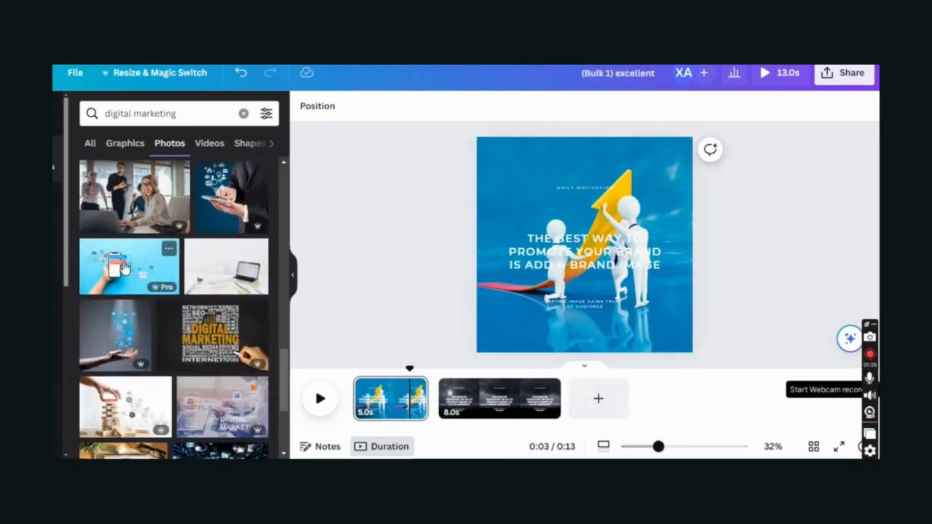
{"action": "left_click", "coordinate": [177, 290]}
{"action": "right_click", "coordinate": [521, 241]}
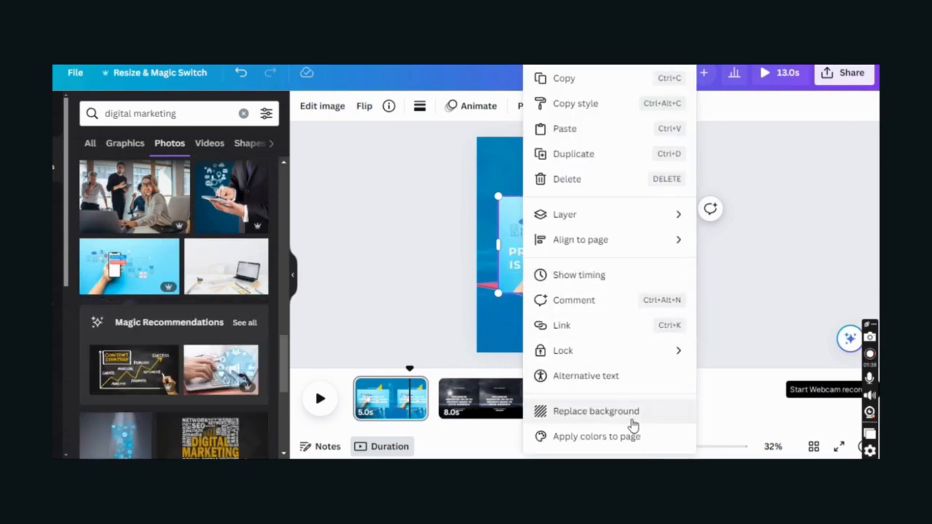
{"action": "left_click", "coordinate": [632, 420]}
{"action": "scroll", "coordinate": [182, 305], "scroll_direction": "down", "scroll_amount": 3}
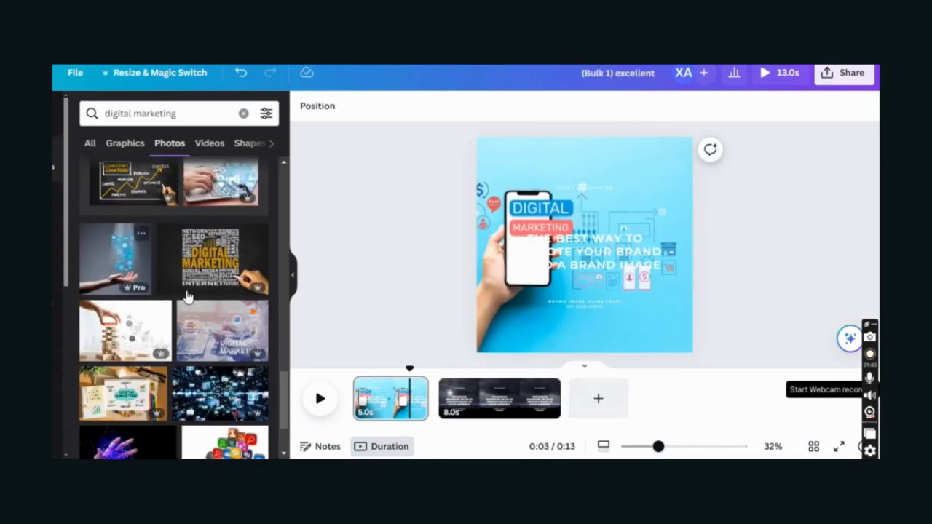
{"action": "left_click", "coordinate": [120, 262]}
{"action": "right_click", "coordinate": [531, 325]}
{"action": "left_click", "coordinate": [615, 412]}
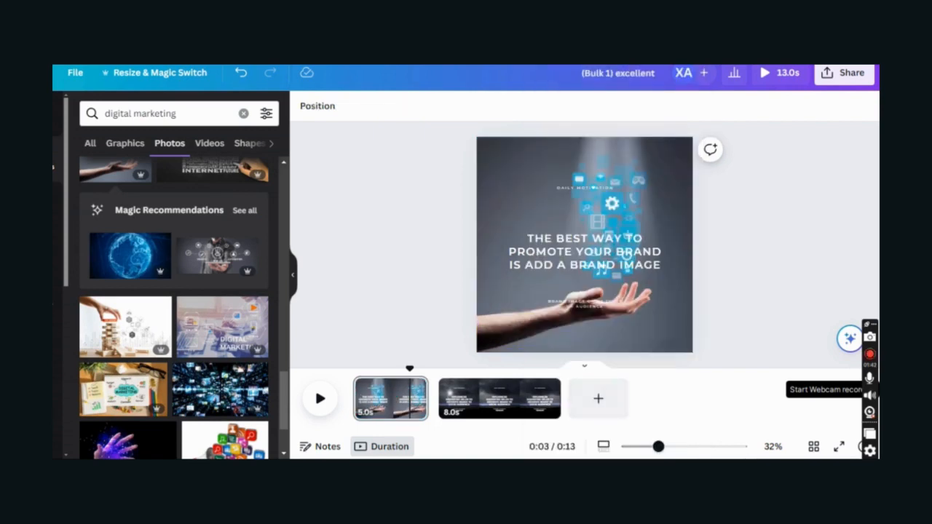
{"action": "left_click", "coordinate": [550, 251]}
{"action": "left_click", "coordinate": [549, 250]}
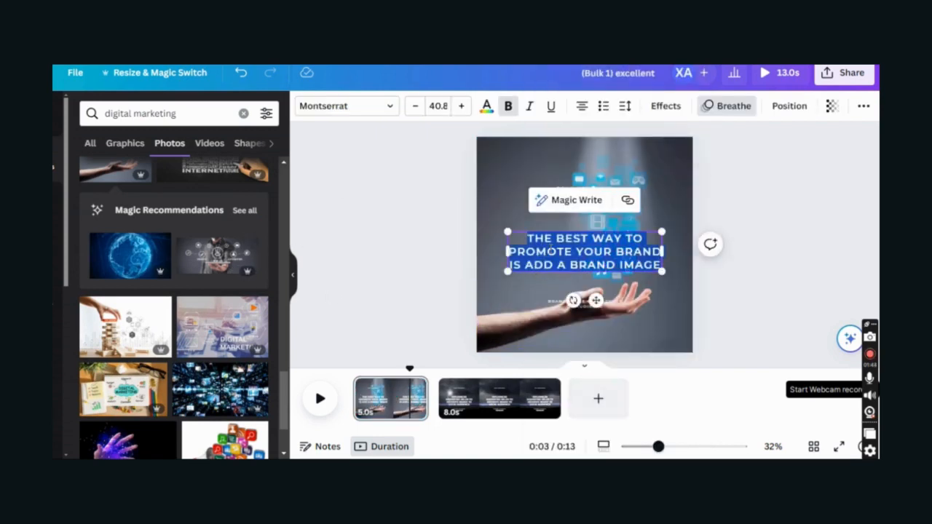
- Try Lift, Shadow (offset 100) and Outline (thickness 200) effects on the headline
{"action": "left_click", "coordinate": [675, 112]}
{"action": "left_click", "coordinate": [225, 202]}
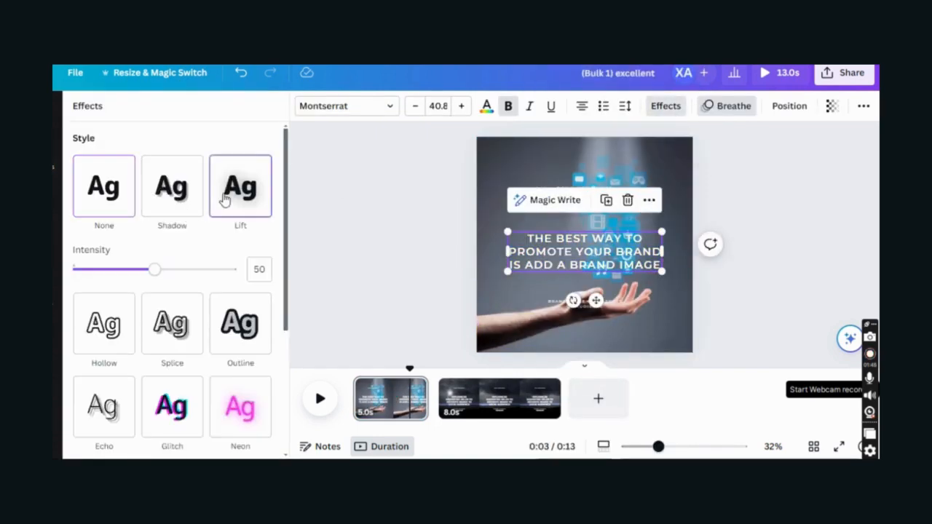
{"action": "left_click", "coordinate": [175, 204]}
{"action": "left_click_drag", "start_coordinate": [164, 273], "coordinate": [383, 305]}
{"action": "left_click_drag", "start_coordinate": [128, 312], "coordinate": [75, 341]}
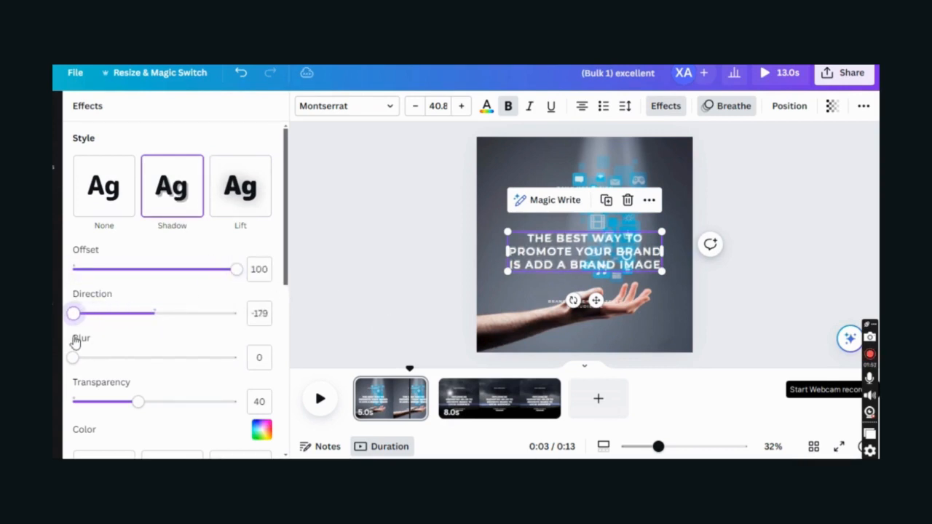
{"action": "scroll", "coordinate": [146, 328], "scroll_direction": "down", "scroll_amount": 4}
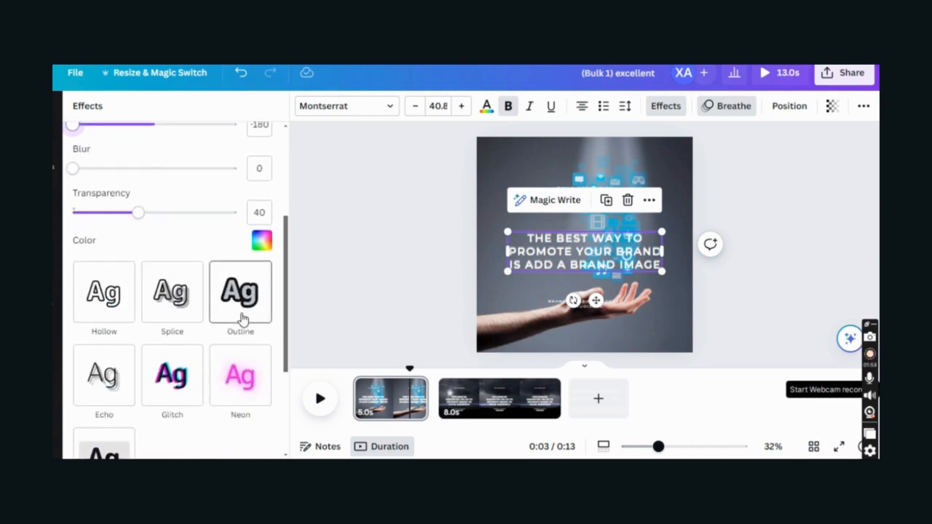
{"action": "left_click", "coordinate": [240, 314]}
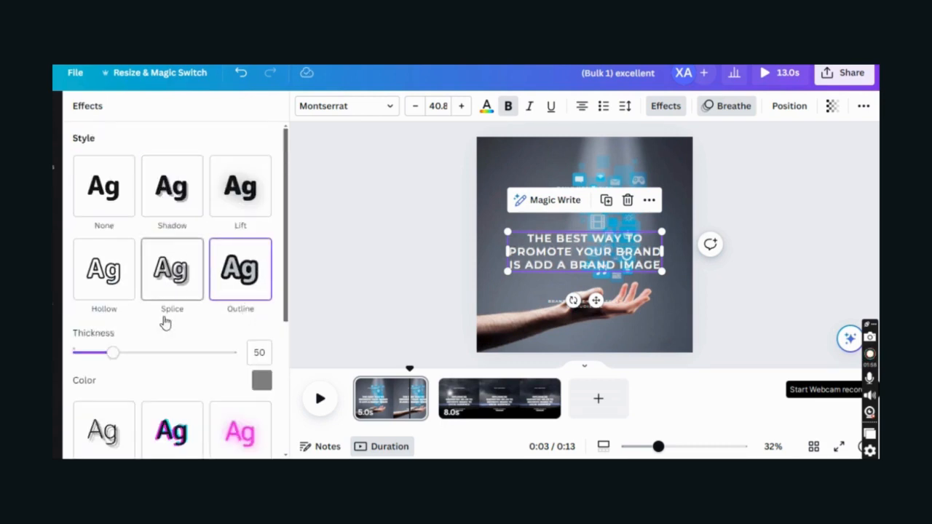
{"action": "left_click_drag", "start_coordinate": [113, 353], "coordinate": [339, 355]}
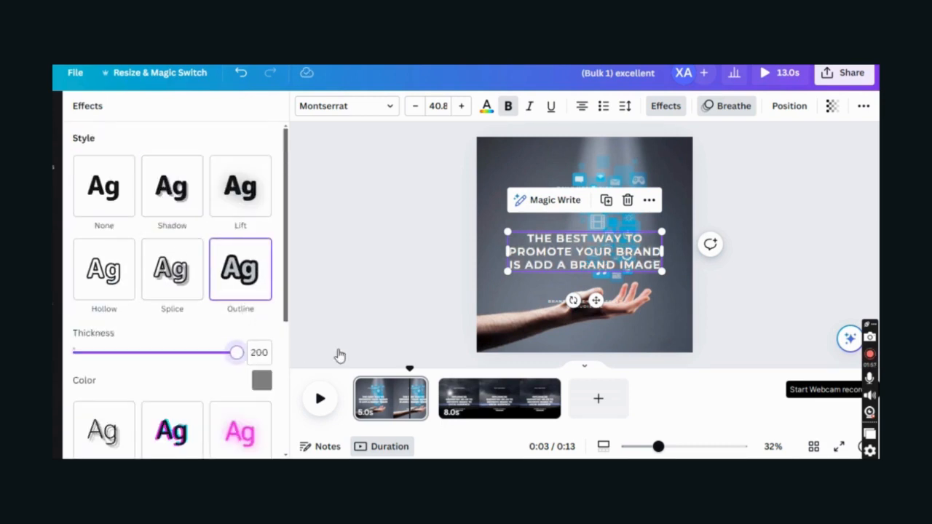
- Try Splice at maximum thickness, then apply the Background effect to the headline
{"action": "left_click", "coordinate": [175, 295]}
{"action": "left_click_drag", "start_coordinate": [191, 355], "coordinate": [240, 354]}
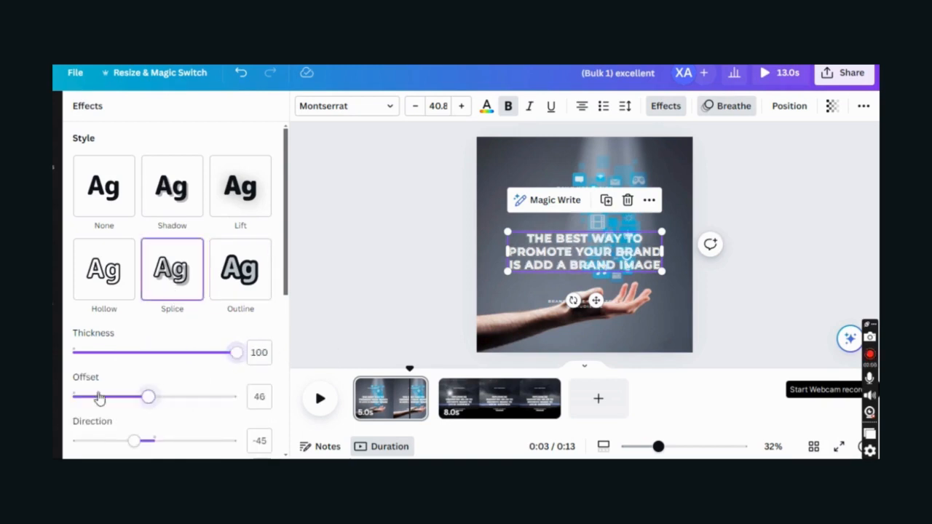
{"action": "left_click_drag", "start_coordinate": [99, 398], "coordinate": [73, 397]}
{"action": "scroll", "coordinate": [167, 328], "scroll_direction": "down", "scroll_amount": 2}
{"action": "left_click_drag", "start_coordinate": [136, 376], "coordinate": [270, 374]}
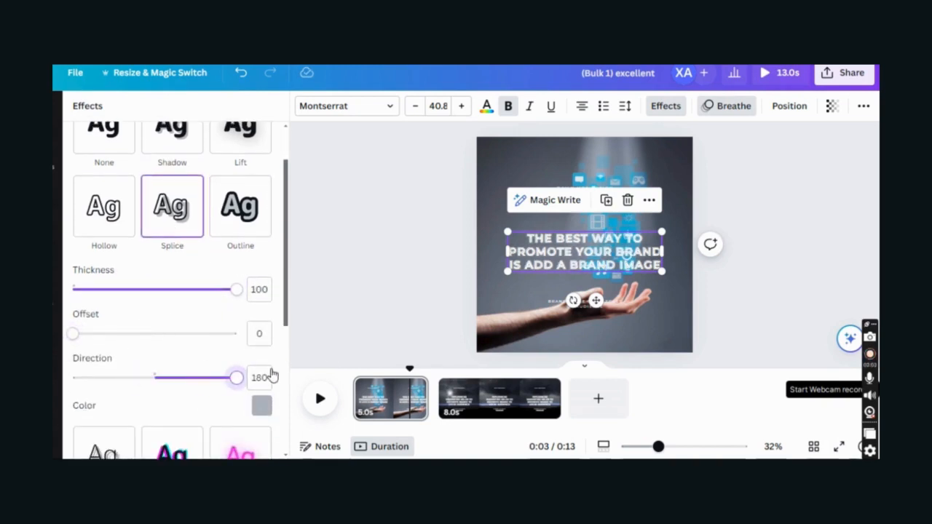
{"action": "scroll", "coordinate": [141, 347], "scroll_direction": "down", "scroll_amount": 3}
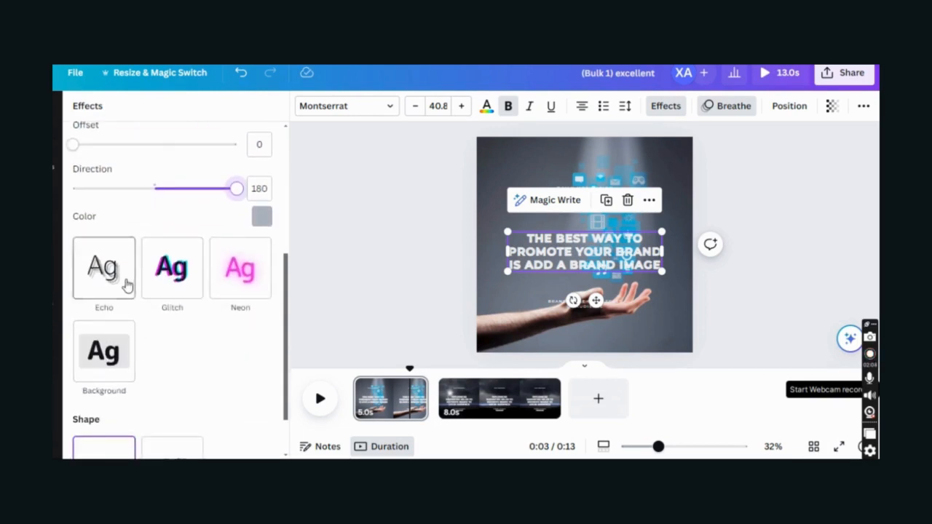
{"action": "left_click", "coordinate": [126, 345]}
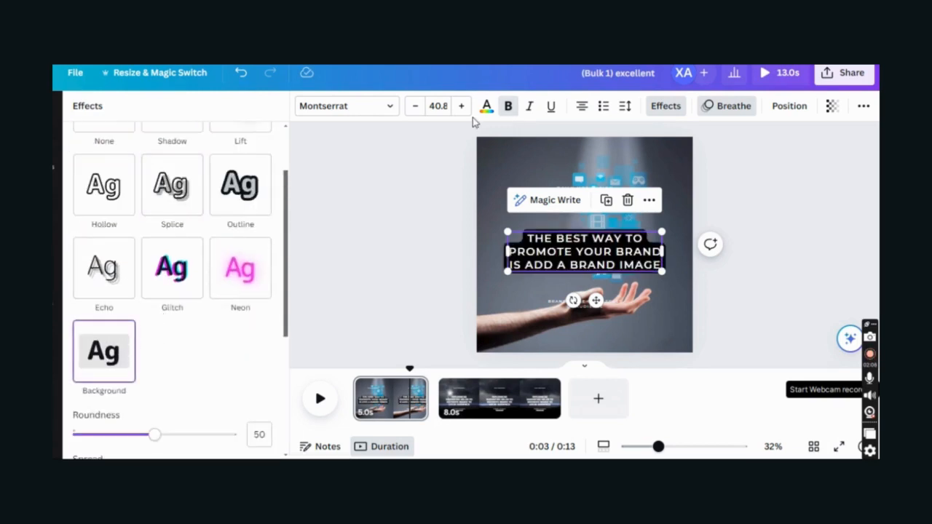
- Make the headline background square, tighter, semi-transparent and blue, and move both texts lower
{"action": "scroll", "coordinate": [154, 357], "scroll_direction": "down", "scroll_amount": 2}
{"action": "left_click_drag", "start_coordinate": [154, 308], "coordinate": [72, 308]}
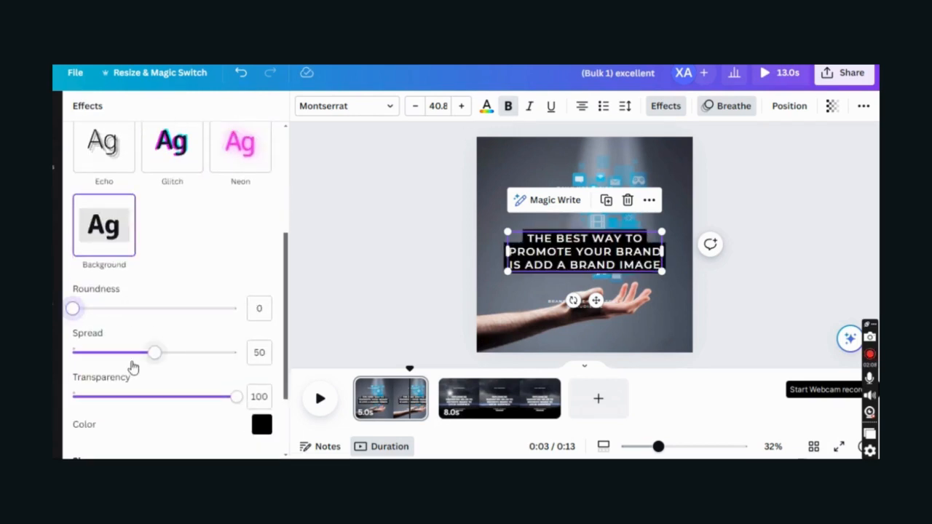
{"action": "left_click_drag", "start_coordinate": [135, 356], "coordinate": [94, 357]}
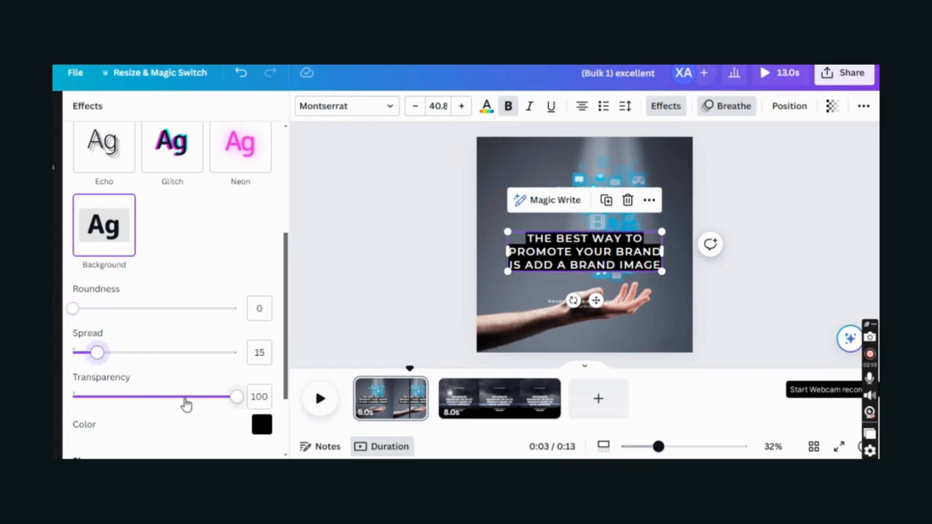
{"action": "mouse_move", "coordinate": [186, 404]}
{"action": "left_mouse_down"}
{"action": "mouse_move", "coordinate": [128, 401]}
{"action": "mouse_move", "coordinate": [170, 409]}
{"action": "left_mouse_up"}
{"action": "left_click", "coordinate": [261, 425]}
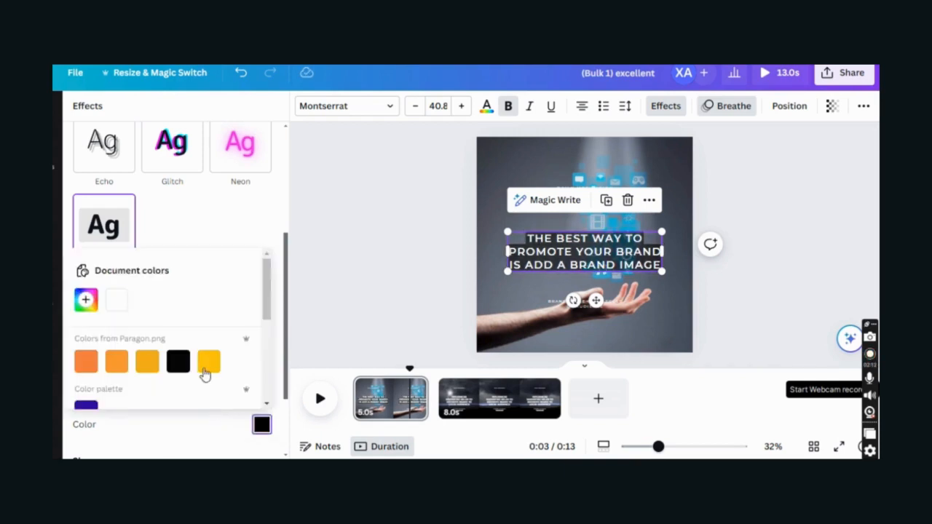
{"action": "scroll", "coordinate": [164, 319], "scroll_direction": "down", "scroll_amount": 4}
{"action": "left_click", "coordinate": [148, 357]}
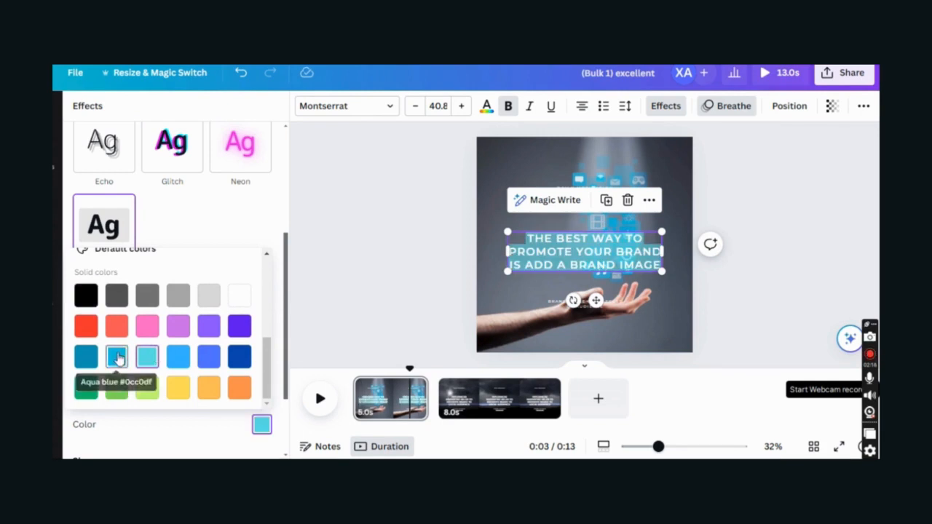
{"action": "left_click", "coordinate": [117, 356]}
{"action": "left_click_drag", "start_coordinate": [588, 252], "coordinate": [588, 274]}
{"action": "left_click_drag", "start_coordinate": [595, 309], "coordinate": [591, 334]}
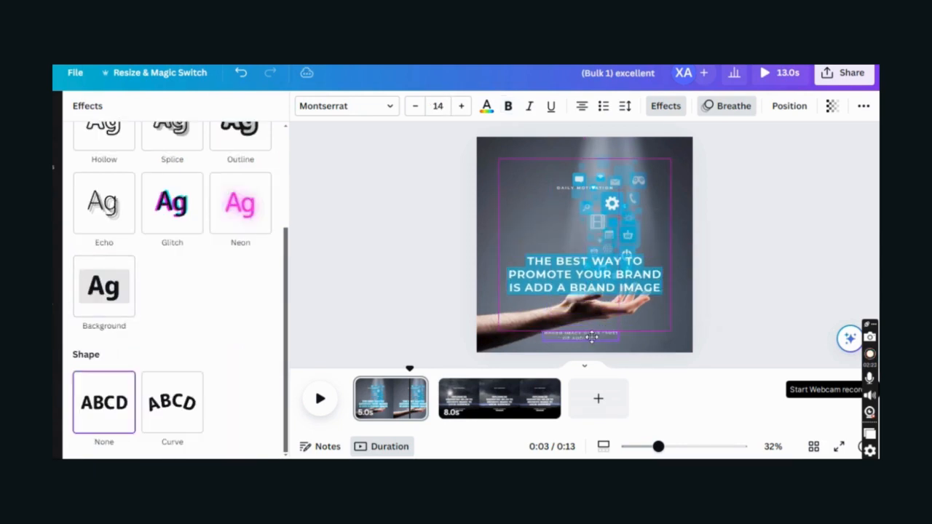
- Give the caption a dark blue Background box: roundness 0, spread 29, transparency 61
{"action": "left_click", "coordinate": [115, 297]}
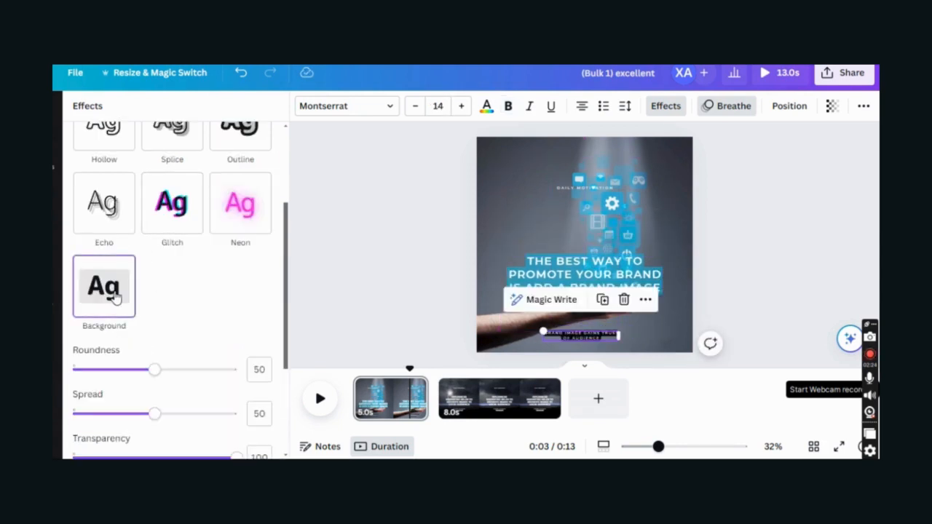
{"action": "left_click_drag", "start_coordinate": [144, 365], "coordinate": [72, 369]}
{"action": "left_click", "coordinate": [122, 413]}
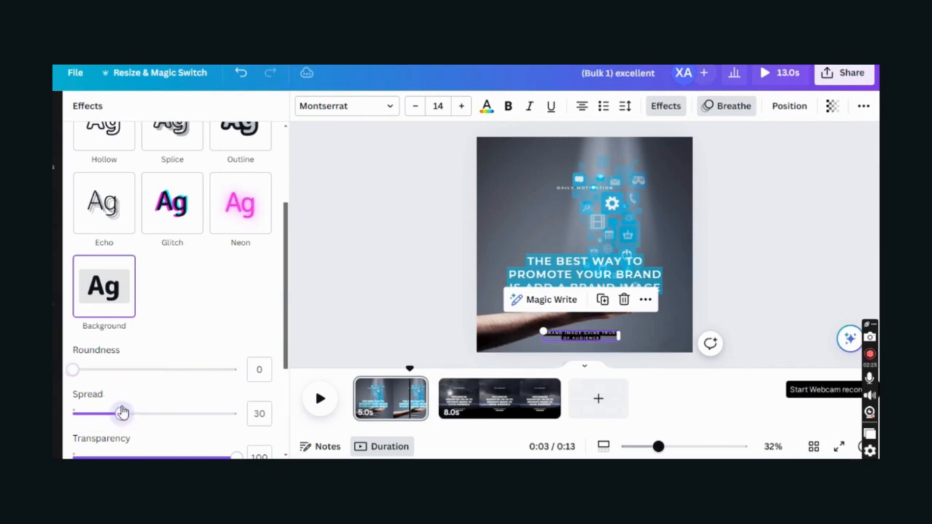
{"action": "scroll", "coordinate": [237, 379], "scroll_direction": "down", "scroll_amount": 2}
{"action": "left_click_drag", "start_coordinate": [227, 395], "coordinate": [172, 395]}
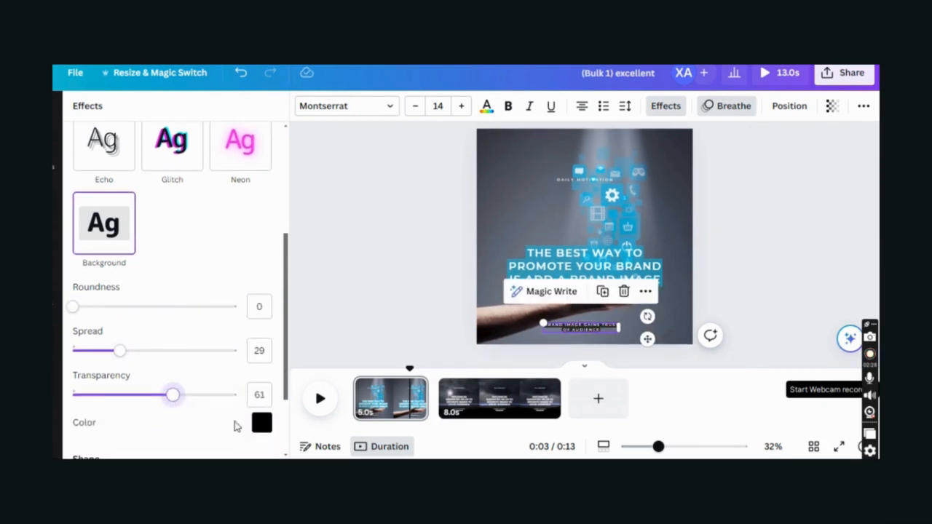
{"action": "left_click", "coordinate": [260, 423]}
{"action": "scroll", "coordinate": [210, 379], "scroll_direction": "down", "scroll_amount": 4}
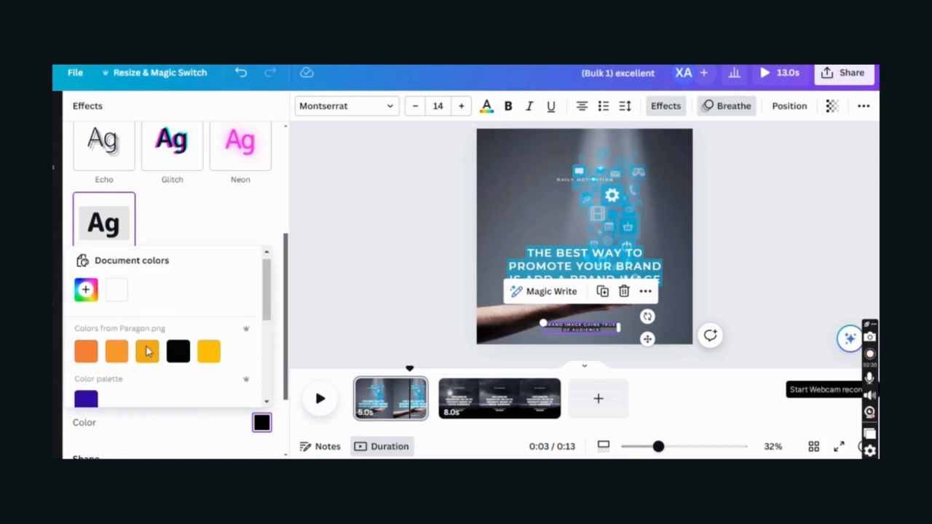
{"action": "left_click", "coordinate": [148, 355]}
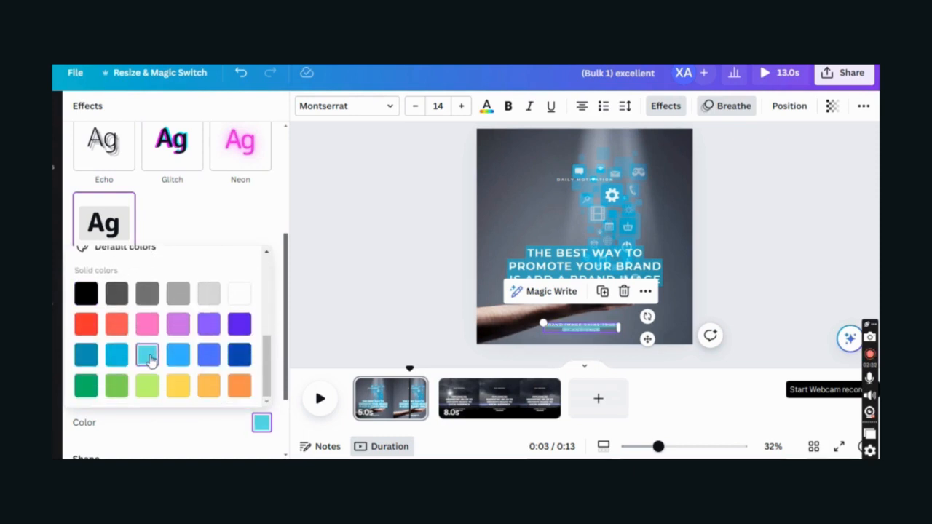
{"action": "left_click", "coordinate": [86, 357]}
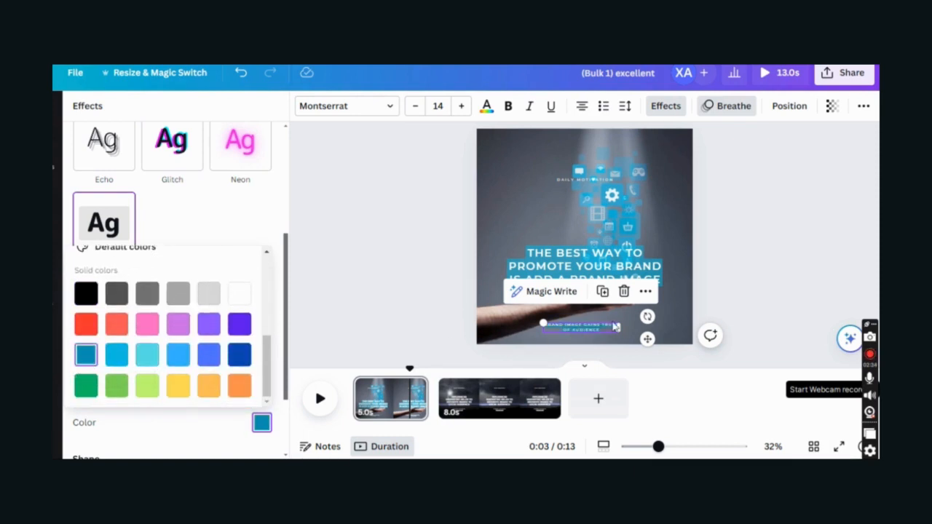
{"action": "left_click", "coordinate": [650, 340]}
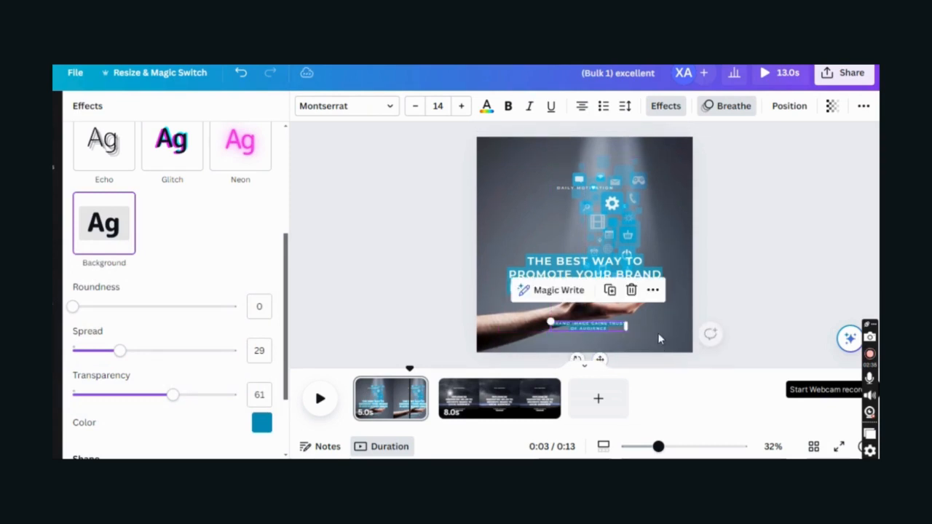
{"action": "left_click", "coordinate": [599, 191]}
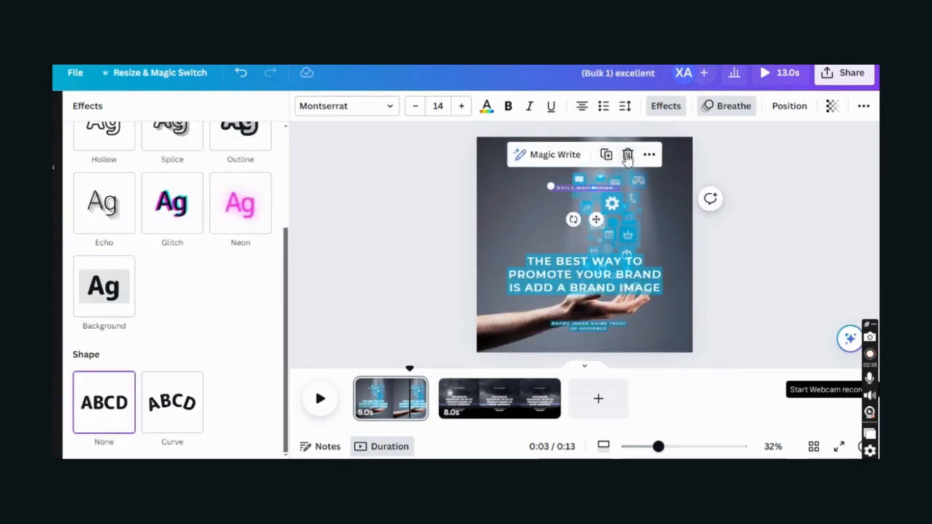
{"action": "left_click", "coordinate": [627, 155]}
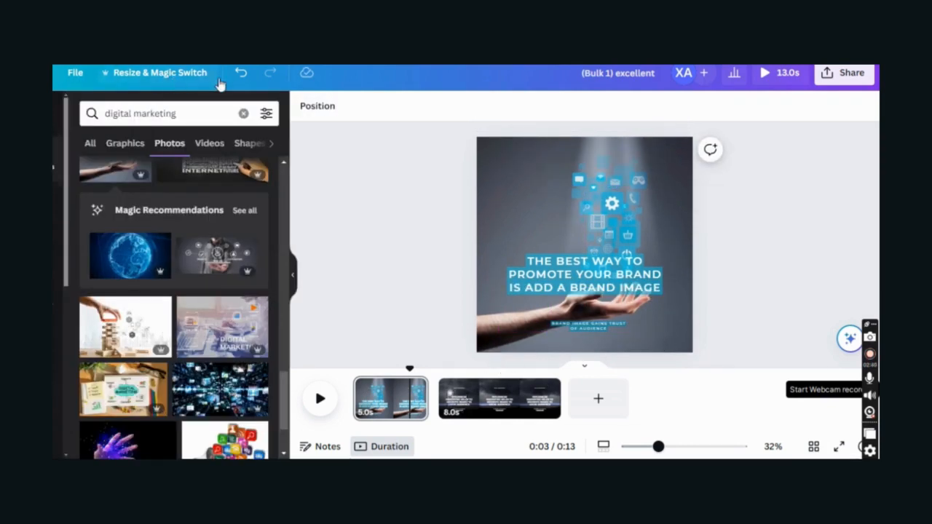
- Nudge DAILY MOTIVATION down and make a dark blue starry photo page 2's background
{"action": "left_click_drag", "start_coordinate": [591, 190], "coordinate": [585, 212]}
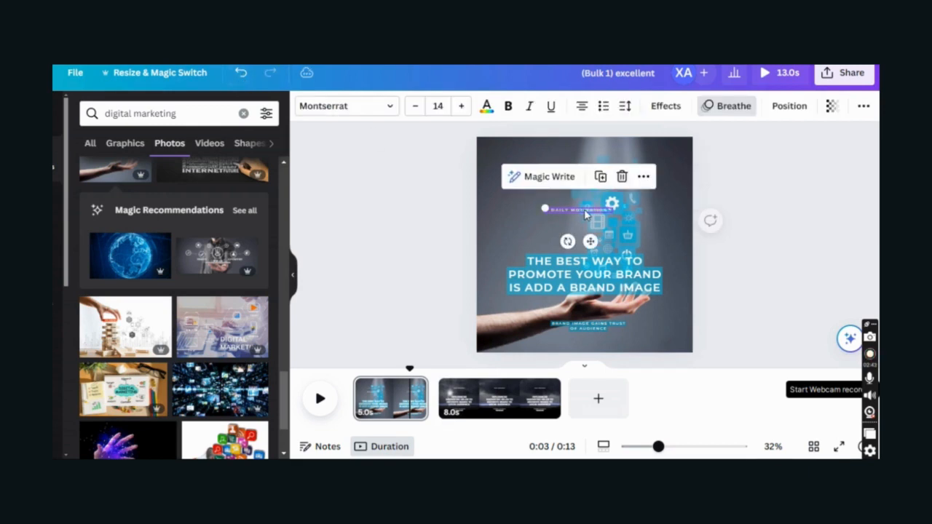
{"action": "left_click", "coordinate": [455, 395]}
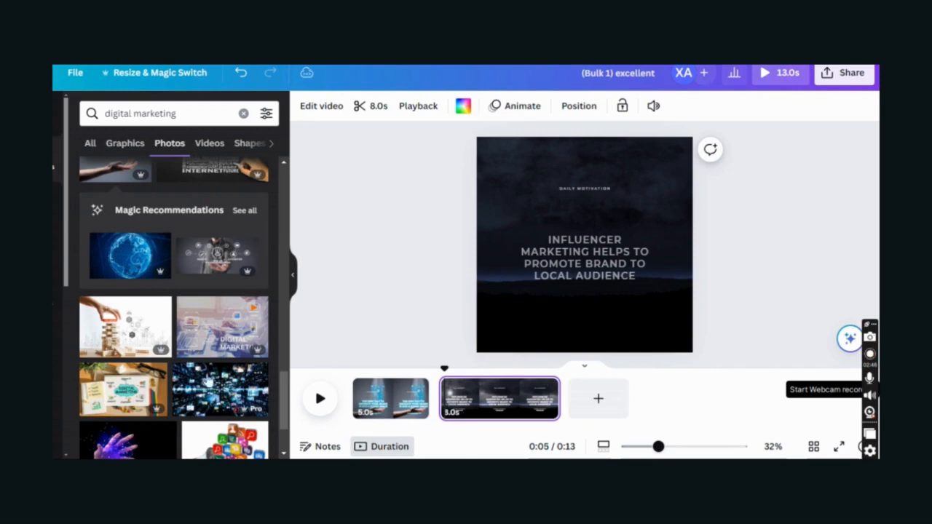
{"action": "scroll", "coordinate": [155, 380], "scroll_direction": "down", "scroll_amount": 3}
{"action": "left_click", "coordinate": [152, 367]}
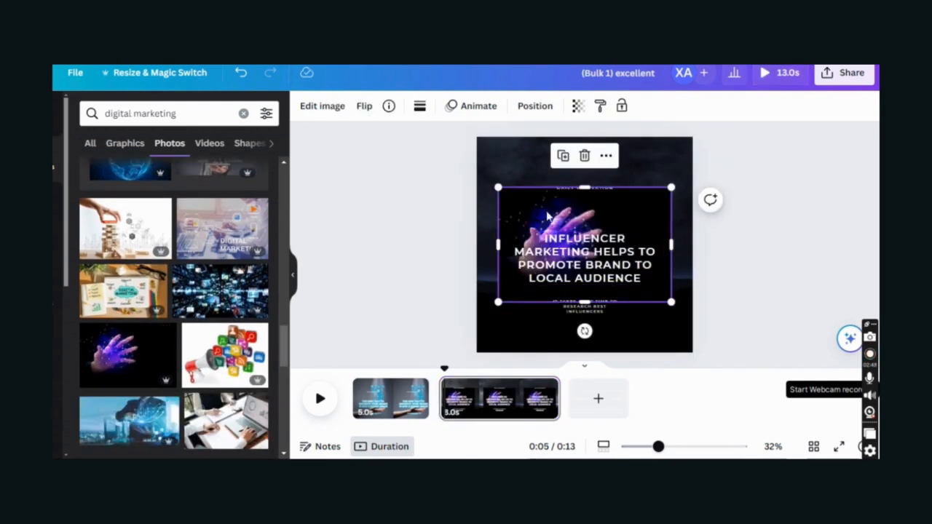
{"action": "right_click", "coordinate": [547, 215]}
{"action": "left_click", "coordinate": [644, 408]}
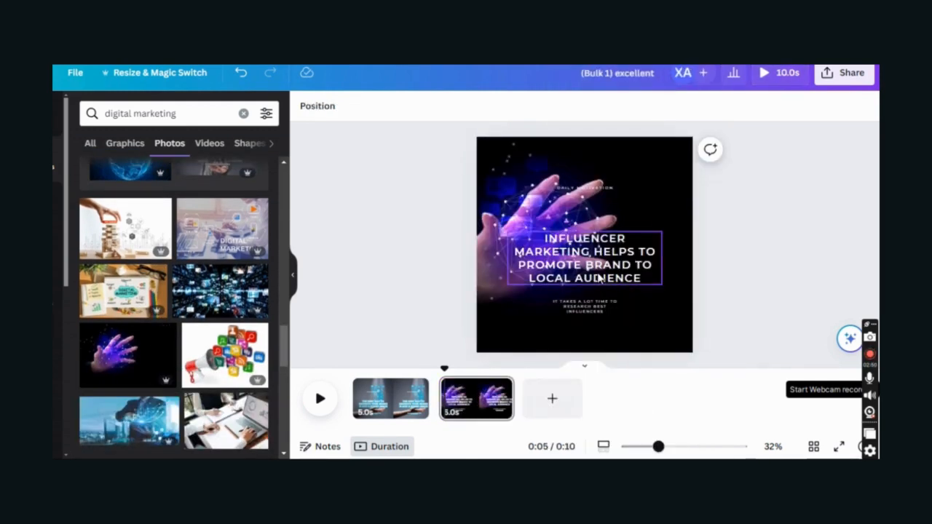
{"action": "scroll", "coordinate": [189, 372], "scroll_direction": "down", "scroll_amount": 3}
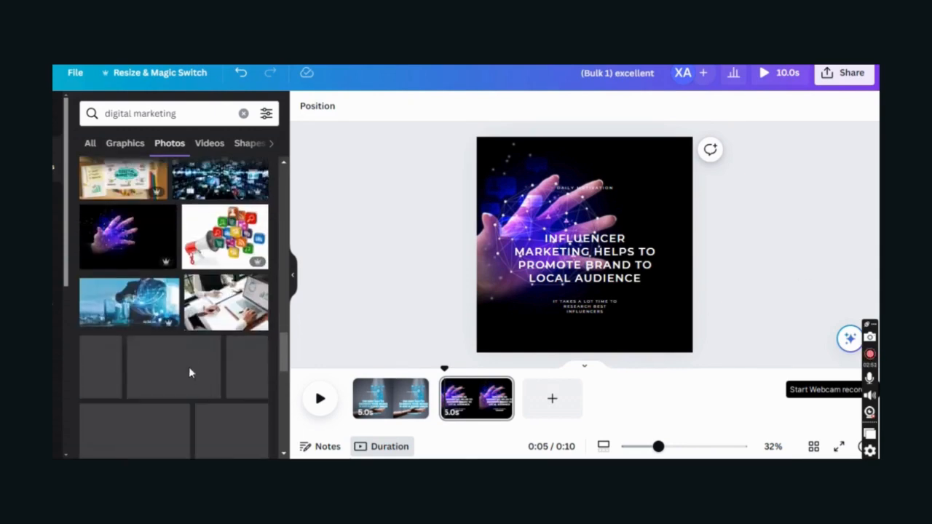
{"action": "scroll", "coordinate": [136, 254], "scroll_direction": "down", "scroll_amount": 5}
{"action": "scroll", "coordinate": [136, 255], "scroll_direction": "down", "scroll_amount": 5}
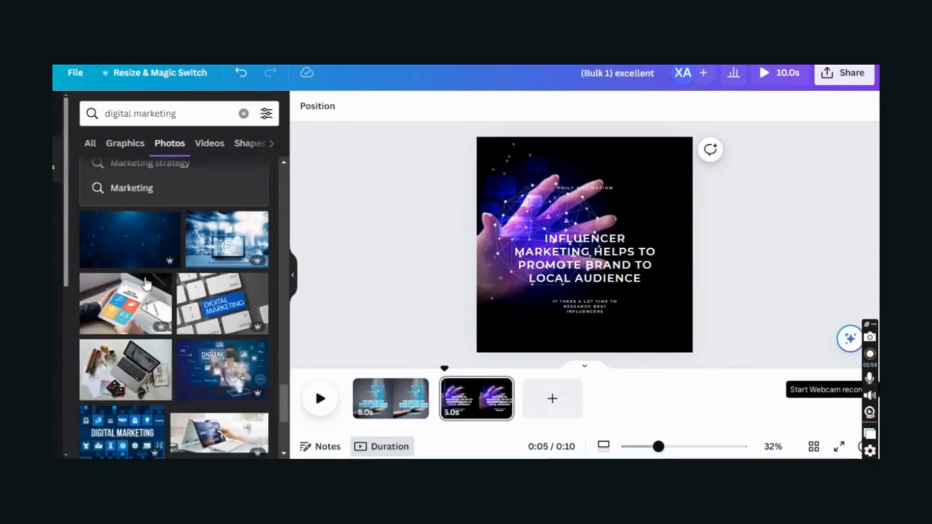
{"action": "left_click", "coordinate": [597, 218]}
{"action": "right_click", "coordinate": [556, 222]}
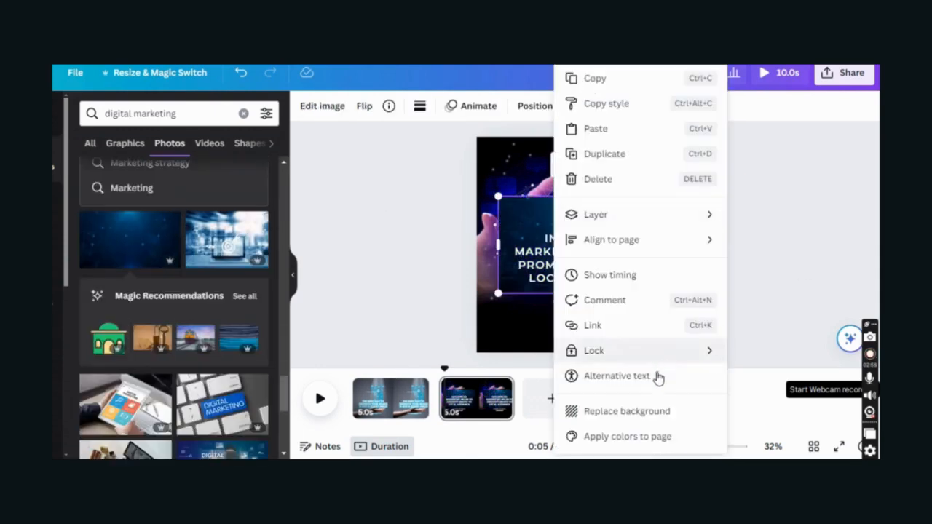
{"action": "left_click", "coordinate": [644, 414]}
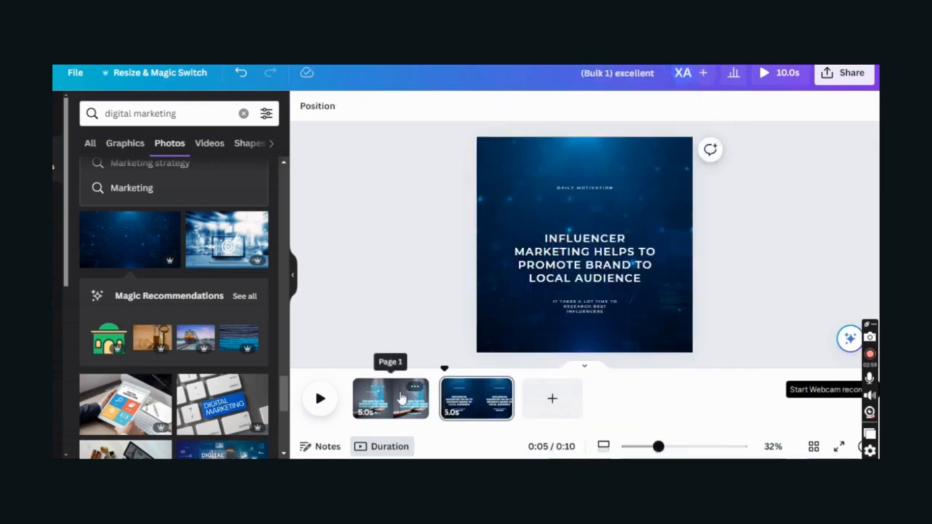
- Make the dark blue starry photo page 1's background and raise its headline slightly
{"action": "left_click", "coordinate": [371, 400]}
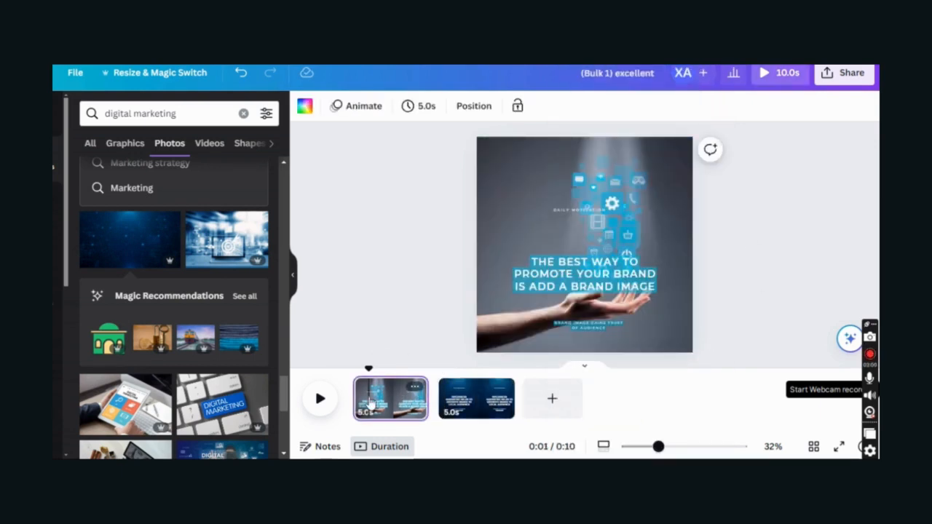
{"action": "right_click", "coordinate": [380, 397]}
{"action": "key", "text": "Escape"}
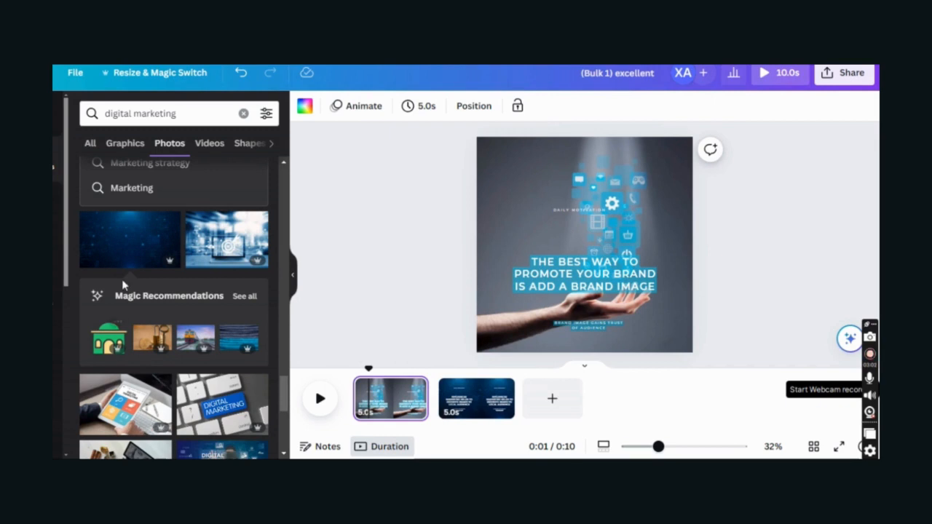
{"action": "left_click", "coordinate": [149, 240]}
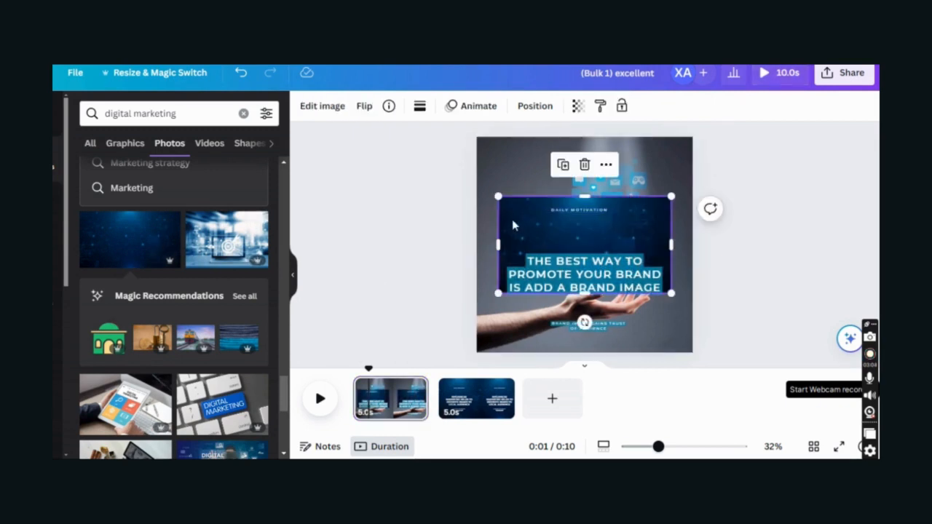
{"action": "right_click", "coordinate": [513, 225]}
{"action": "left_click", "coordinate": [608, 412]}
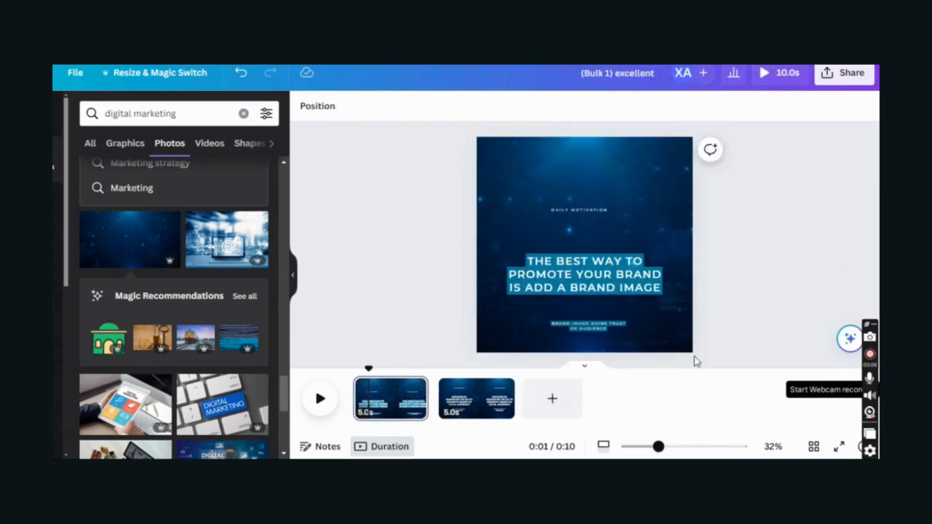
{"action": "left_click_drag", "start_coordinate": [627, 289], "coordinate": [627, 267]}
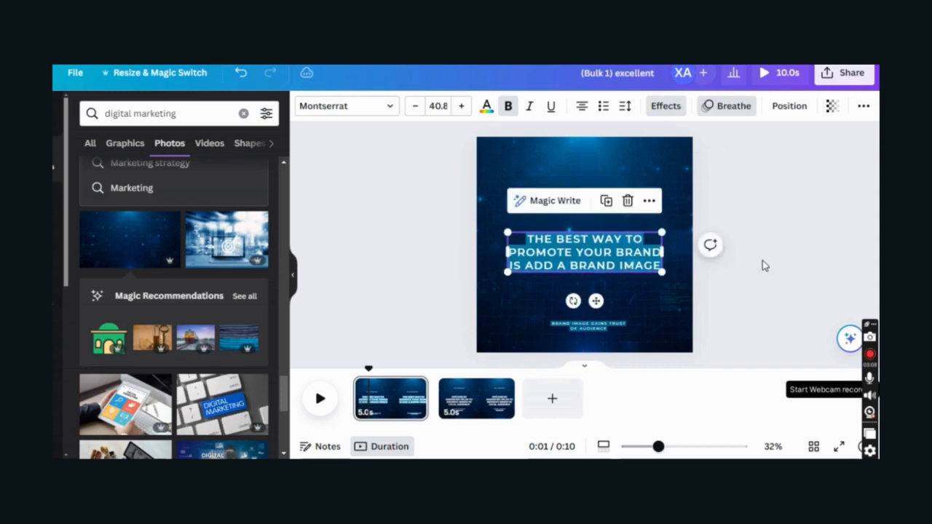
{"action": "left_click", "coordinate": [455, 200]}
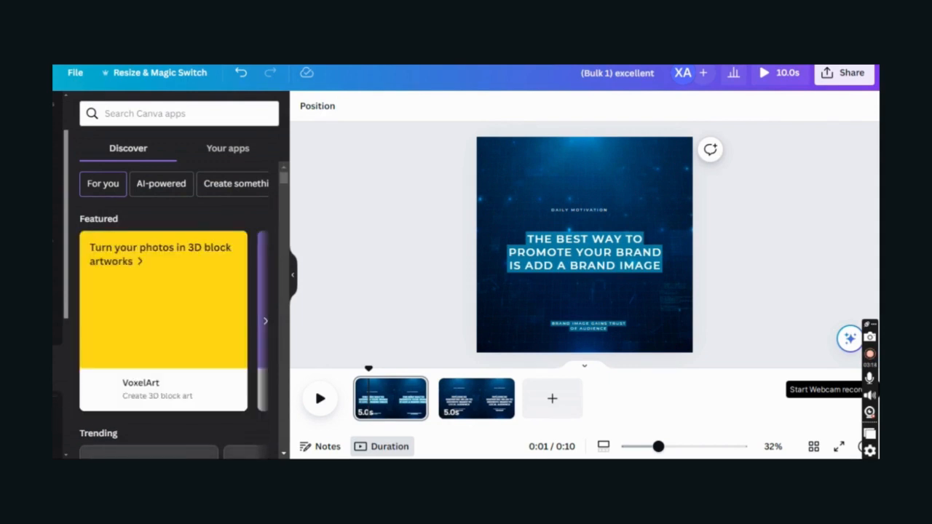
- Open Bulk create's manual data table, close it, and pick page 2's DAILY MOTIVATION tagline
{"action": "scroll", "coordinate": [108, 350], "scroll_direction": "down", "scroll_amount": 2}
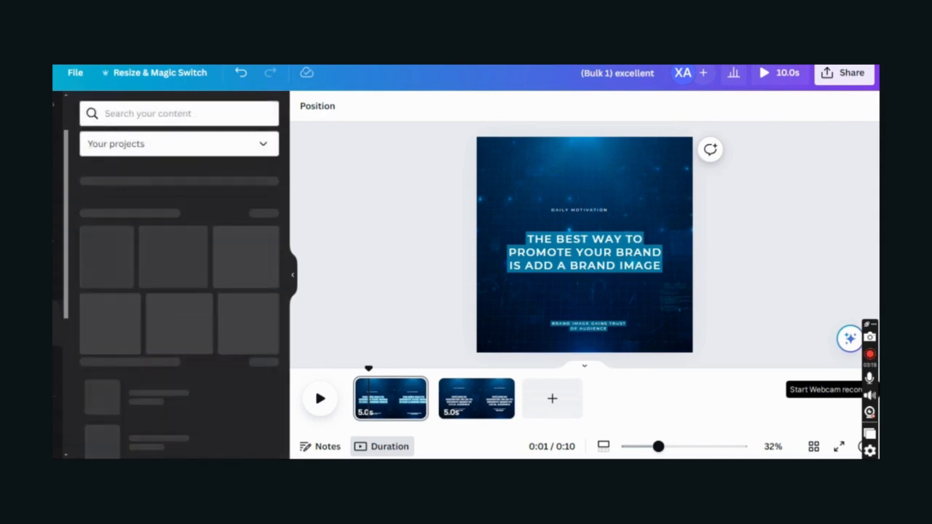
{"action": "scroll", "coordinate": [182, 331], "scroll_direction": "down", "scroll_amount": 4}
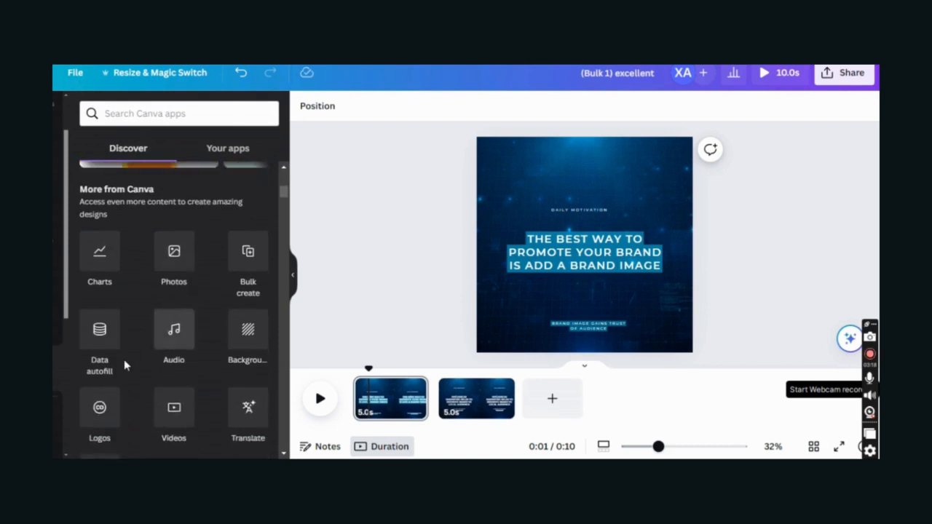
{"action": "scroll", "coordinate": [245, 291], "scroll_direction": "down", "scroll_amount": 1}
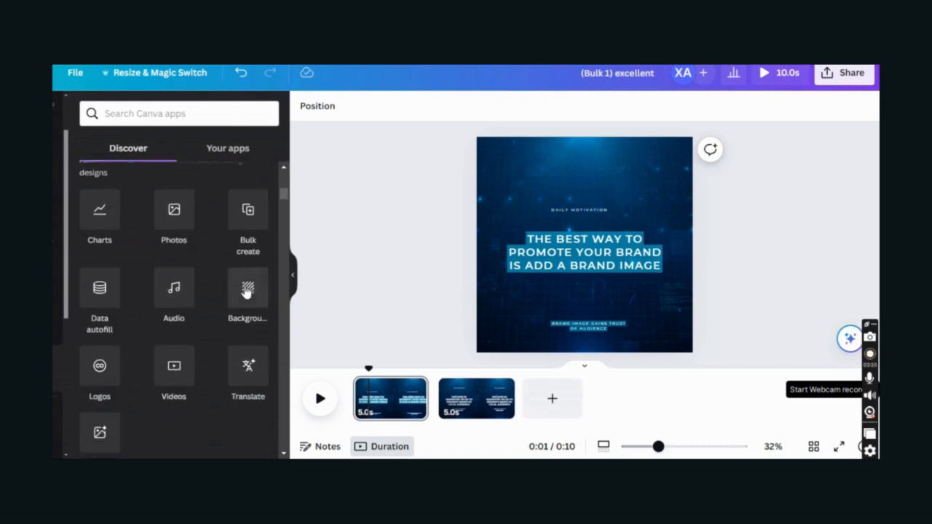
{"action": "left_click", "coordinate": [249, 187]}
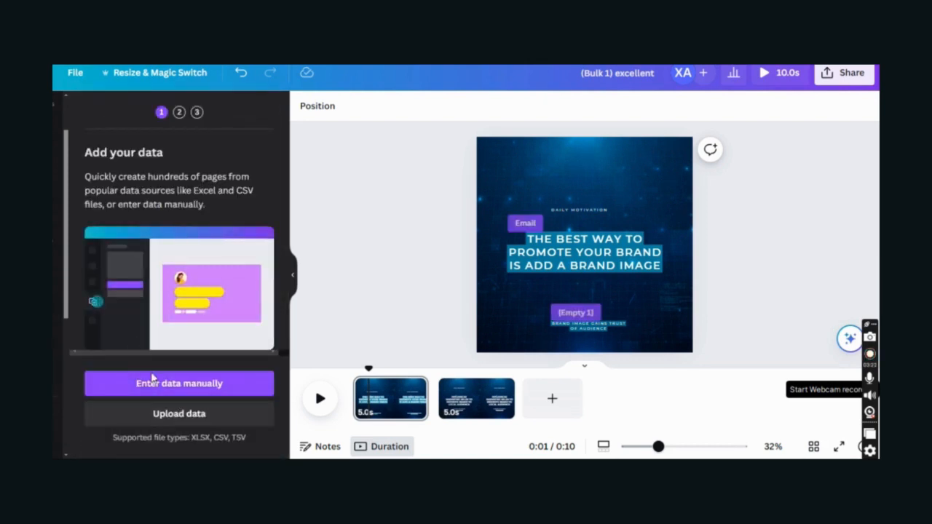
{"action": "left_click", "coordinate": [169, 386]}
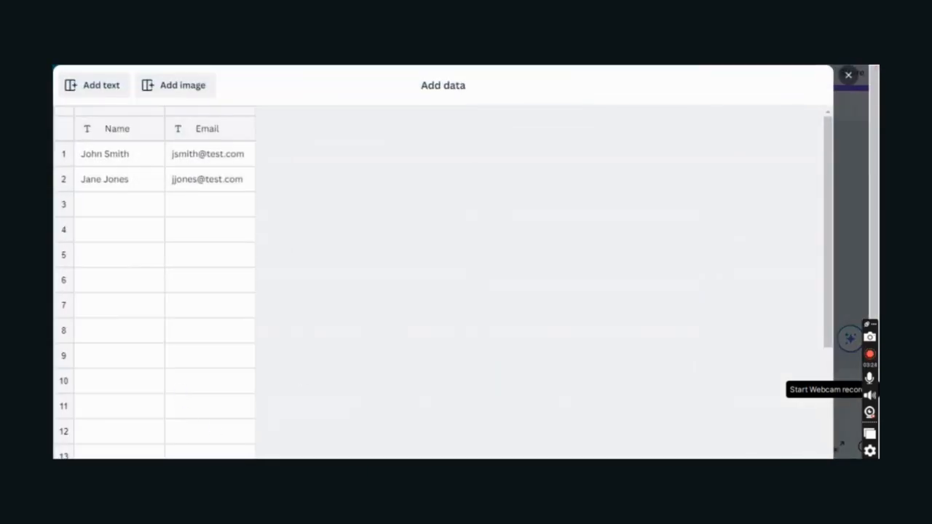
{"action": "left_click", "coordinate": [849, 77]}
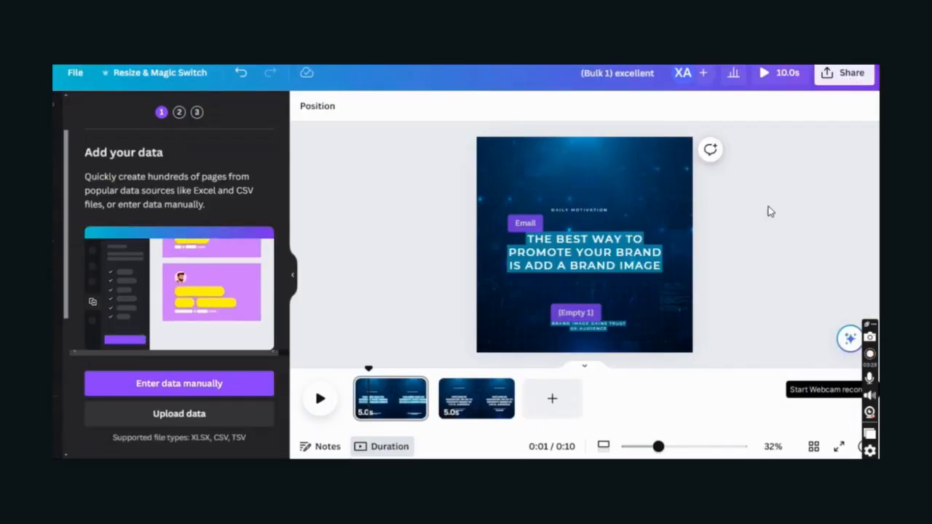
{"action": "left_click", "coordinate": [476, 398]}
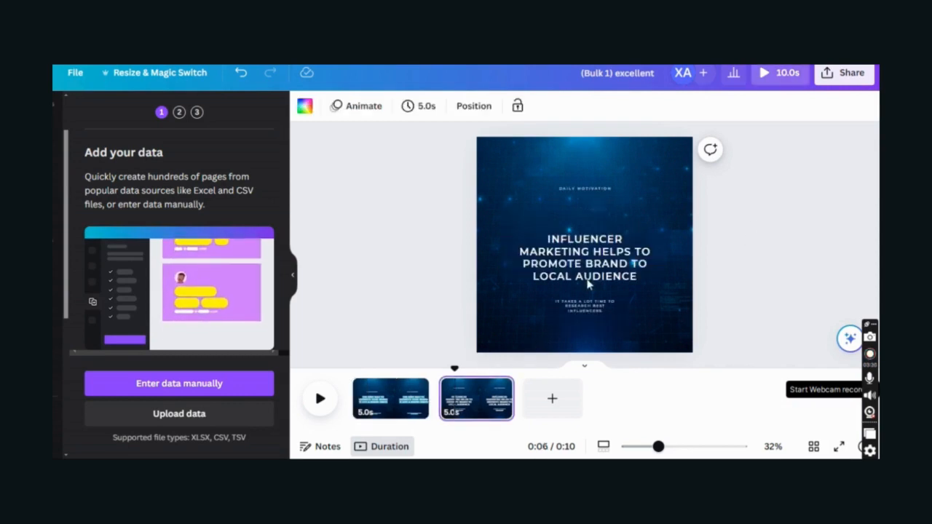
{"action": "left_click", "coordinate": [573, 188]}
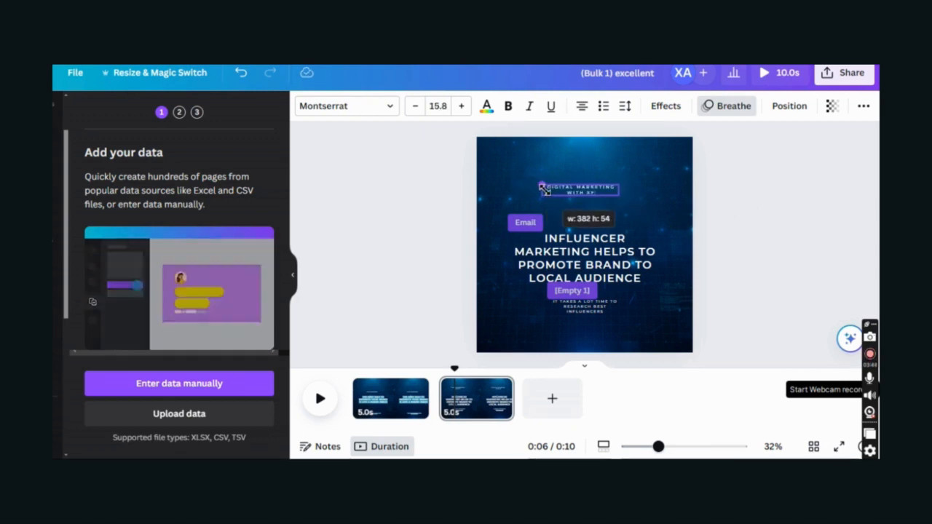
- Move the second page's heading up and tuck the small subtitle up beneath it
{"action": "left_click_drag", "start_coordinate": [624, 260], "coordinate": [647, 250]}
{"action": "left_click", "coordinate": [619, 228]}
{"action": "left_click", "coordinate": [776, 273]}
{"action": "left_click_drag", "start_coordinate": [603, 312], "coordinate": [603, 288]}
- Widen the tagline text box so it fits on one line
{"action": "left_click", "coordinate": [786, 231]}
{"action": "left_click", "coordinate": [582, 189]}
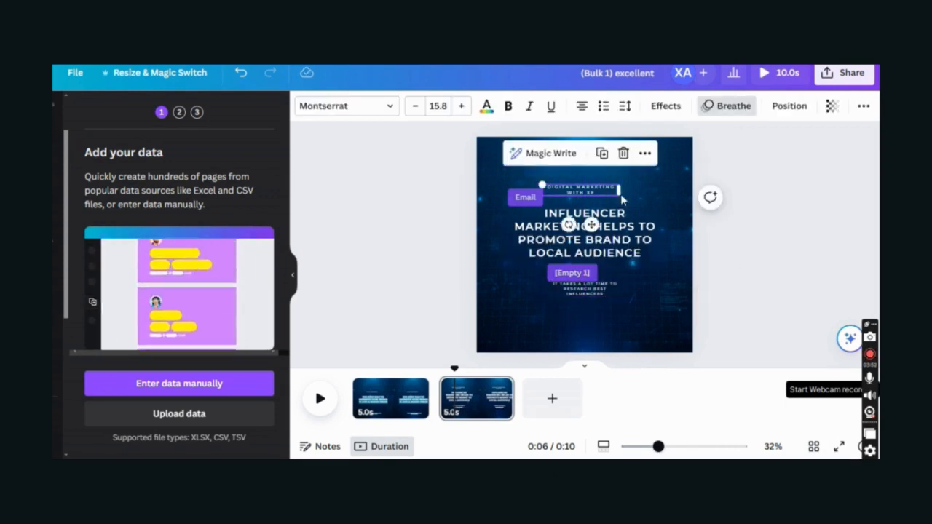
{"action": "left_click_drag", "start_coordinate": [625, 191], "coordinate": [653, 195]}
{"action": "left_click_drag", "start_coordinate": [553, 182], "coordinate": [555, 186]}
- Give the tagline a Glitch effect with offset 1 and direction -180
{"action": "left_click", "coordinate": [668, 107]}
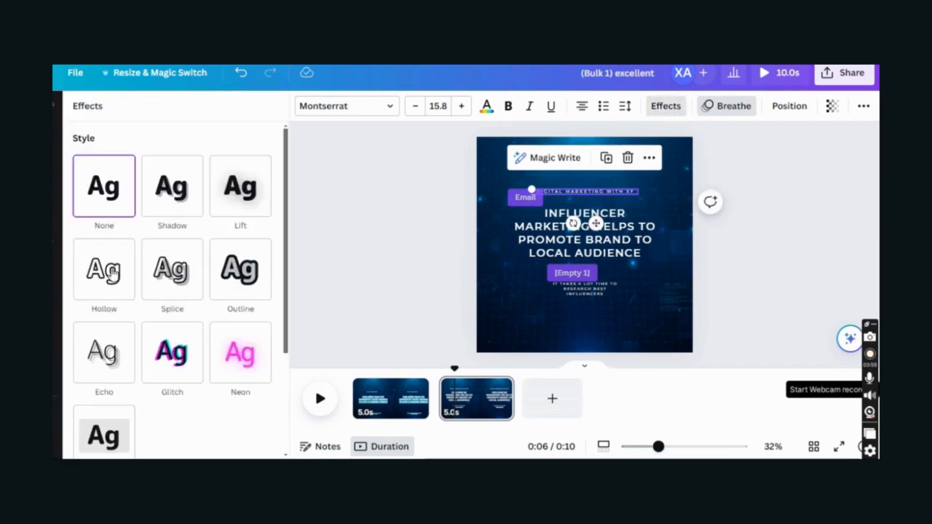
{"action": "left_click", "coordinate": [172, 186]}
{"action": "left_click", "coordinate": [227, 192]}
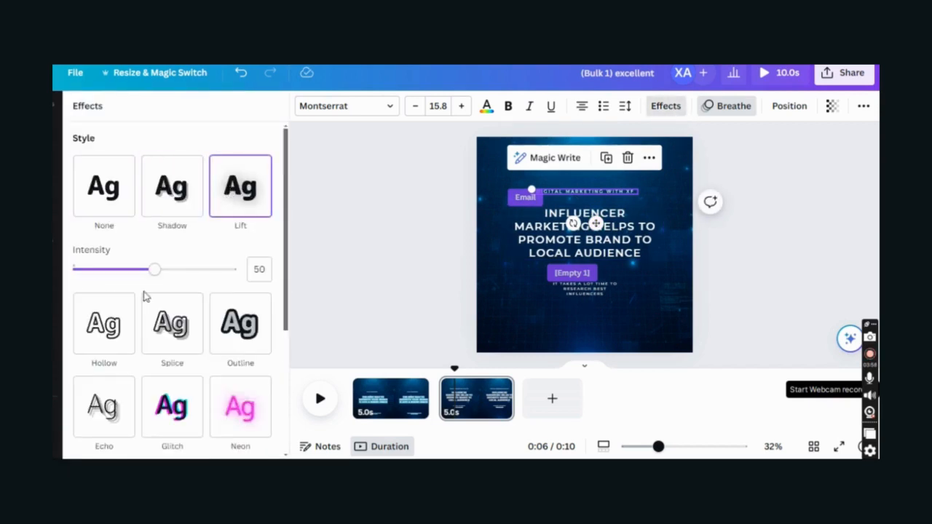
{"action": "left_click_drag", "start_coordinate": [154, 269], "coordinate": [72, 270]}
{"action": "scroll", "coordinate": [109, 291], "scroll_direction": "down", "scroll_amount": 3}
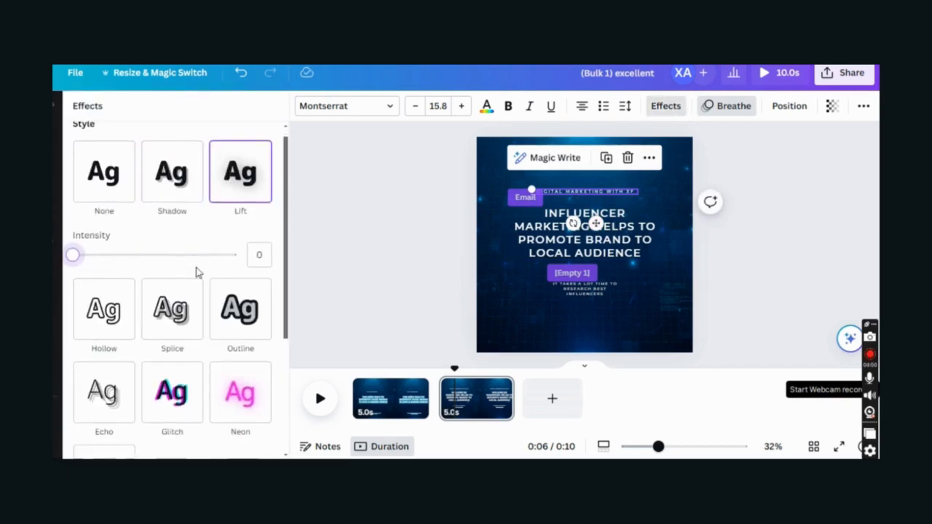
{"action": "left_click", "coordinate": [111, 293]}
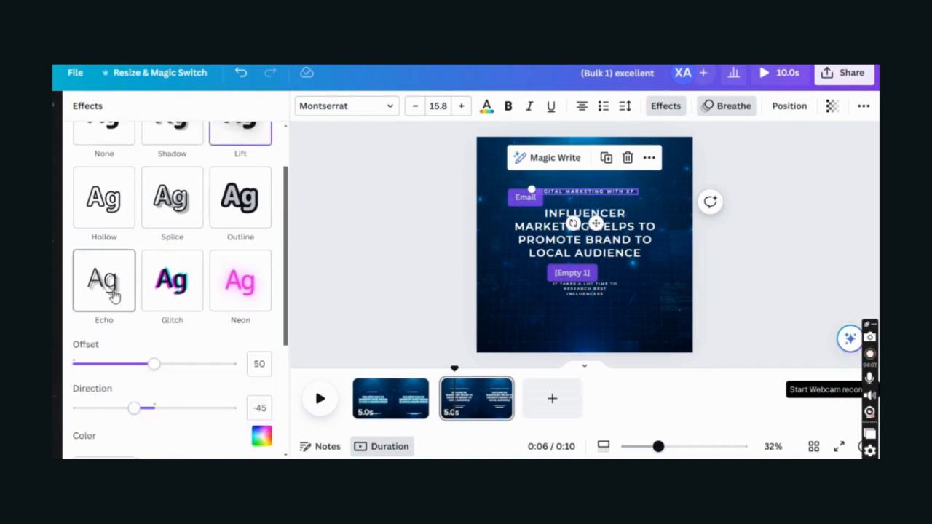
{"action": "left_click", "coordinate": [157, 281]}
{"action": "left_click_drag", "start_coordinate": [119, 367], "coordinate": [73, 364]}
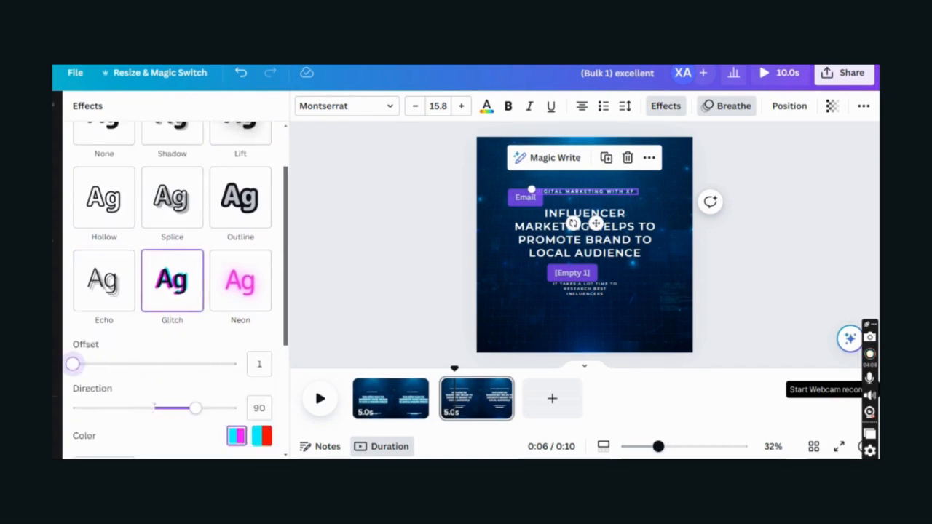
{"action": "left_click_drag", "start_coordinate": [191, 409], "coordinate": [67, 411]}
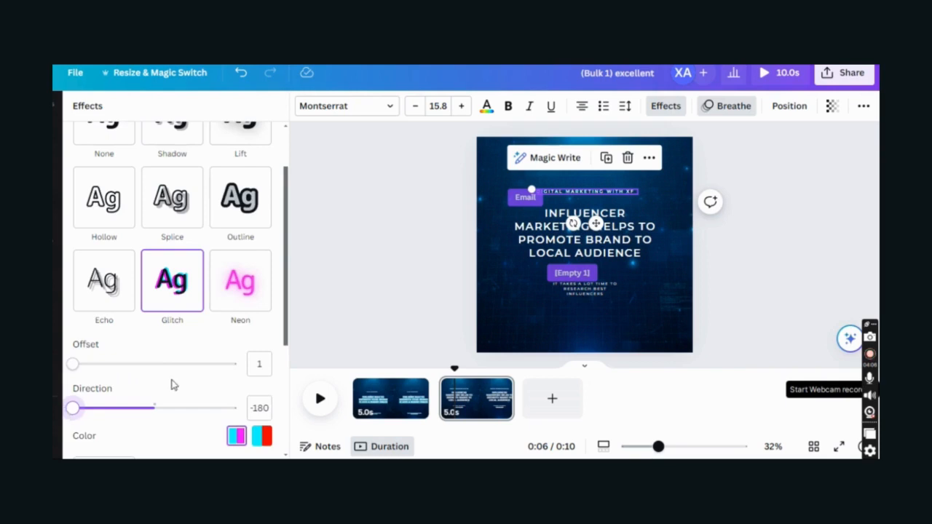
{"action": "scroll", "coordinate": [172, 382], "scroll_direction": "down", "scroll_amount": 3}
{"action": "scroll", "coordinate": [136, 374], "scroll_direction": "down", "scroll_amount": 1}
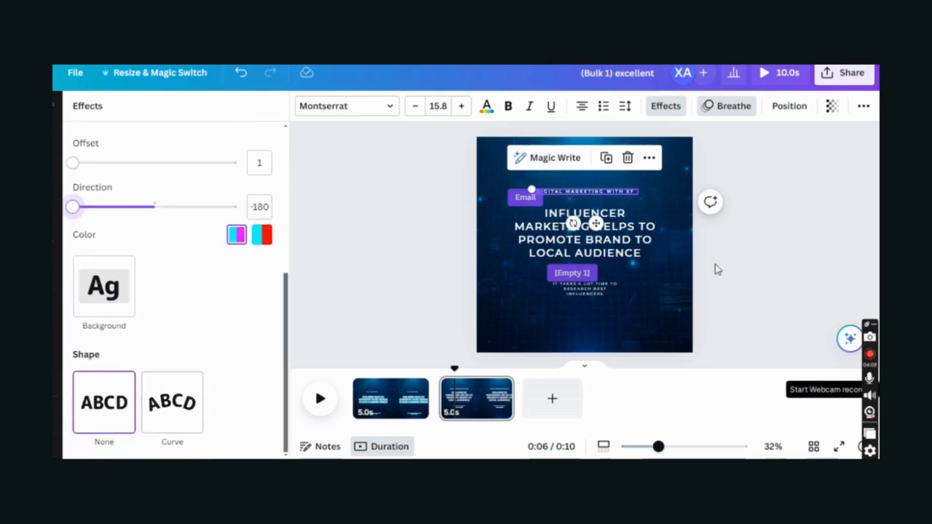
{"action": "left_click", "coordinate": [592, 292]}
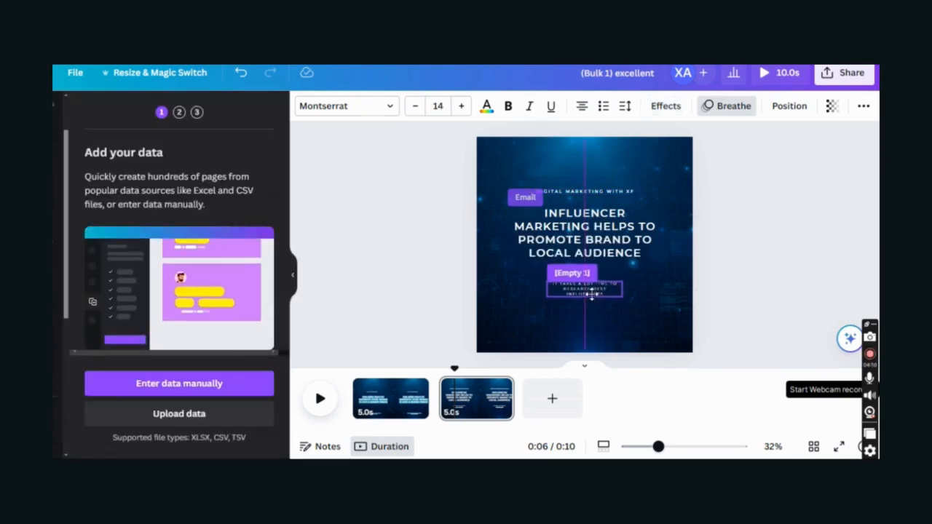
- Download the whole design as a JPG file
{"action": "left_click", "coordinate": [763, 266]}
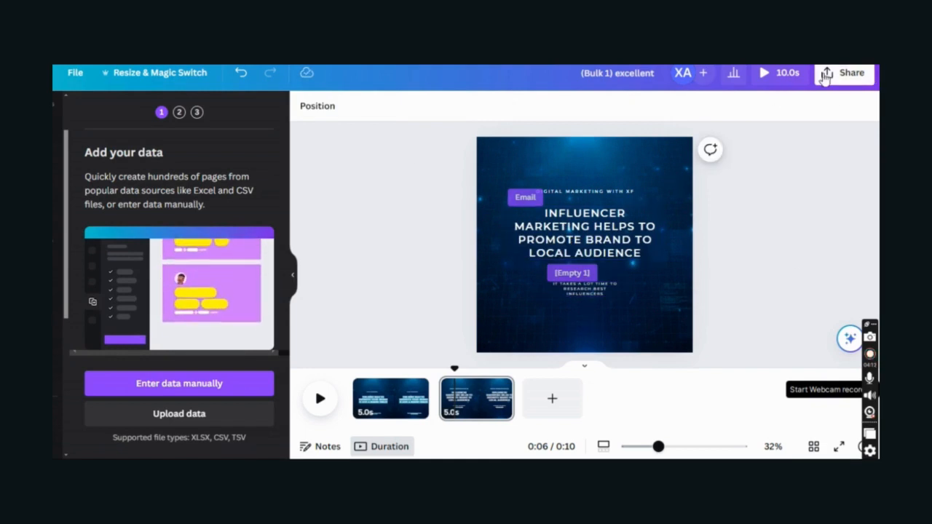
{"action": "left_click", "coordinate": [825, 75]}
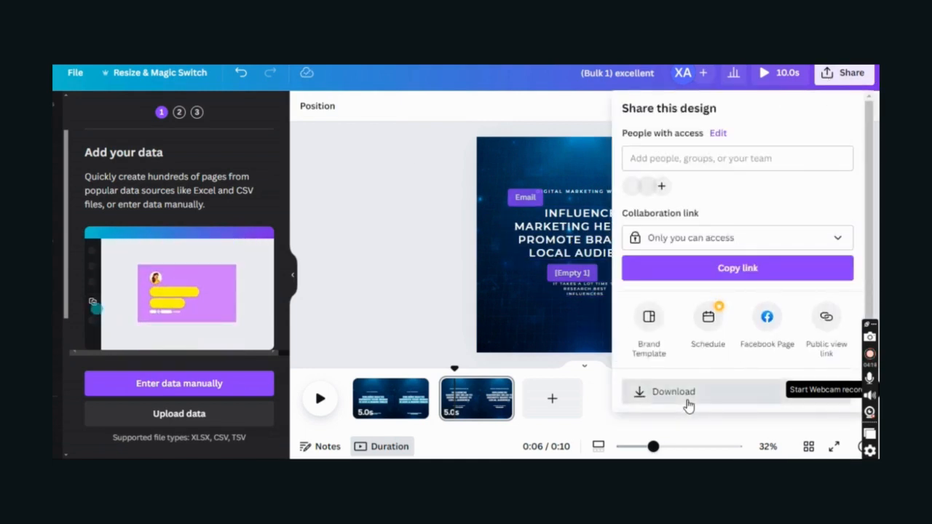
{"action": "left_click", "coordinate": [677, 391]}
{"action": "left_click", "coordinate": [736, 161]}
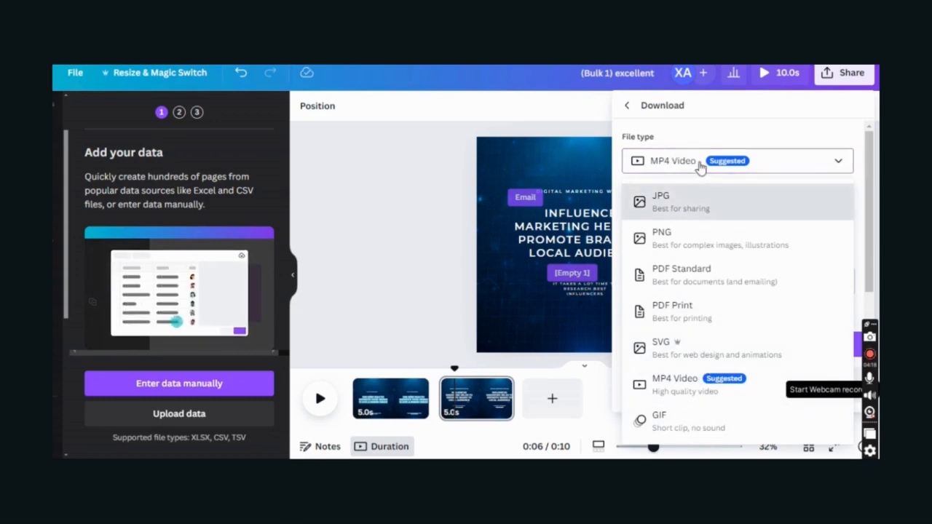
{"action": "left_click", "coordinate": [697, 209]}
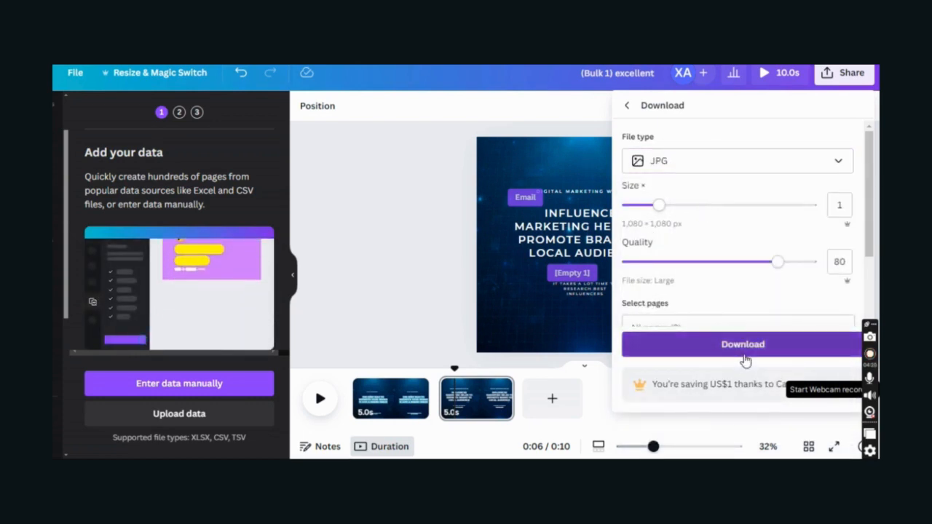
{"action": "left_click", "coordinate": [744, 351]}
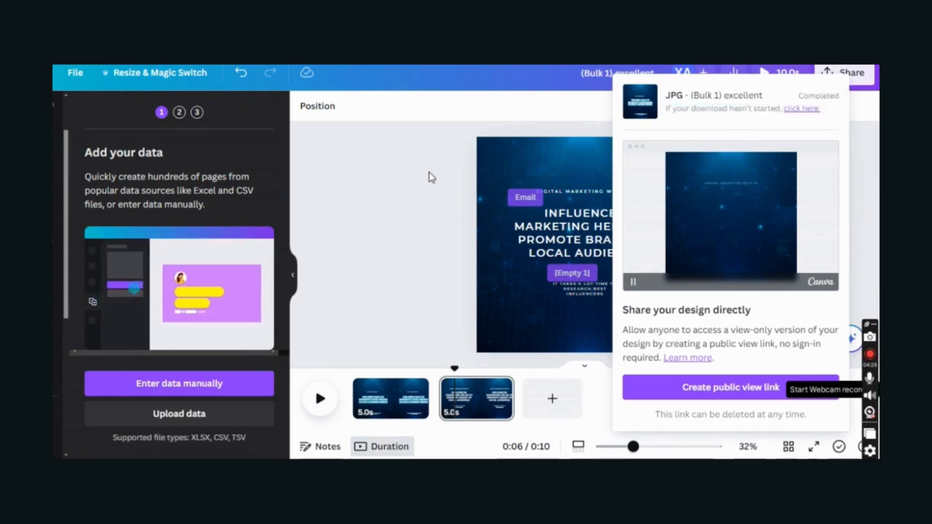
- Download only page 1 as a PNG file
{"action": "left_click", "coordinate": [846, 72]}
{"action": "scroll", "coordinate": [671, 365], "scroll_direction": "down", "scroll_amount": 2}
{"action": "left_click", "coordinate": [664, 334]}
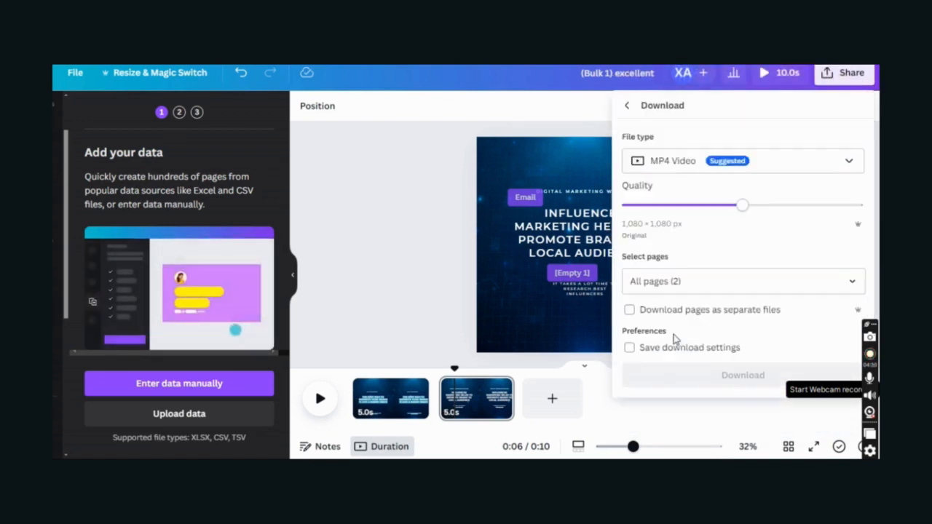
{"action": "left_click", "coordinate": [659, 163]}
{"action": "left_click", "coordinate": [662, 235]}
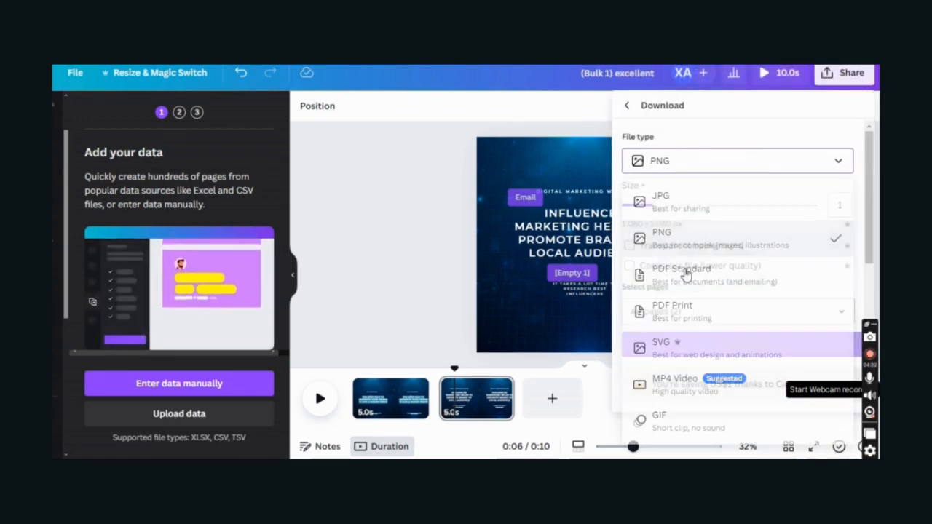
{"action": "left_click", "coordinate": [693, 309]}
{"action": "left_click", "coordinate": [743, 226]}
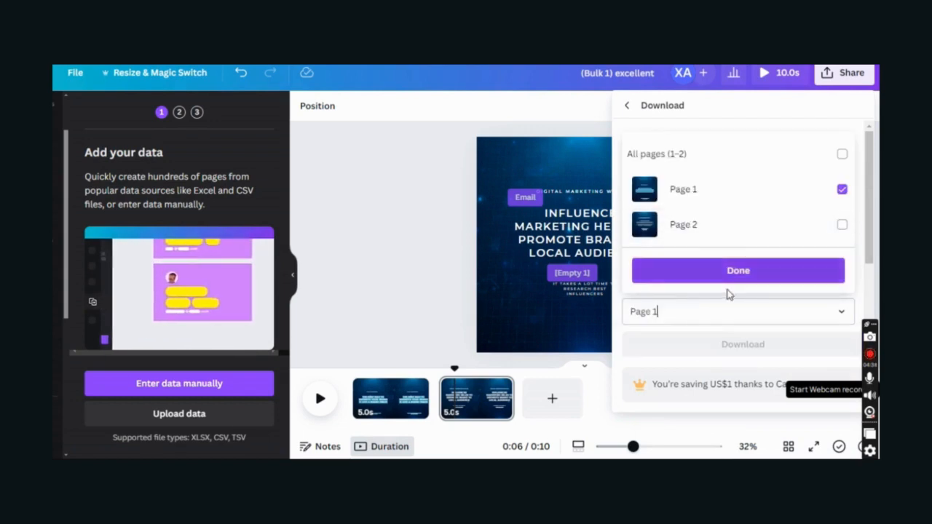
{"action": "left_click", "coordinate": [737, 276]}
{"action": "left_click", "coordinate": [735, 343]}
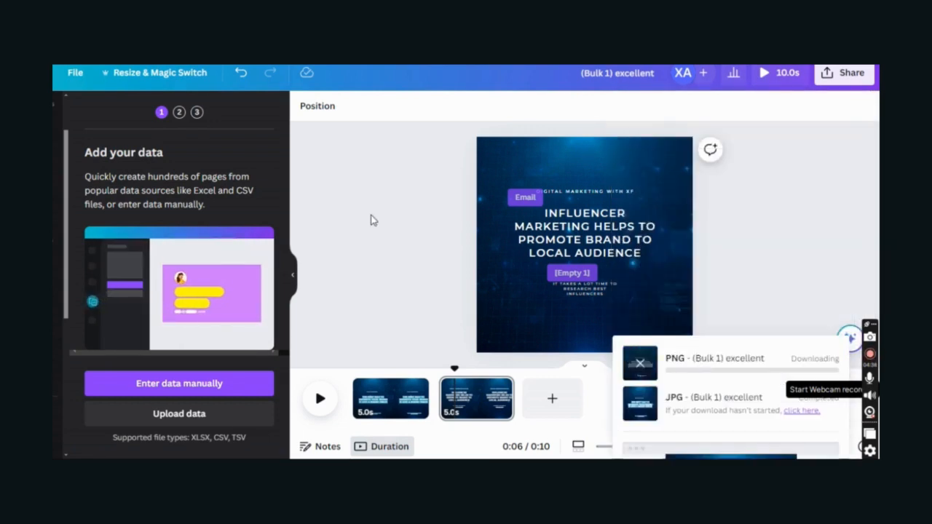